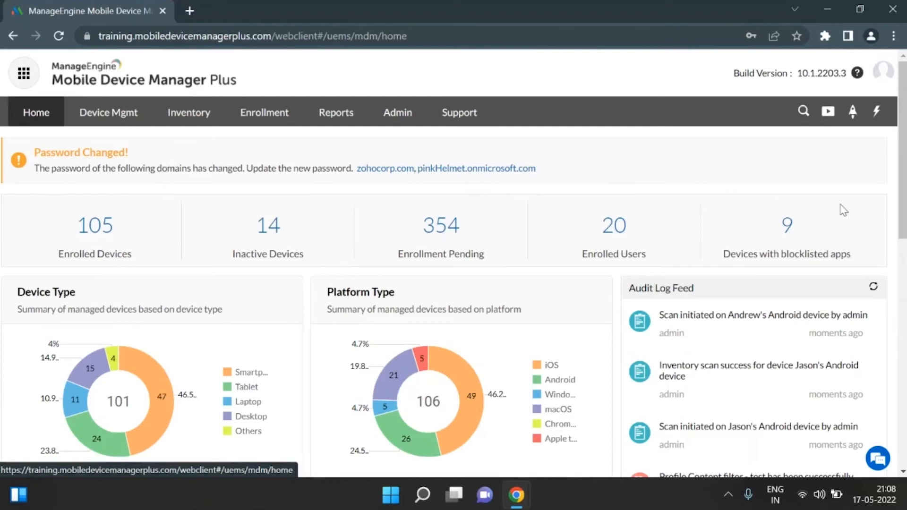
Step: Review the home dashboard's device type, platform type, app and last contact summaries along with the audit log feed
scroll(902, 151, down, 1)
scroll(902, 151, down, 2)
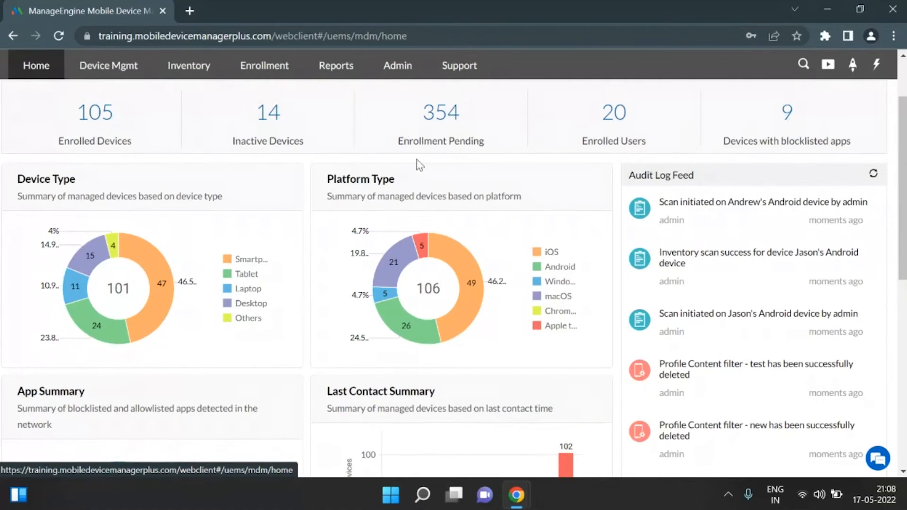
scroll(902, 189, down, 2)
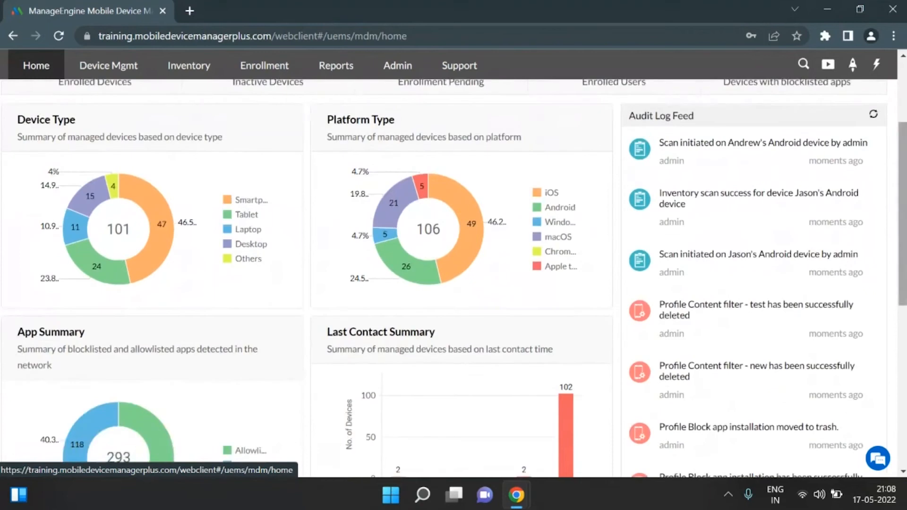
mouse_move(109, 194)
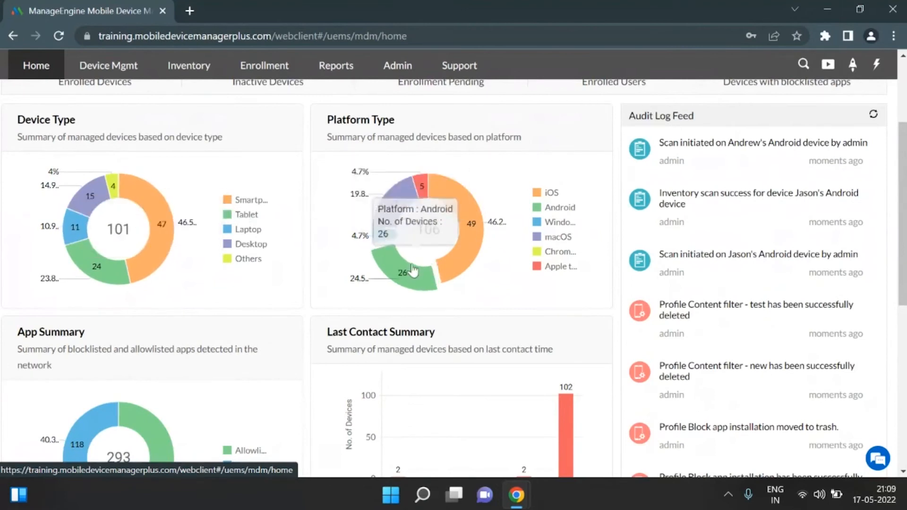
scroll(454, 279, down, 2)
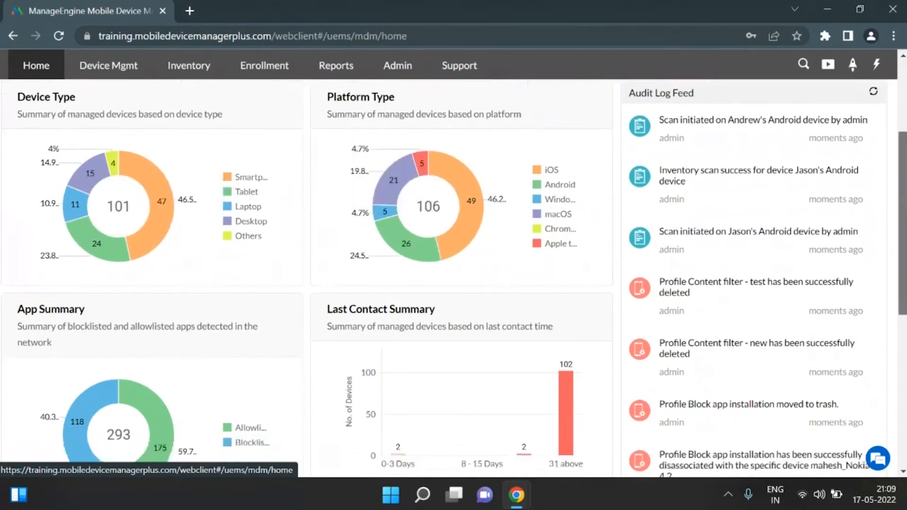
scroll(243, 241, down, 3)
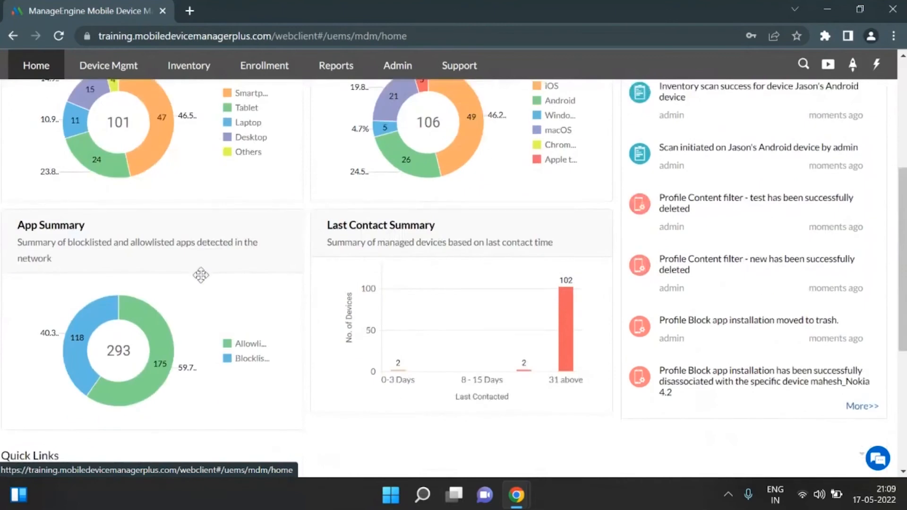
mouse_move(102, 324)
drag(903, 274, 902, 170)
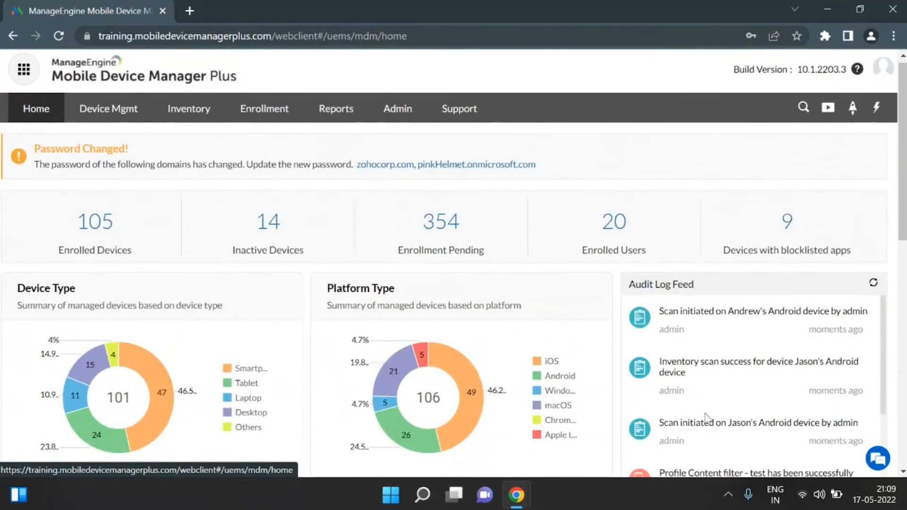
Step: Examine the device management section, including its groups list, devices list and the available management, tools, conditional access and geofencing options
click(126, 121)
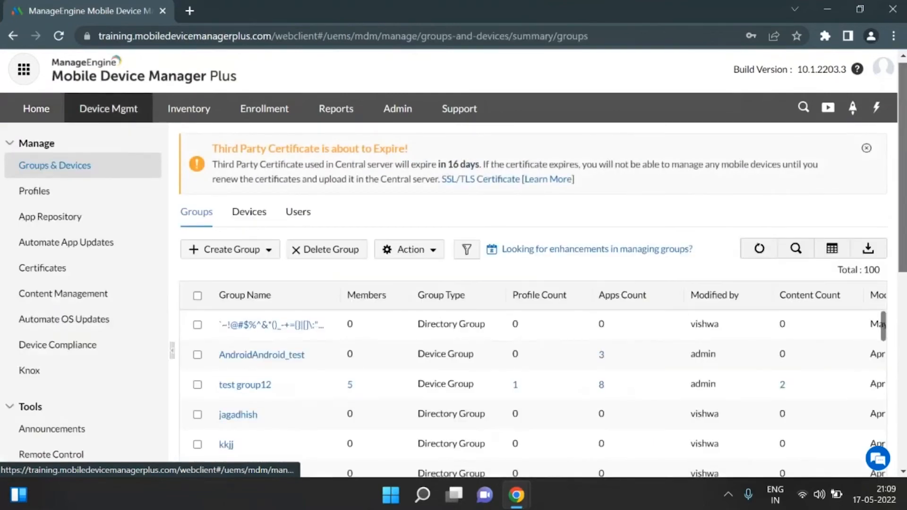
scroll(256, 112, down, 1)
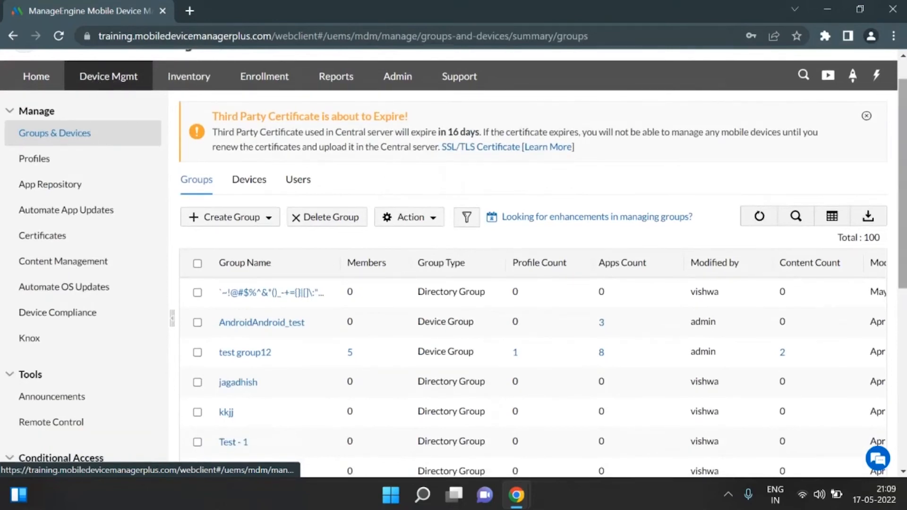
scroll(84, 145, down, 1)
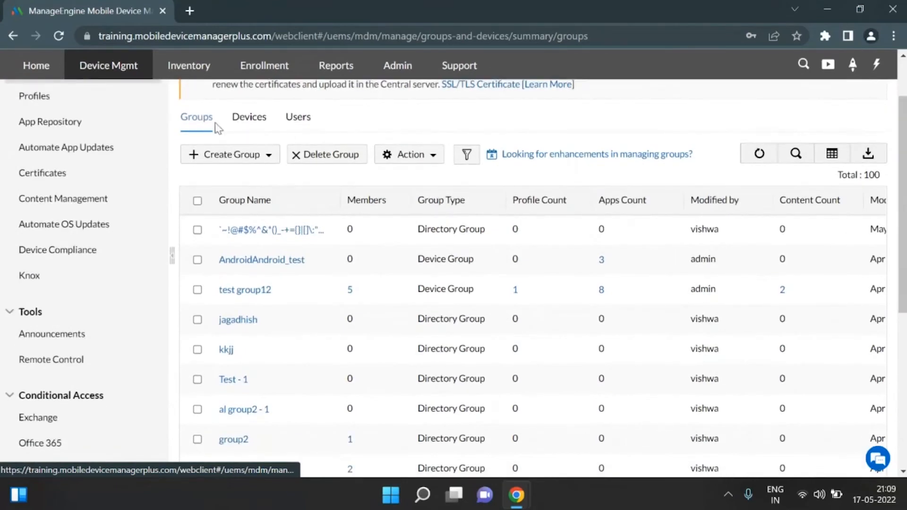
click(254, 122)
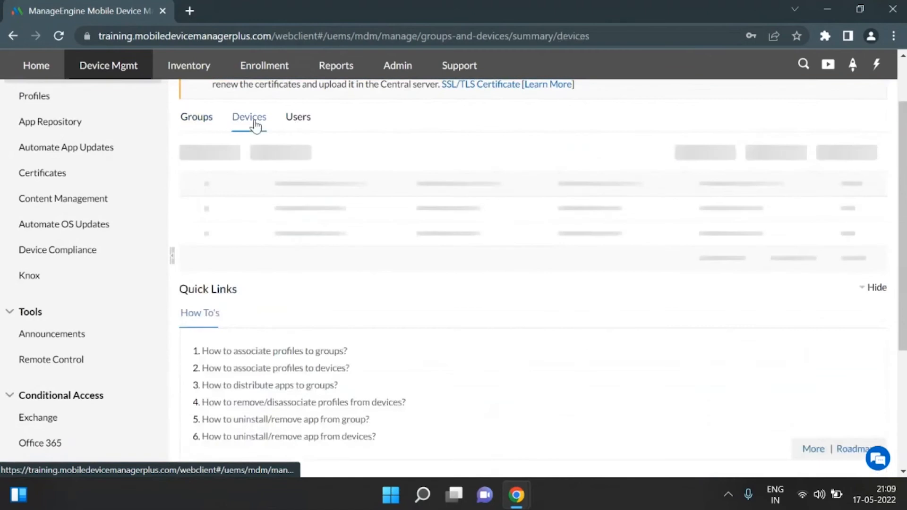
click(210, 124)
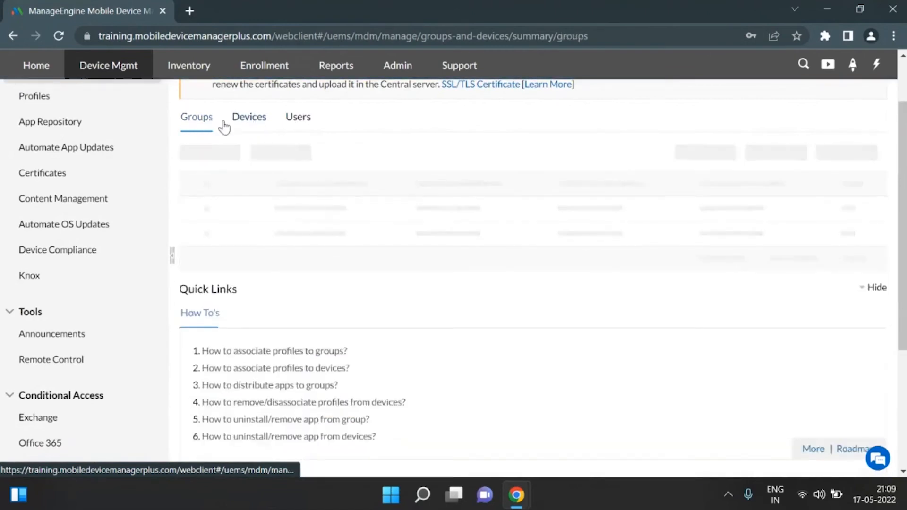
scroll(201, 128, up, 2)
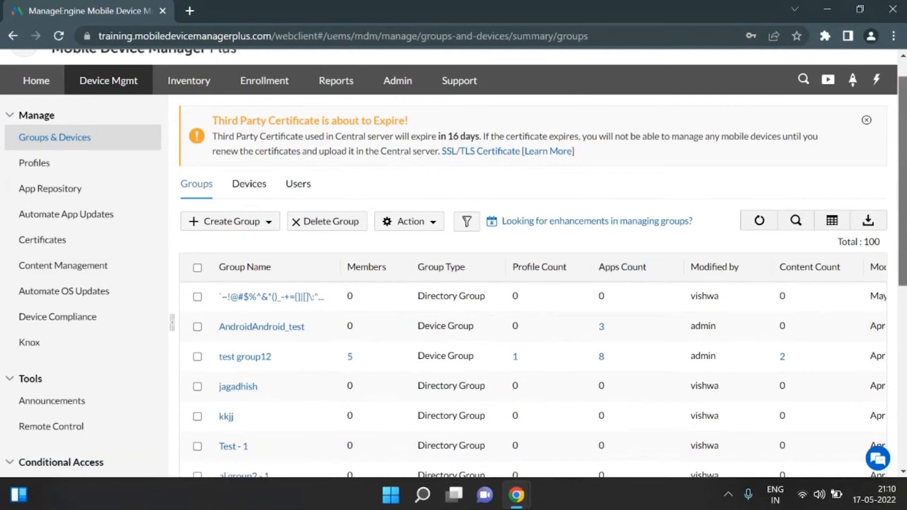
scroll(902, 180, down, 4)
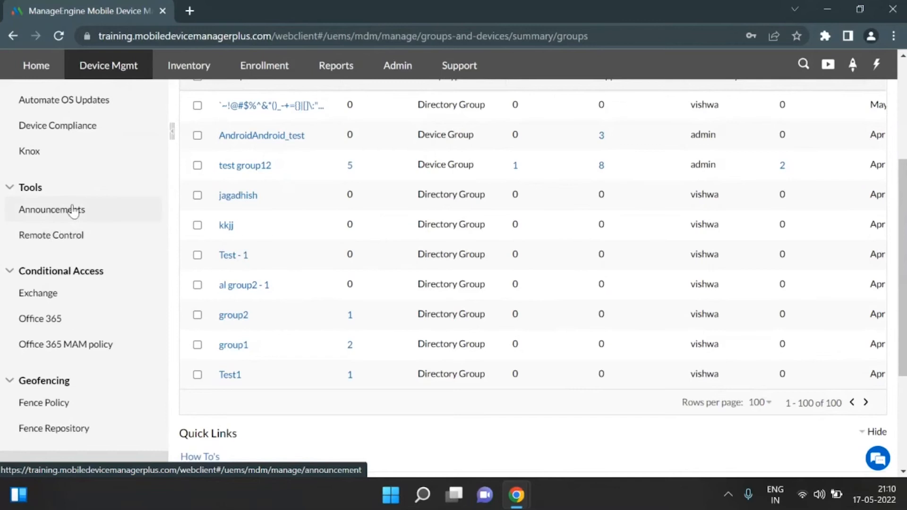
scroll(883, 260, down, 2)
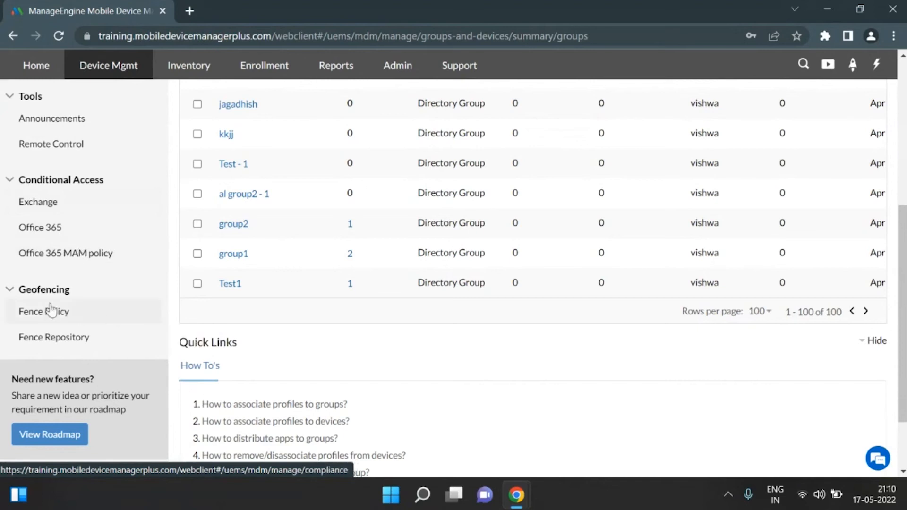
Step: Open the device inventory and dismiss the third-party certificate expiry notice
drag(899, 289, 899, 145)
click(165, 112)
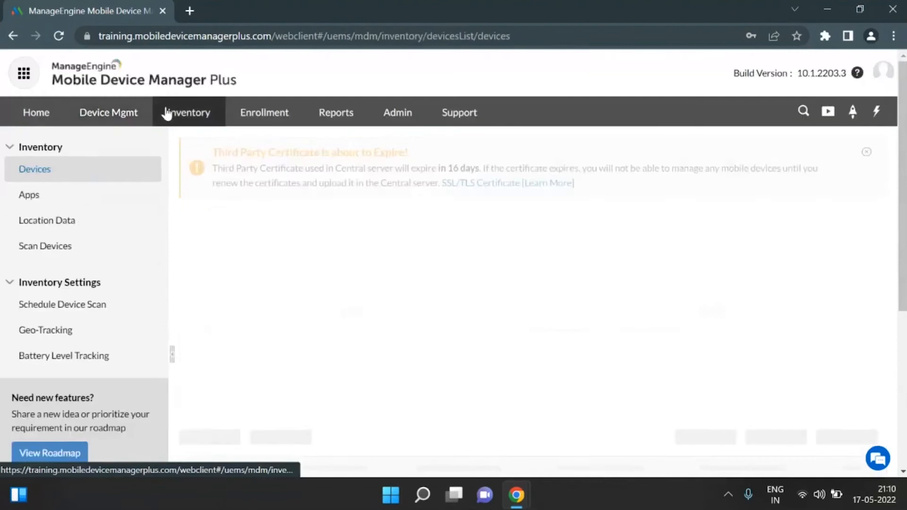
click(866, 152)
click(866, 146)
Step: View the inventory's scan status chart under Scan Devices and the Battery Level Tracking settings
scroll(472, 189, down, 1)
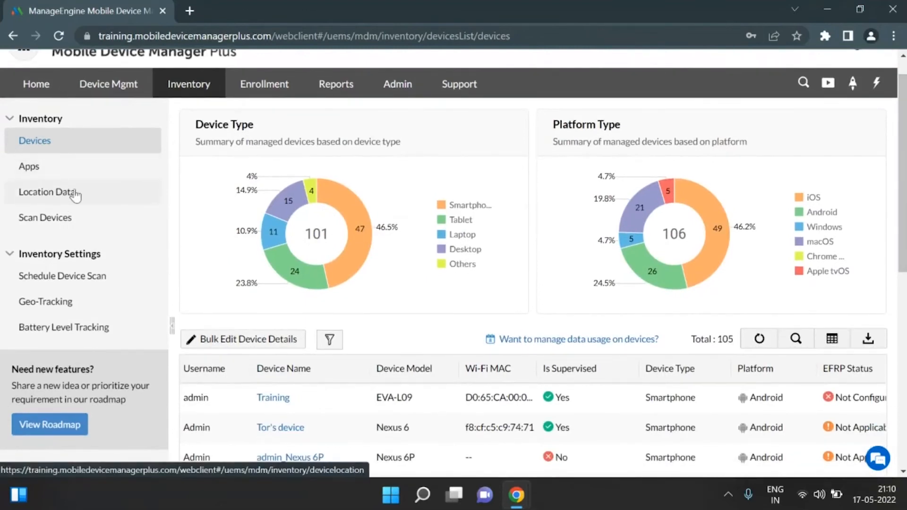
click(86, 220)
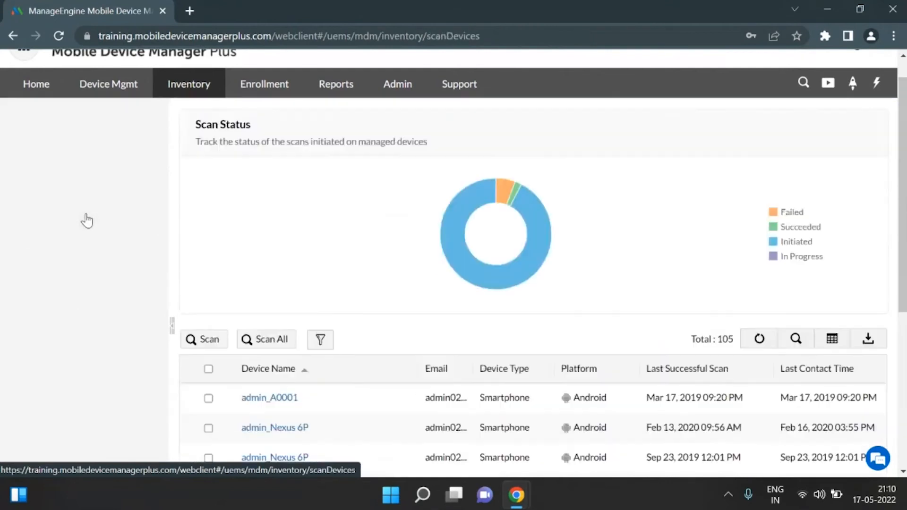
mouse_move(487, 209)
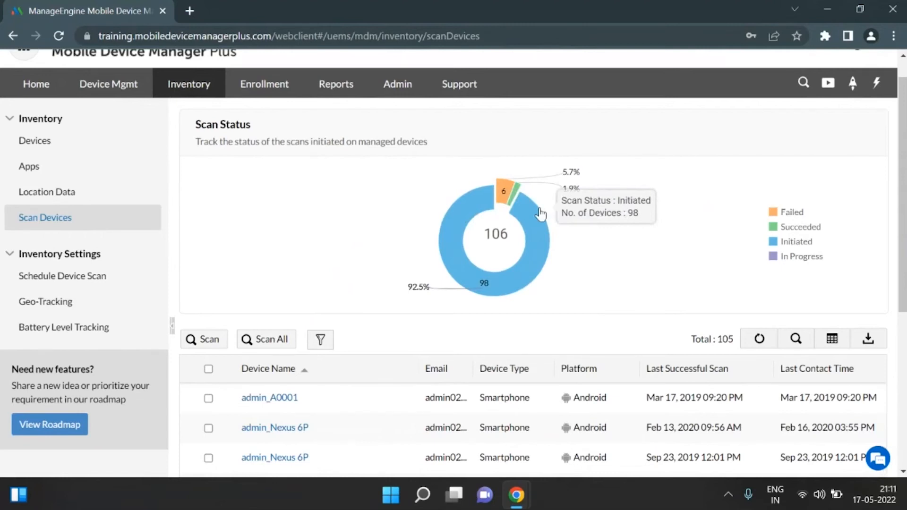
click(93, 326)
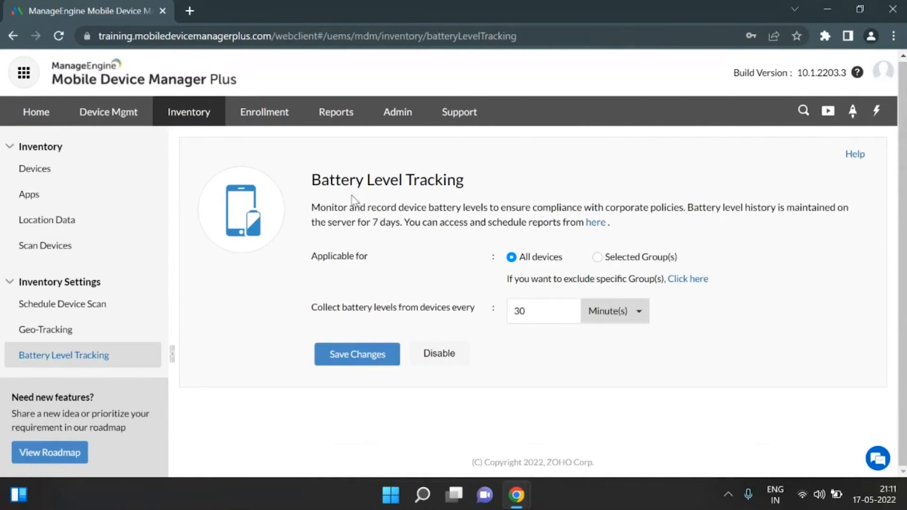
Step: Review the managed devices list in Enrollment and the enrollment methods offered for Apple, Android, Windows 10 and Chrome OS
click(256, 109)
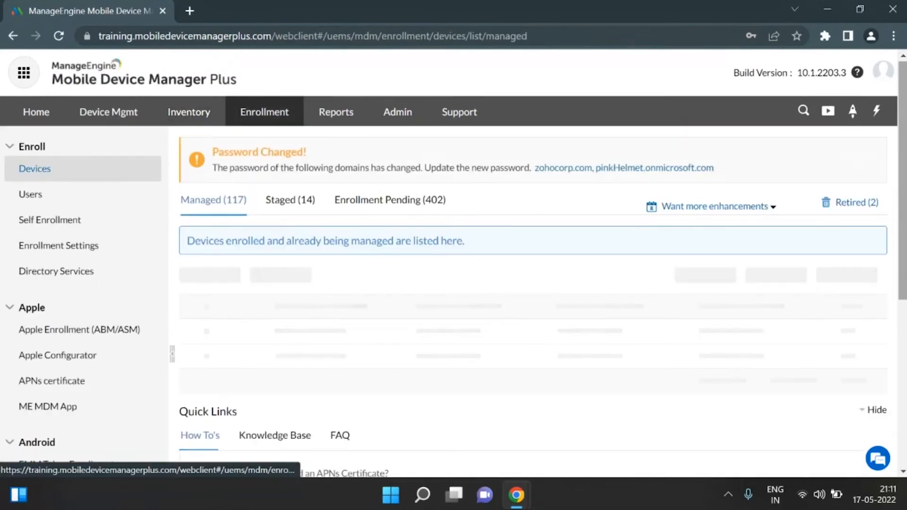
scroll(453, 262, down, 2)
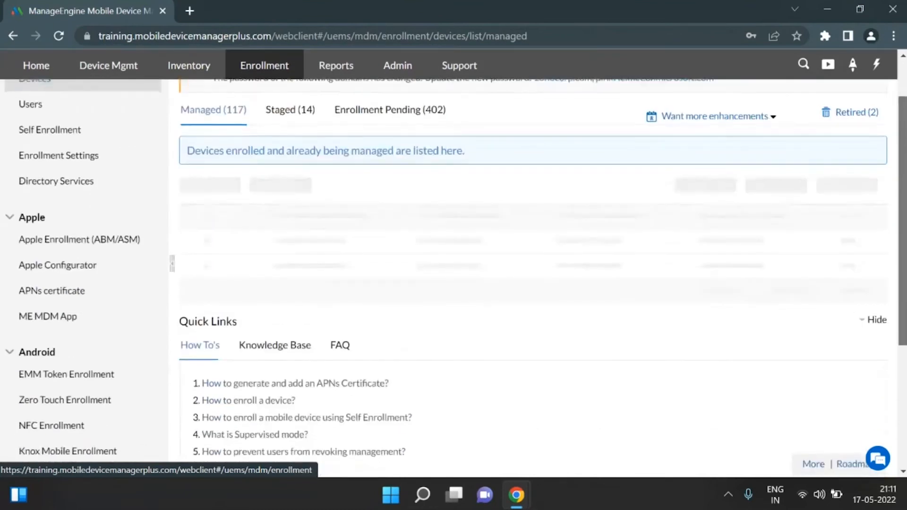
scroll(453, 276, down, 1)
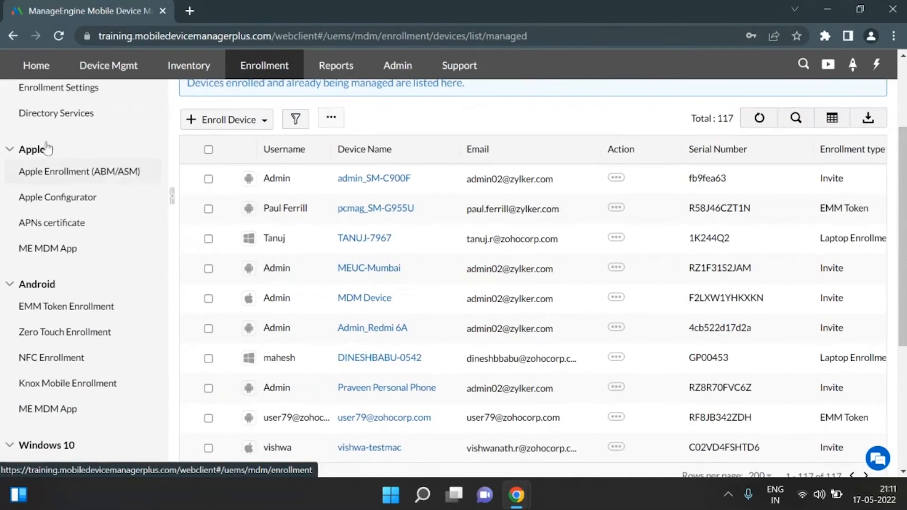
scroll(696, 247, down, 1)
scroll(904, 177, down, 4)
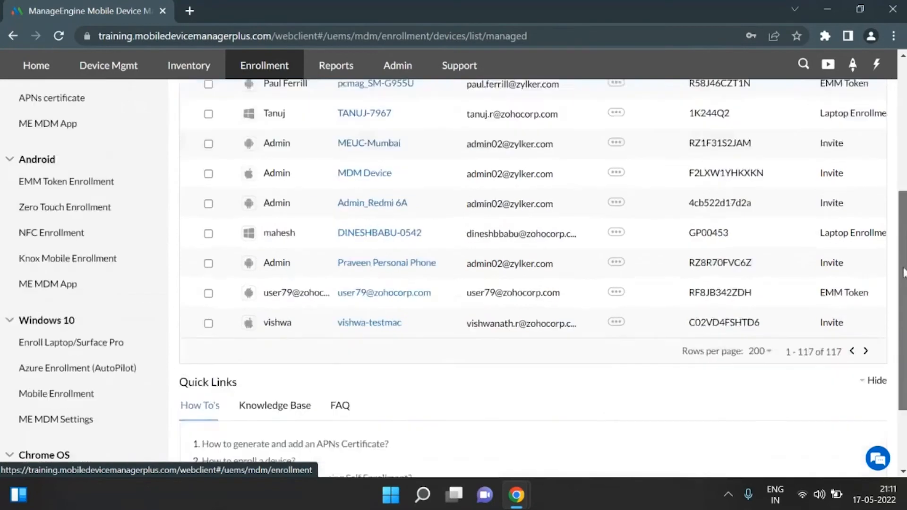
scroll(904, 177, up, 5)
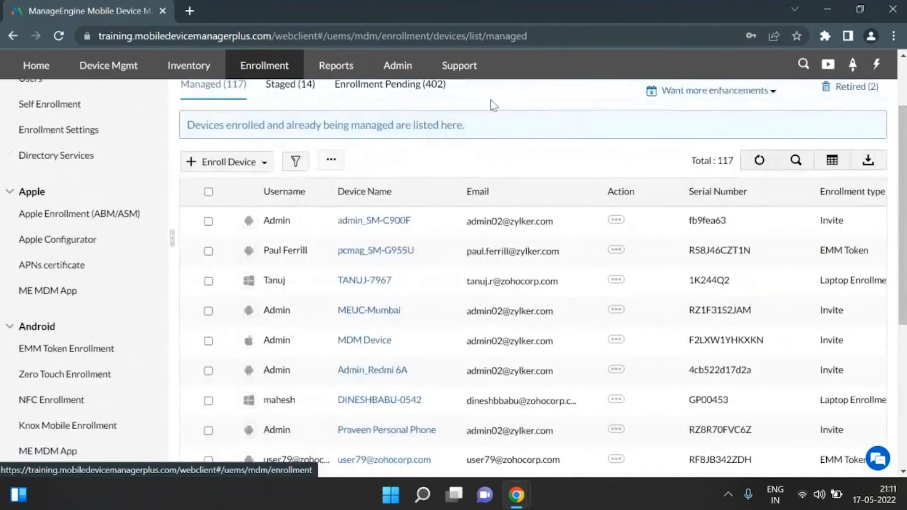
Step: View the predefined, scheduled and query reports in the reports section
click(336, 65)
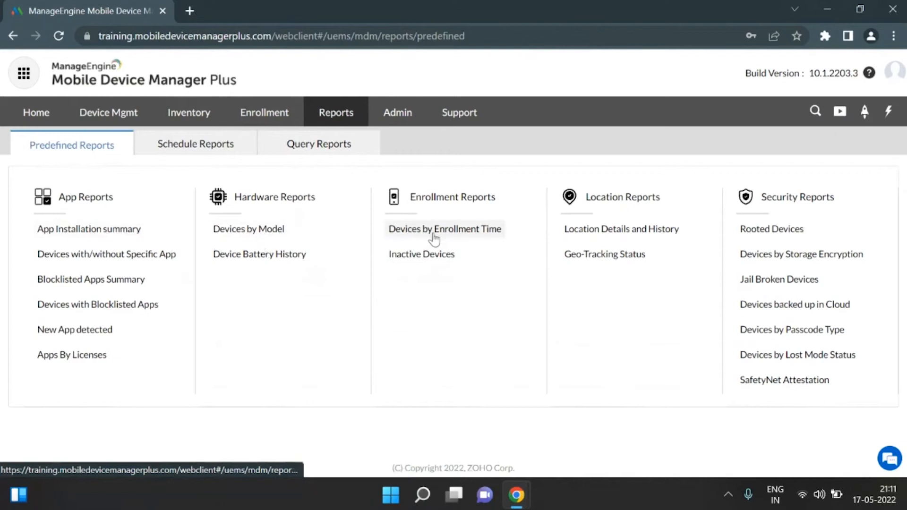
click(203, 148)
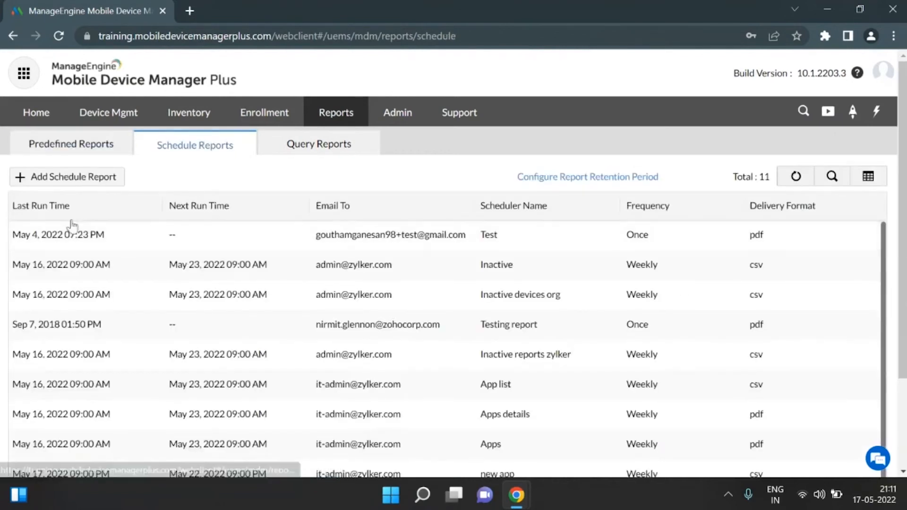
click(313, 152)
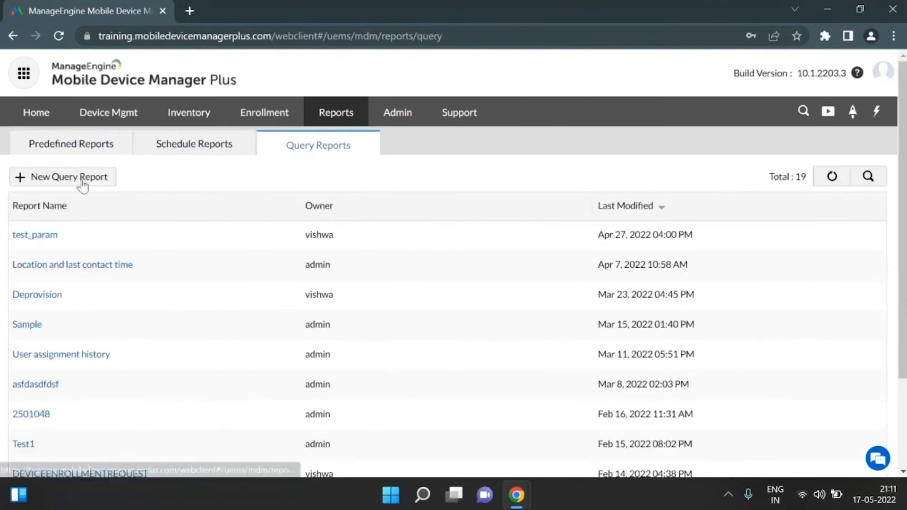
Step: Look over the Admin settings categories, from MDMP setup and global settings to database settings, integrations and audit
click(385, 115)
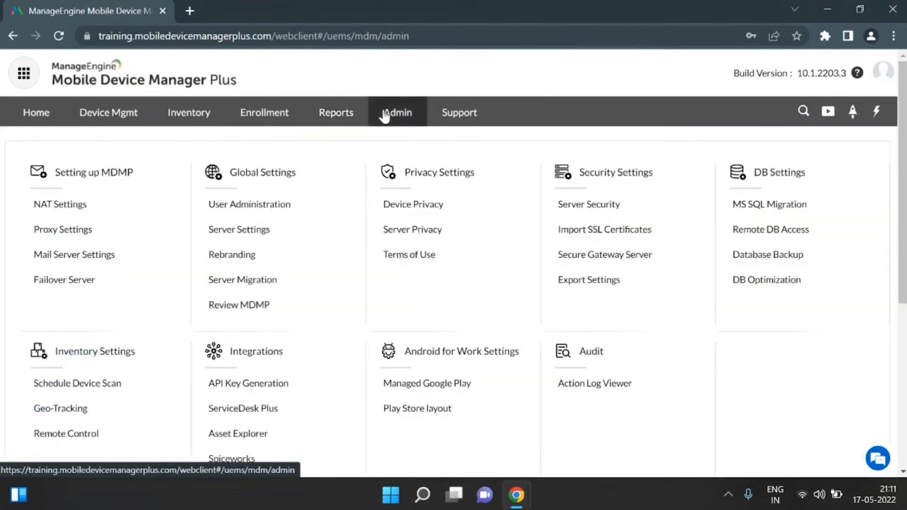
scroll(781, 209, down, 1)
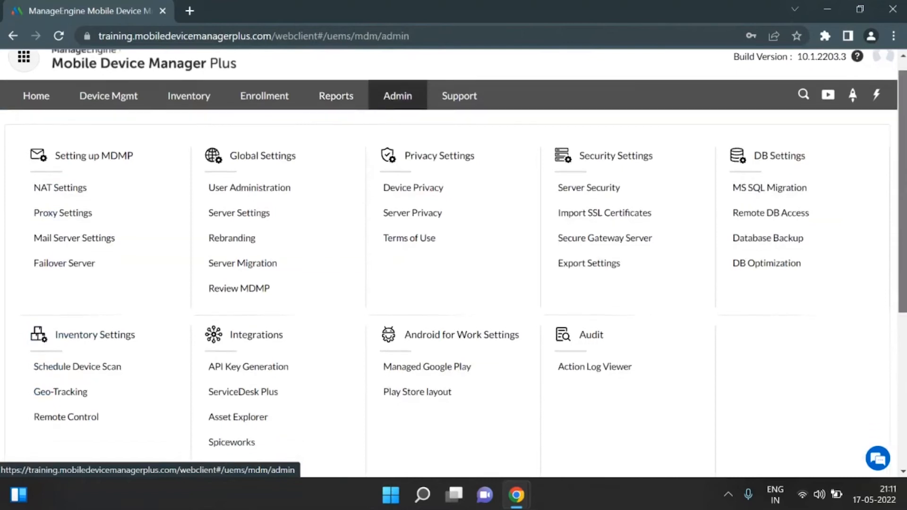
scroll(524, 176, up, 1)
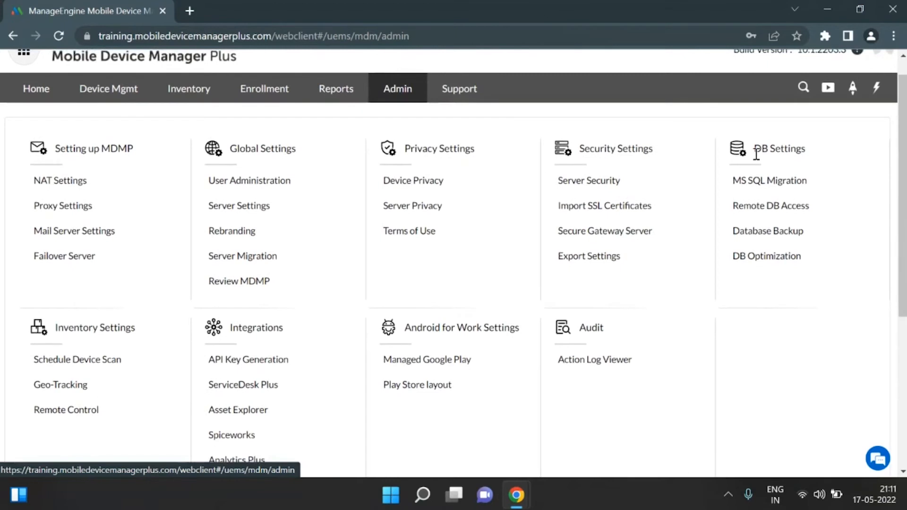
Step: View the Support page's community references and contact support options
click(461, 89)
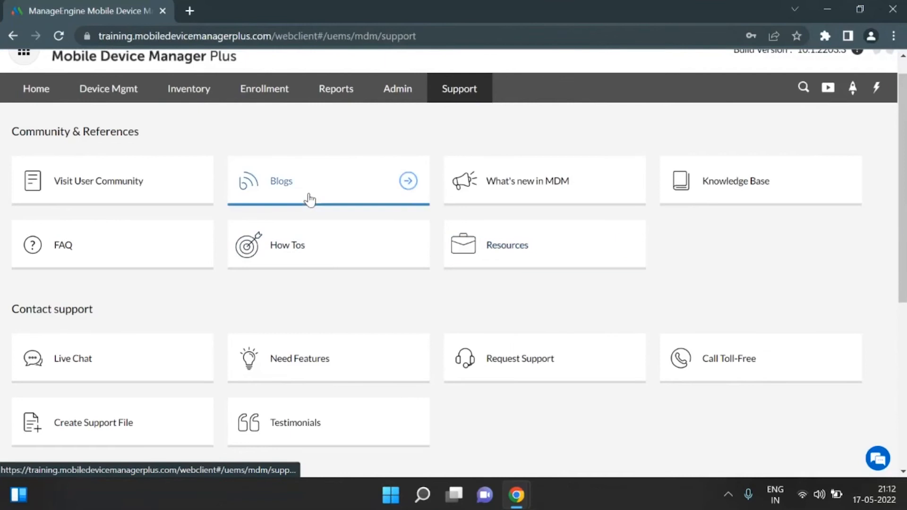
scroll(399, 211, down, 2)
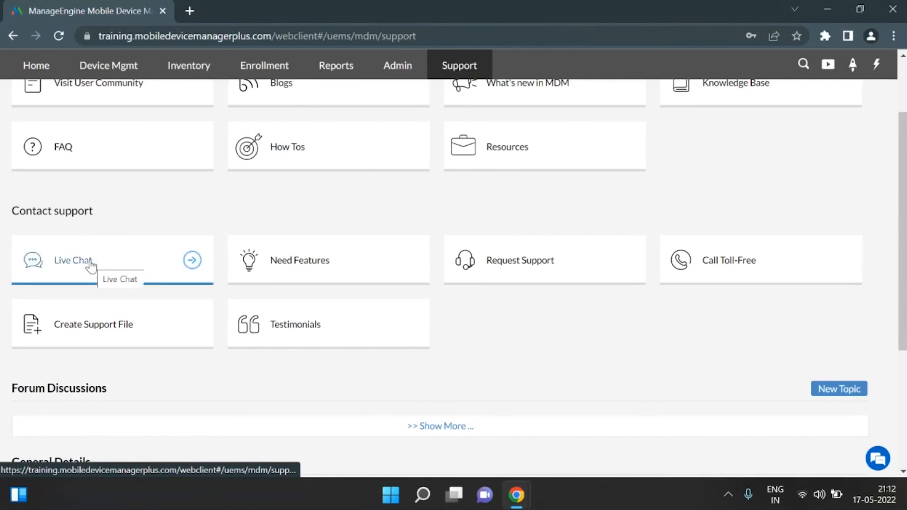
scroll(227, 180, up, 3)
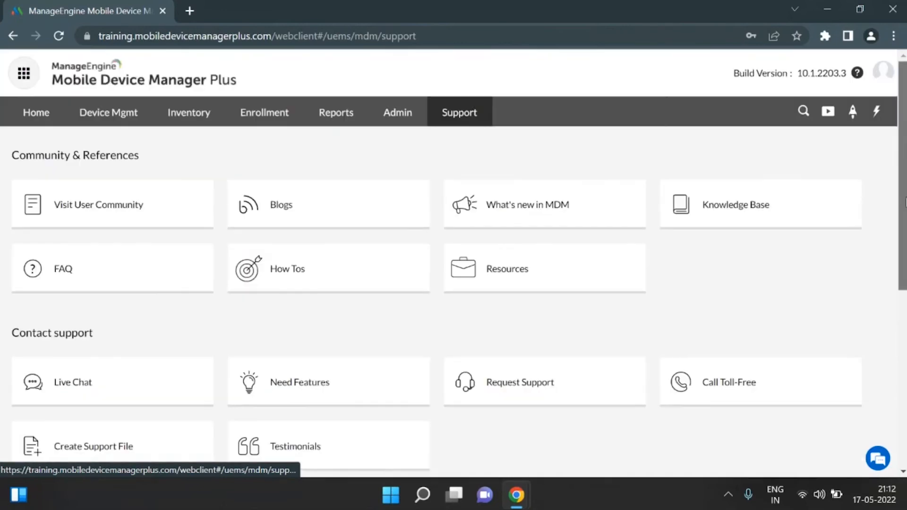
Step: Return to the groups list in device management and switch to the presentation slideshow
click(125, 123)
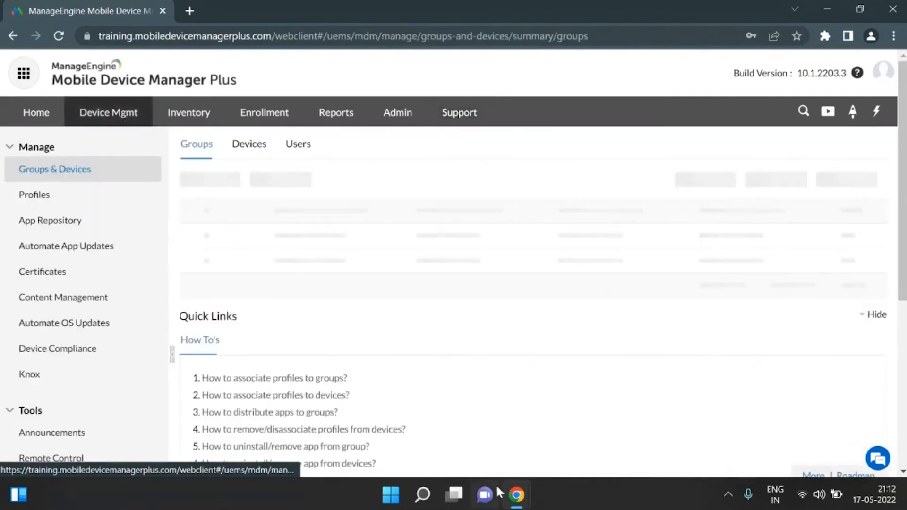
mouse_move(502, 482)
click(418, 454)
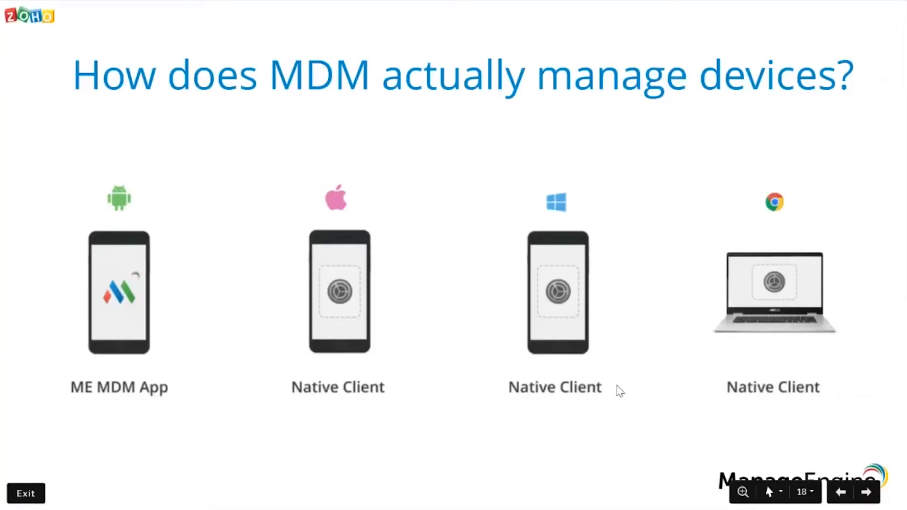
Step: Advance the slideshow past the App management title to the "Installing and managing business apps" slide
key(Right)
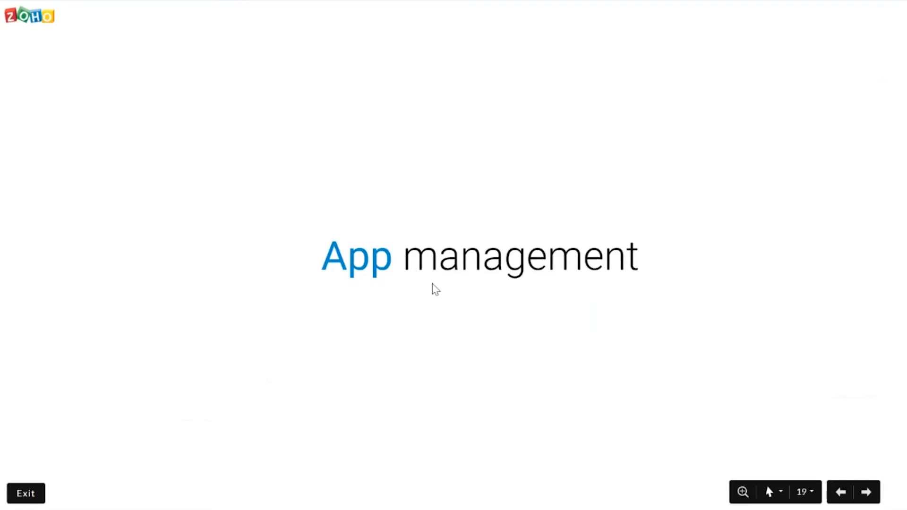
key(Right)
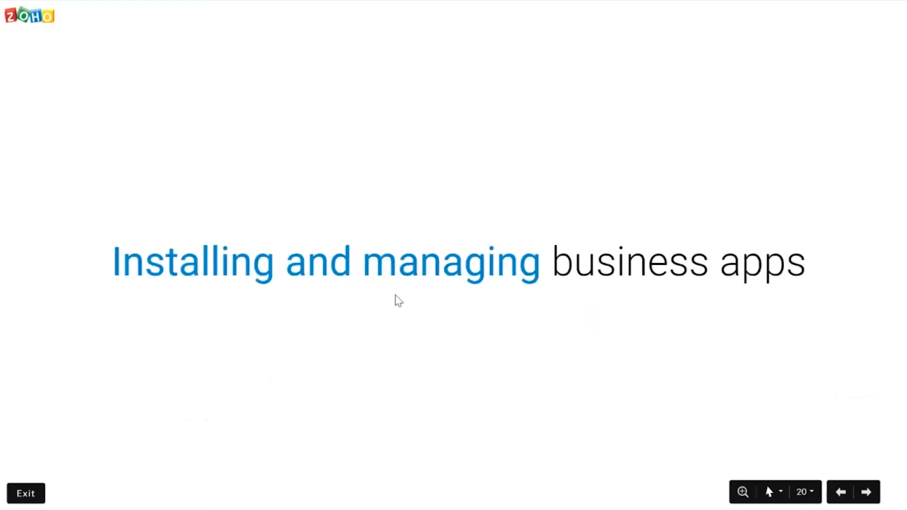
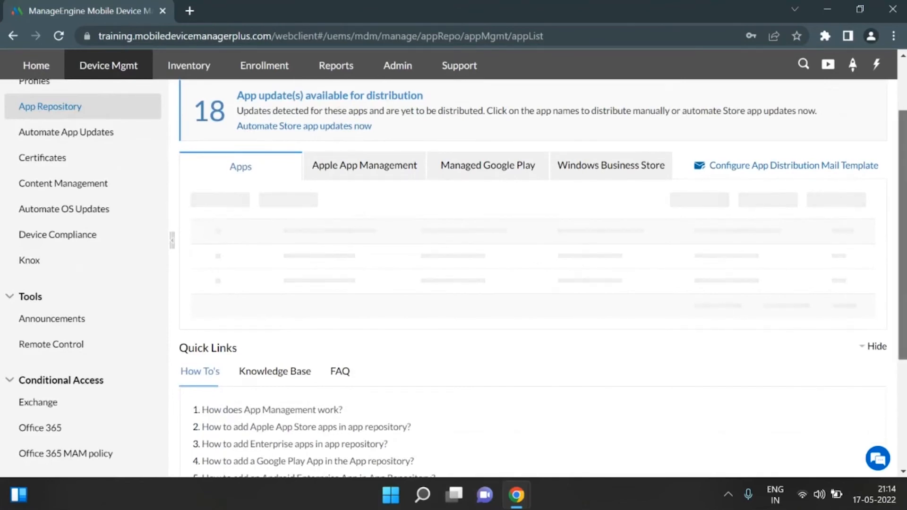
Step: Look over the apps list in the App Repository, including platform types, versions and supported devices
scroll(874, 155, down, 3)
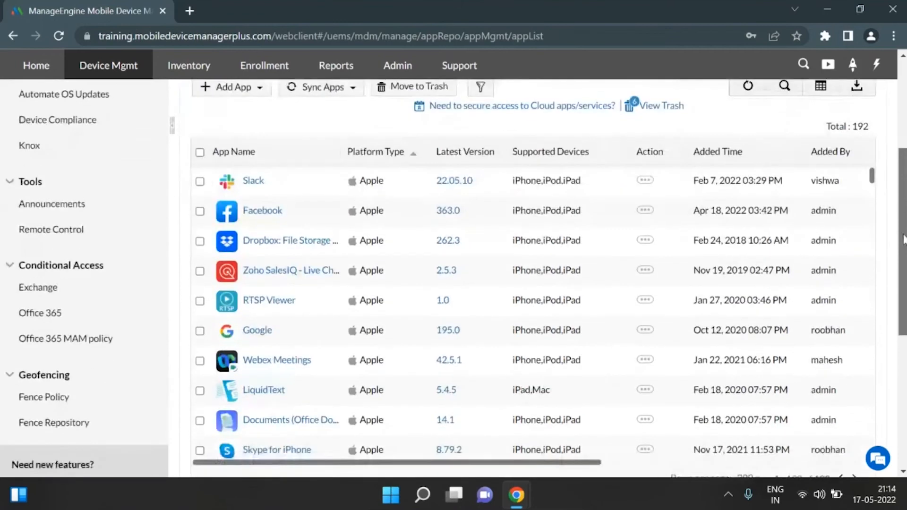
mouse_move(872, 150)
mouse_down()
mouse_move(873, 172)
mouse_move(873, 147)
mouse_up()
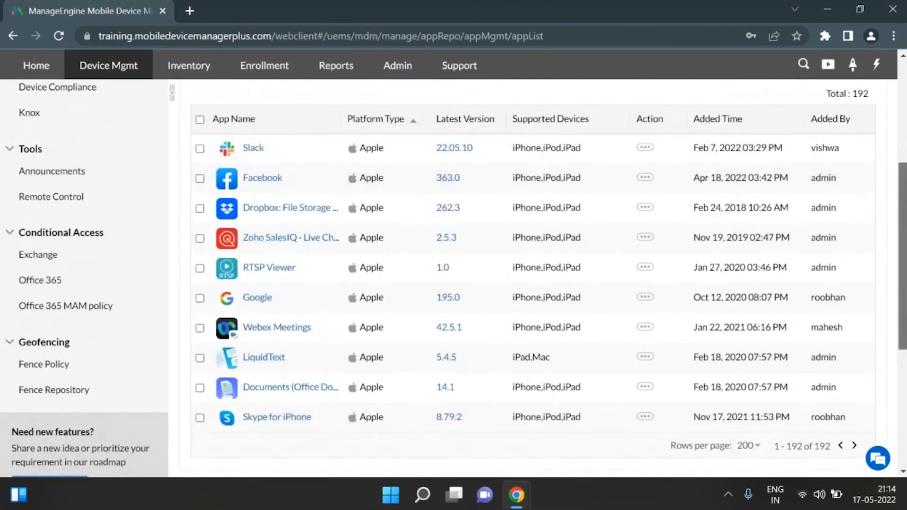
scroll(874, 143, up, 3)
drag(902, 189, 903, 180)
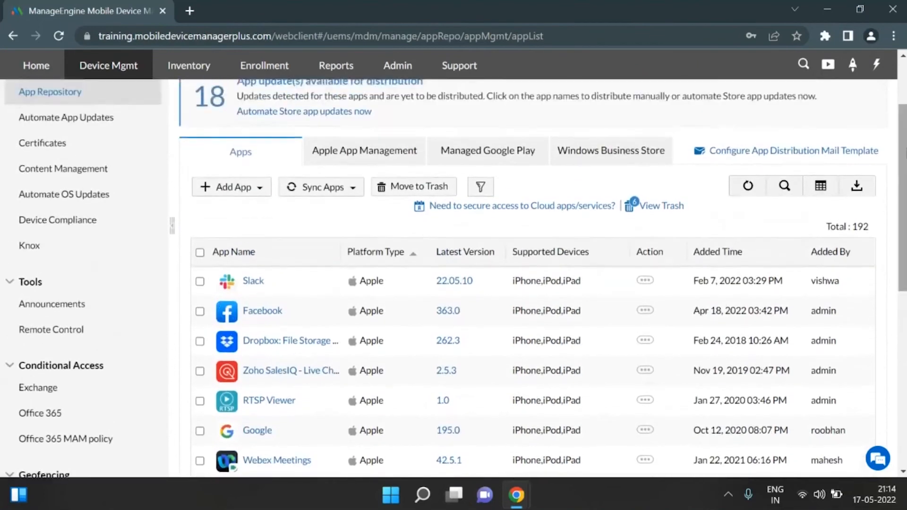
Step: Start adding an Apple Store app and pick Zoho CRM from a United States store search for "Zoho CRM"
click(238, 199)
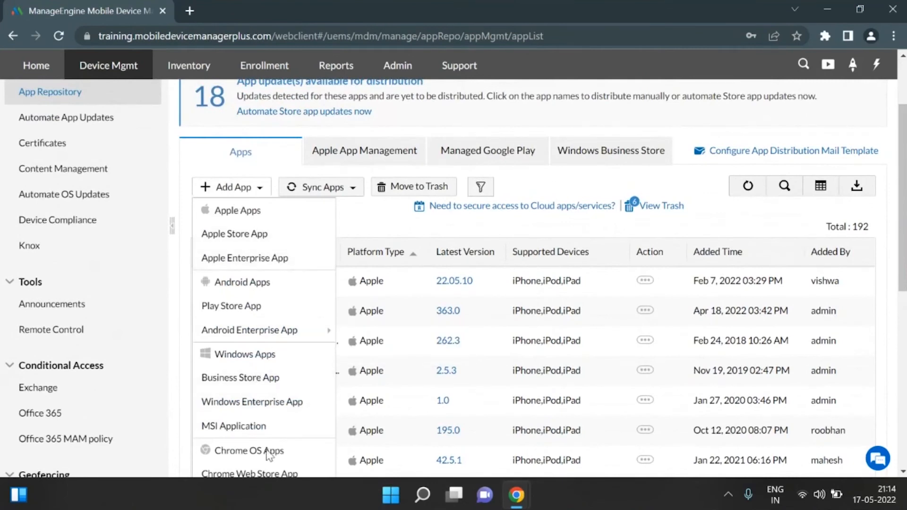
click(274, 240)
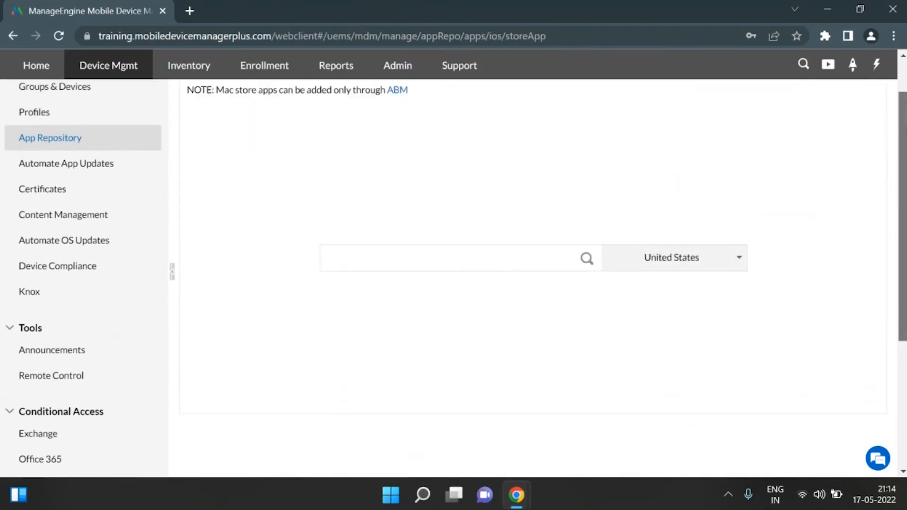
click(385, 256)
text(Zoho)
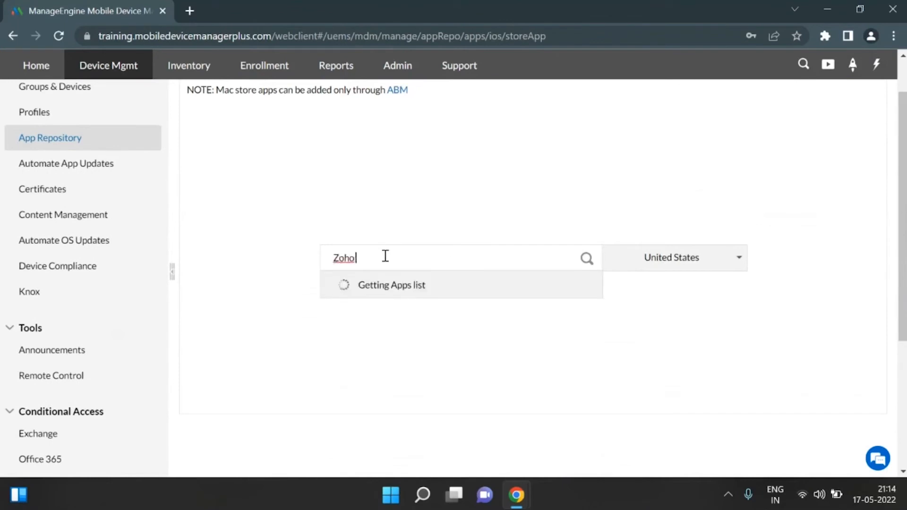
text( CRM)
click(469, 321)
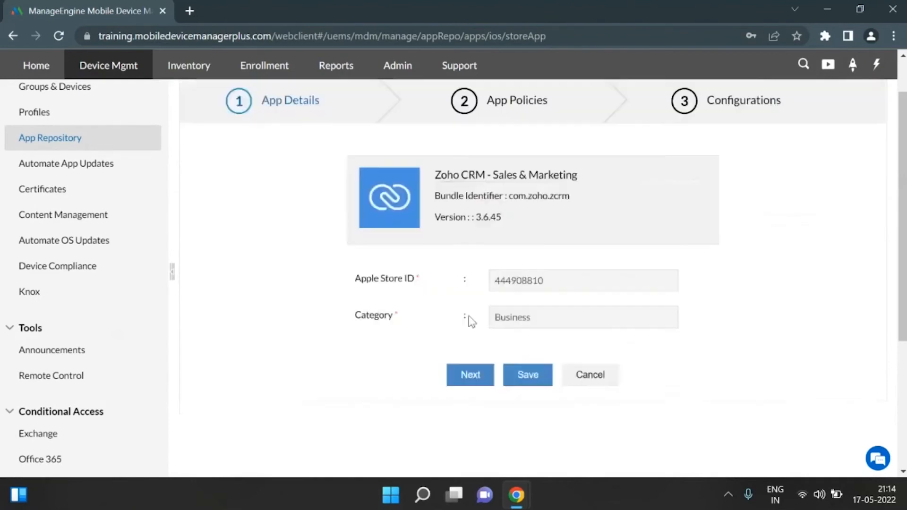
Step: Keep both app policies enabled, save the Zoho CRM app without a configuration file, and return to the App Repository
scroll(370, 201, up, 2)
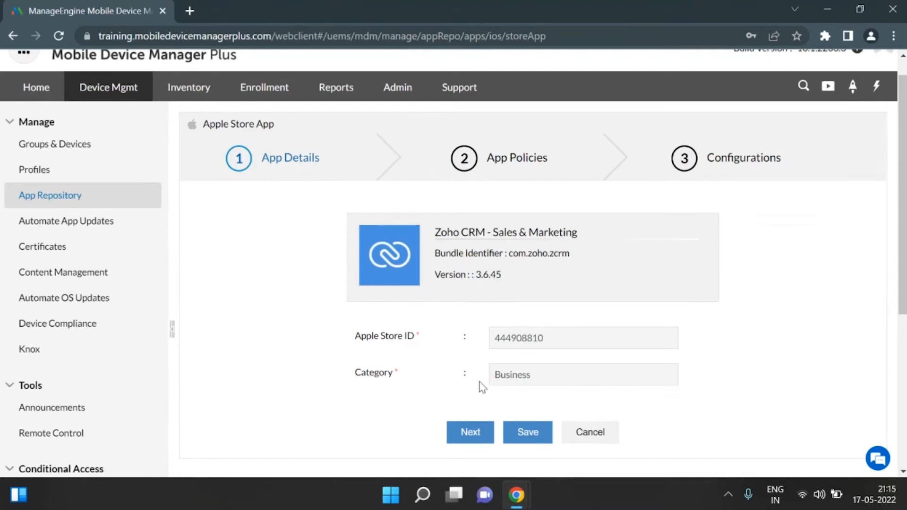
click(488, 432)
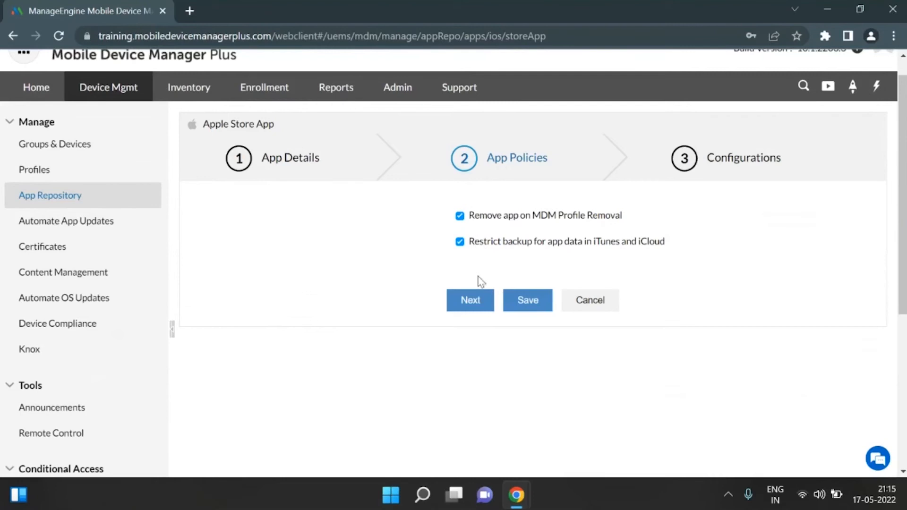
click(472, 301)
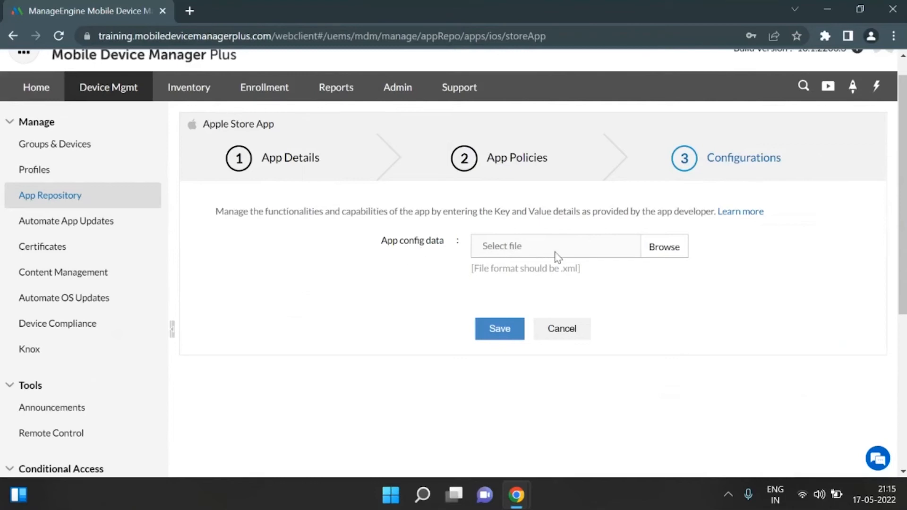
click(499, 334)
click(105, 199)
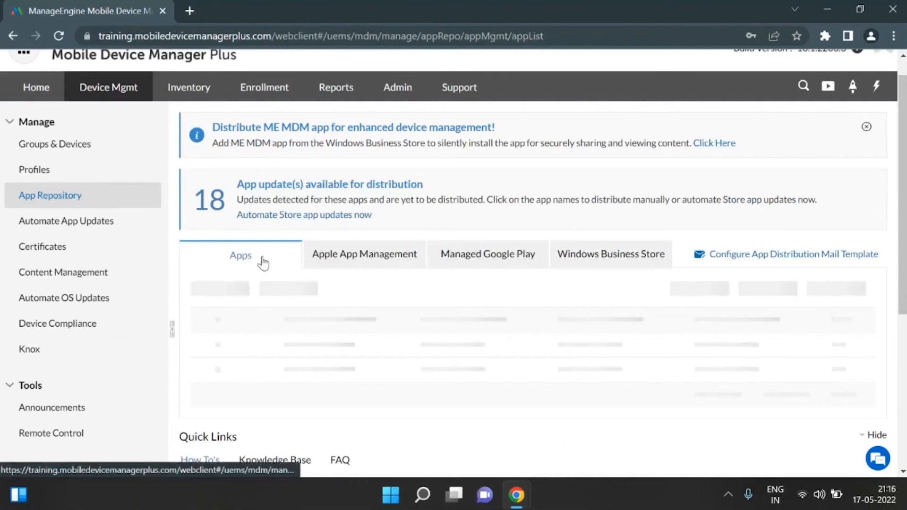
Step: Show the device list under Groups & Devices and filter it to the Apple platform
click(61, 144)
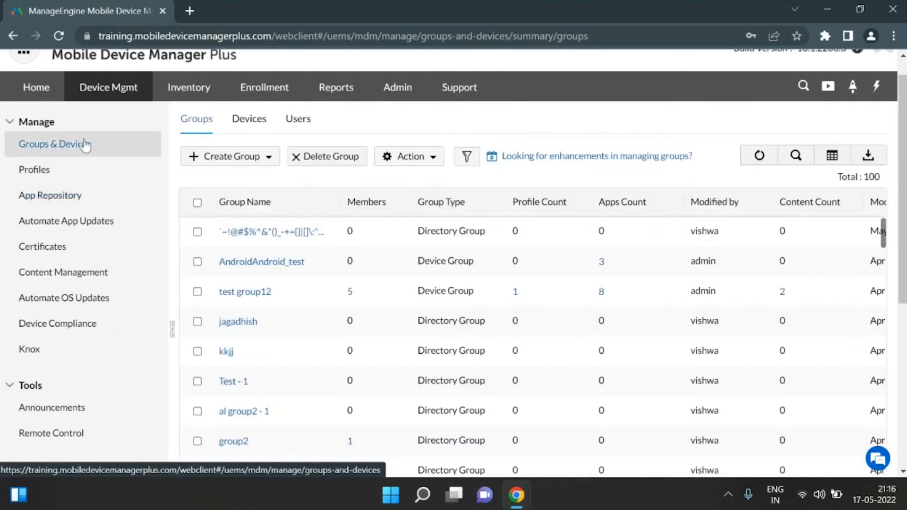
click(251, 122)
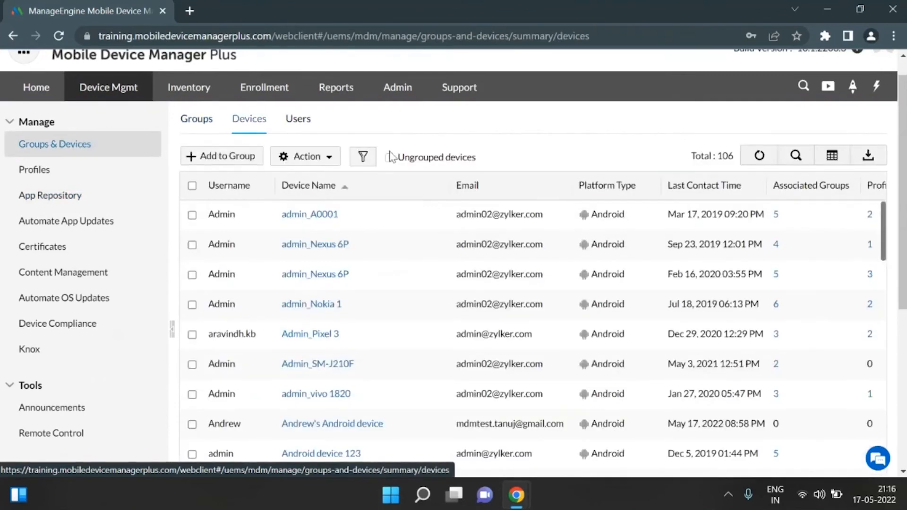
click(372, 158)
mouse_move(407, 184)
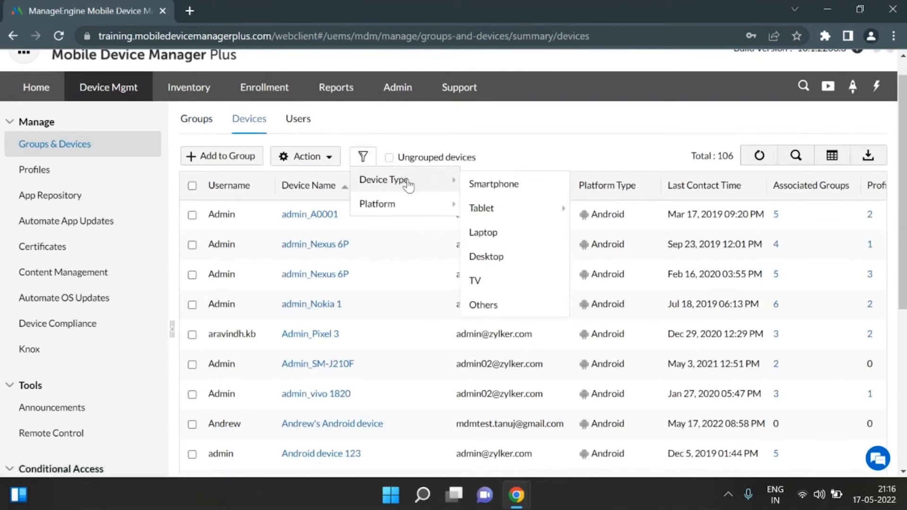
mouse_move(401, 203)
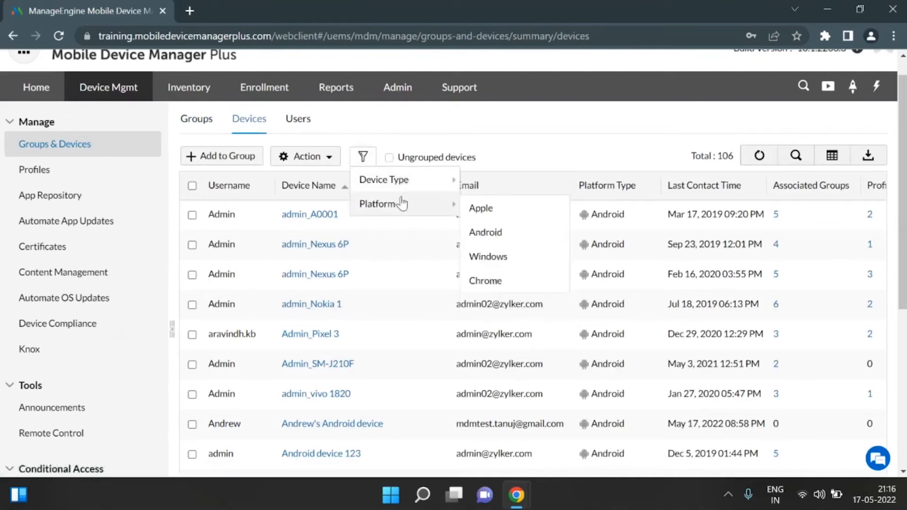
click(509, 217)
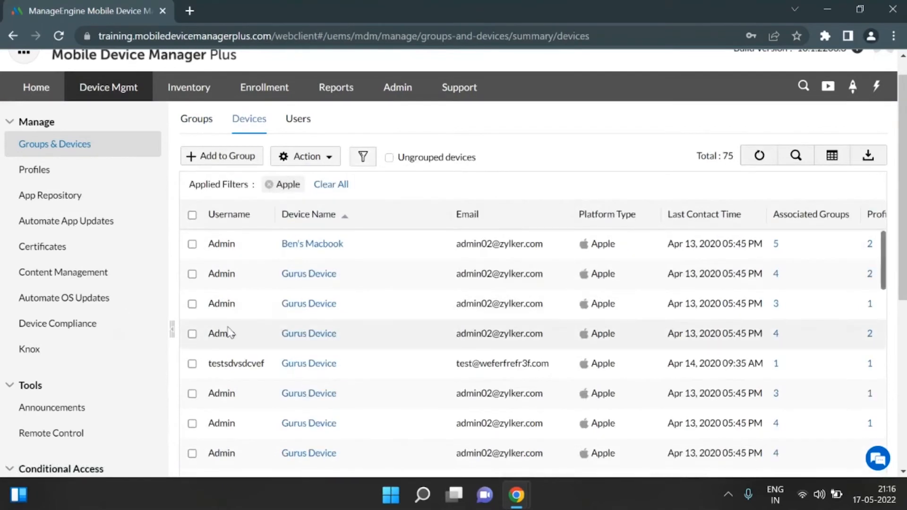
Step: Select the third device in the filtered list and start distributing apps to it
click(191, 304)
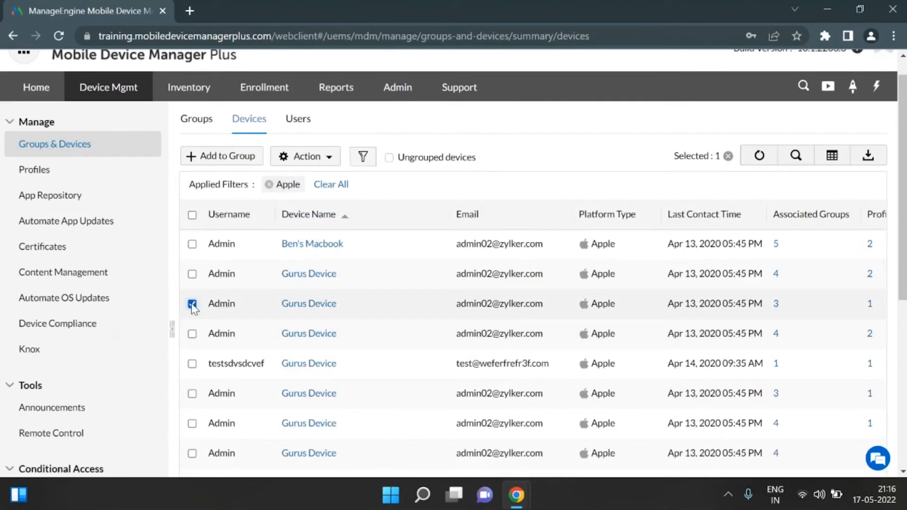
click(319, 159)
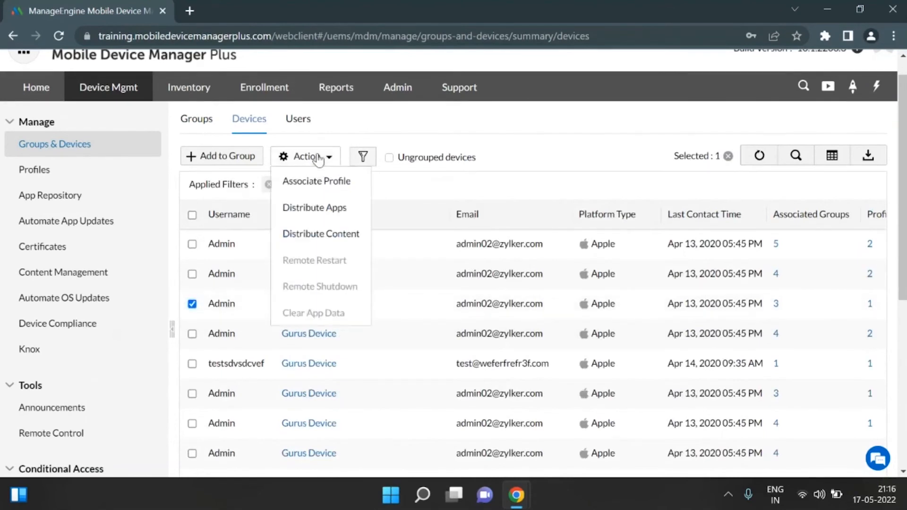
click(333, 217)
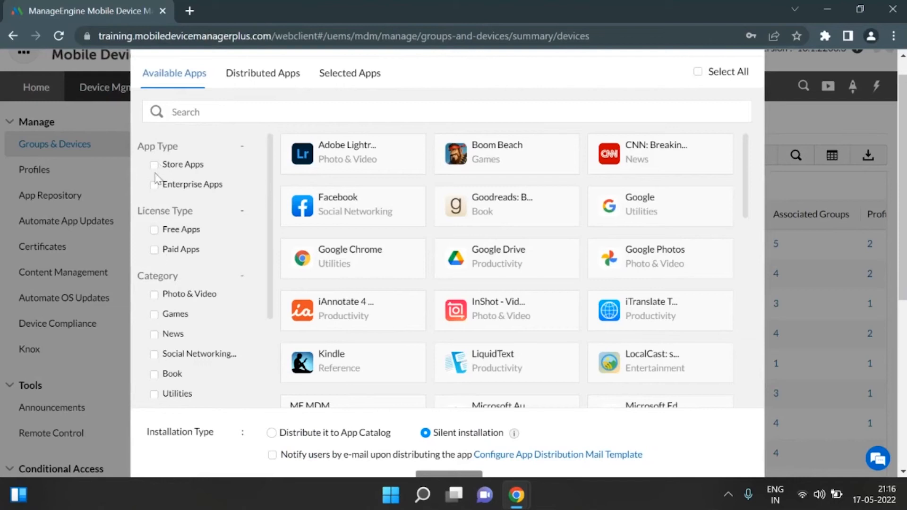
Step: Search the available apps for CRM and Creator, and clear the search
text(CRM)
key(ctrl+a)
text(Creator)
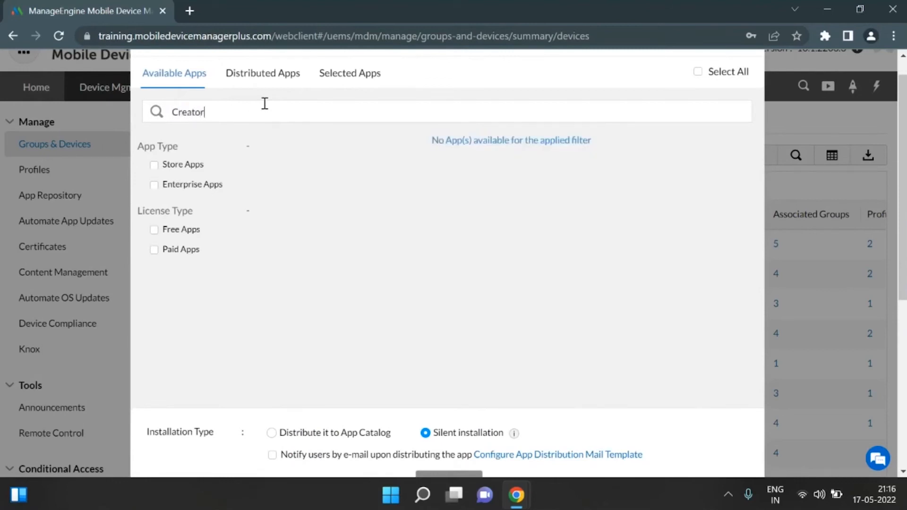
key(BackSpace)
key(BackSpace)
key(BackSpace)
key(BackSpace)
key(BackSpace)
key(BackSpace)
key(BackSpace)
Step: Search for "mail" and distribute Zoho Mail to the selected device through the App Catalog, notifying users by e-mail
text(mail)
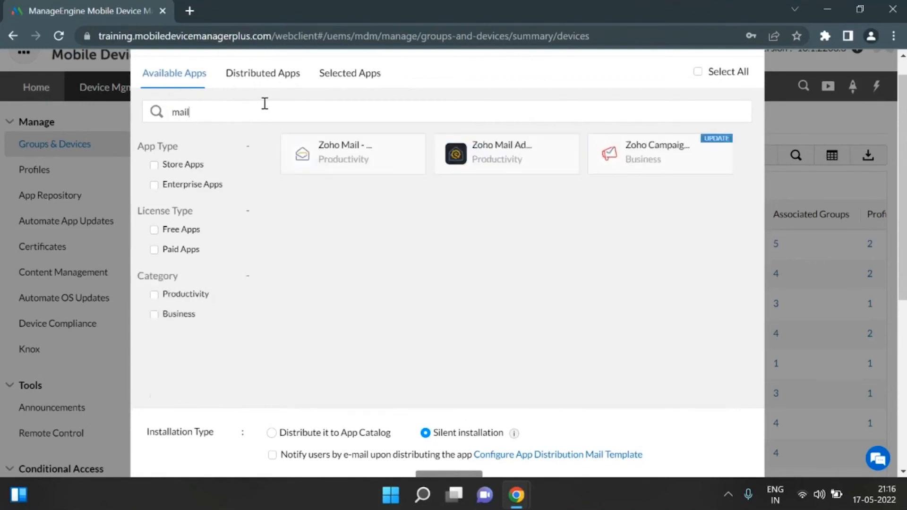
click(380, 176)
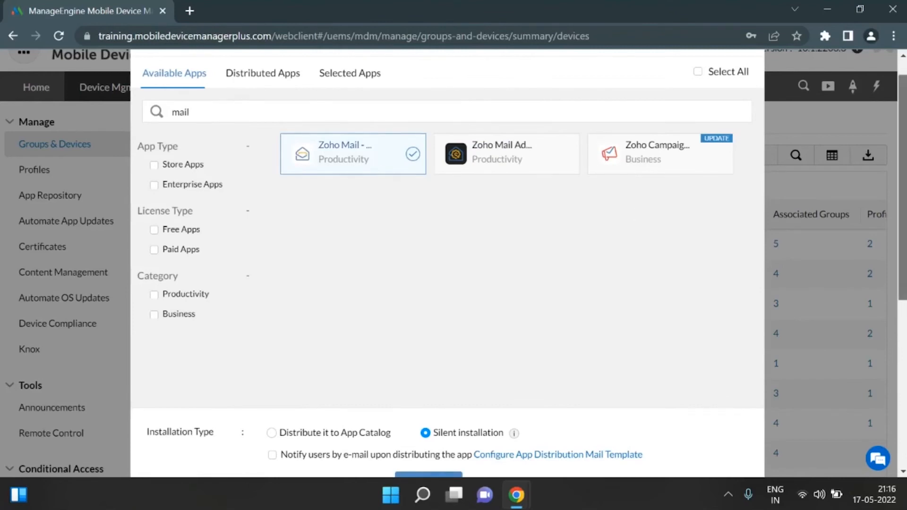
scroll(635, 215, down, 2)
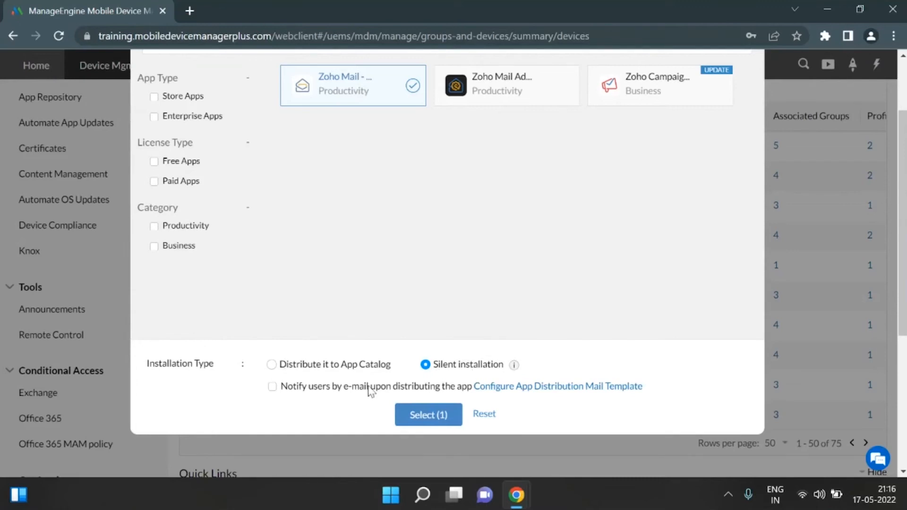
click(272, 365)
click(272, 387)
click(429, 414)
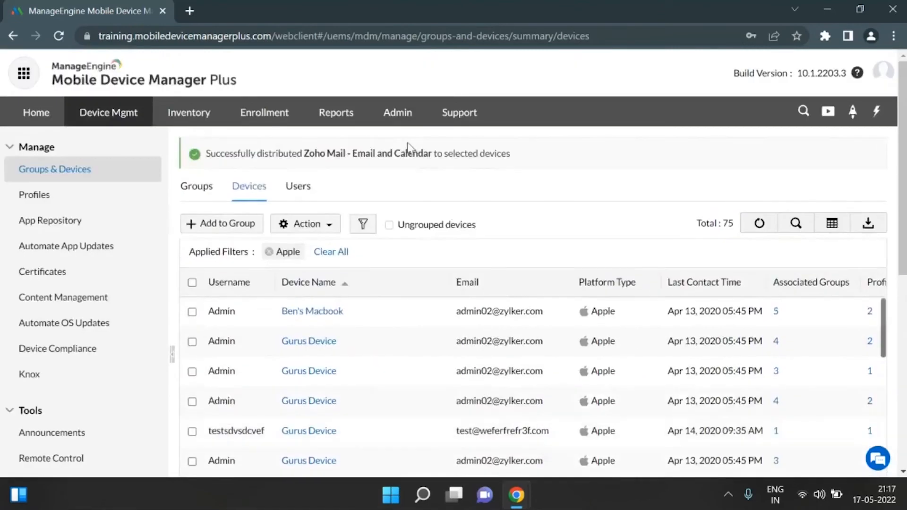
Step: Switch to the presentation and advance to the "On the device..." slide
mouse_move(516, 494)
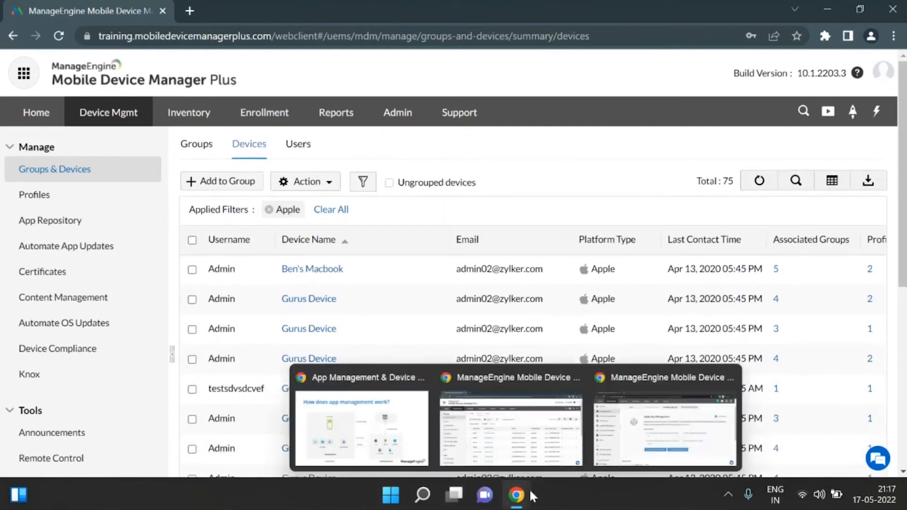
click(373, 426)
click(373, 426)
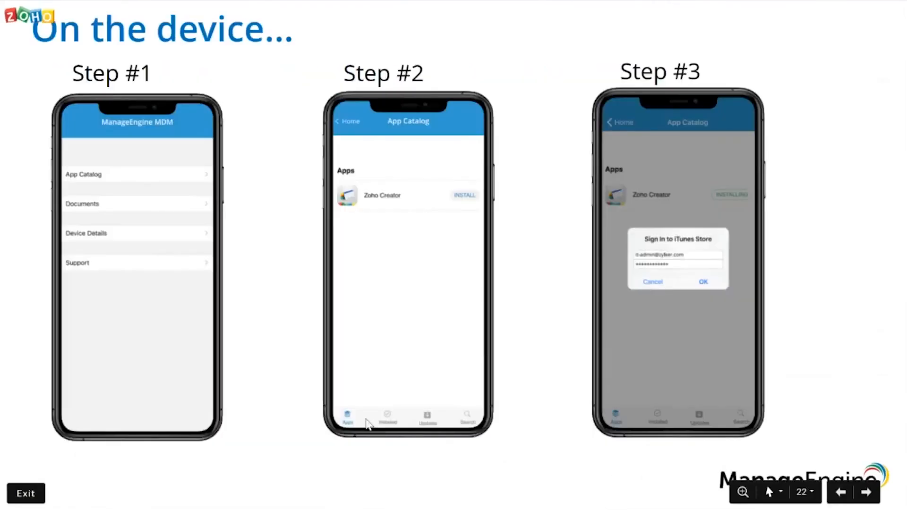
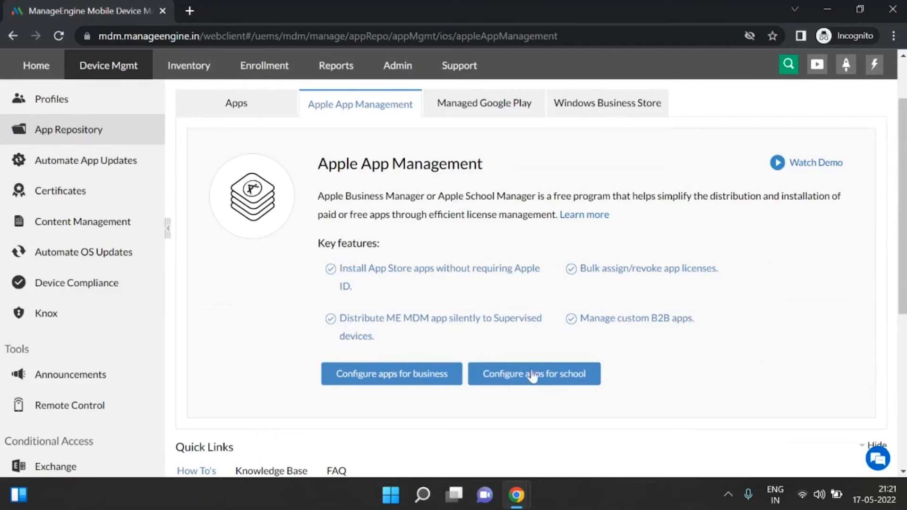
Step: Open the Apple Business Manager app configuration for business, and switch to the presentation to advance past the Silent app installation slide
click(376, 377)
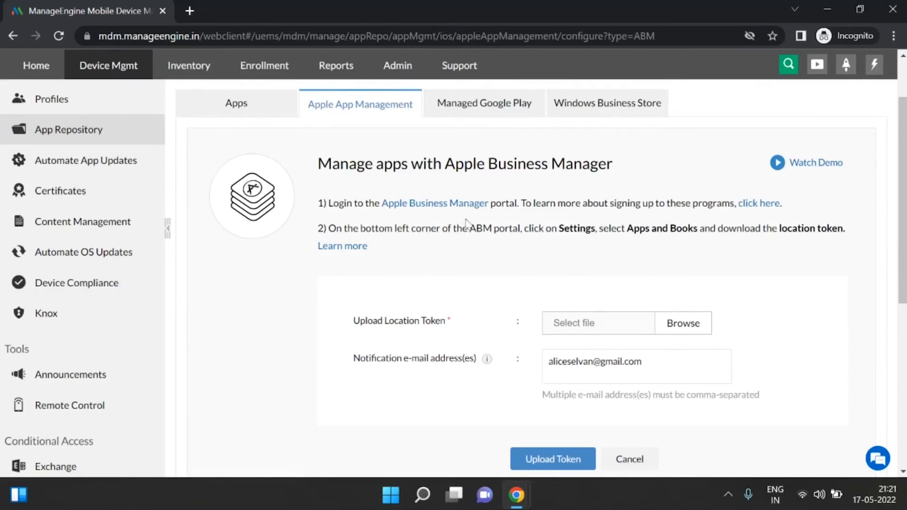
mouse_move(515, 506)
click(376, 427)
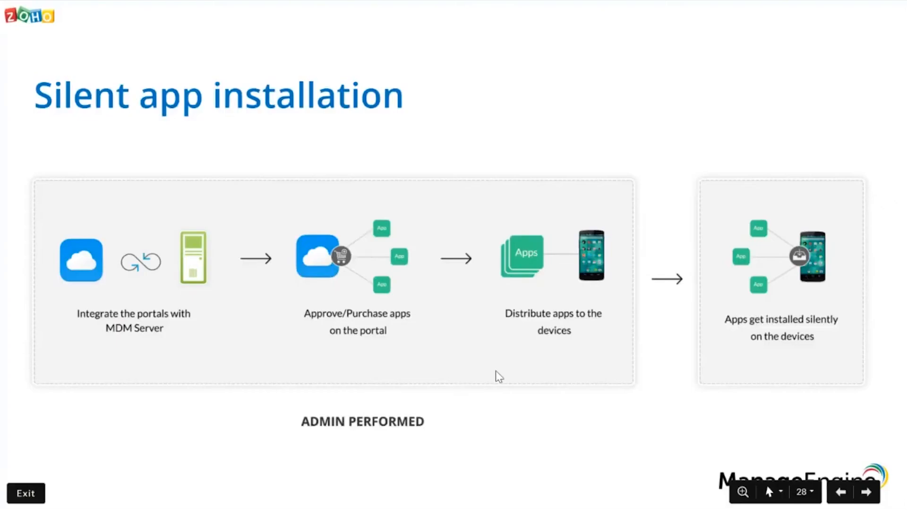
key(Right)
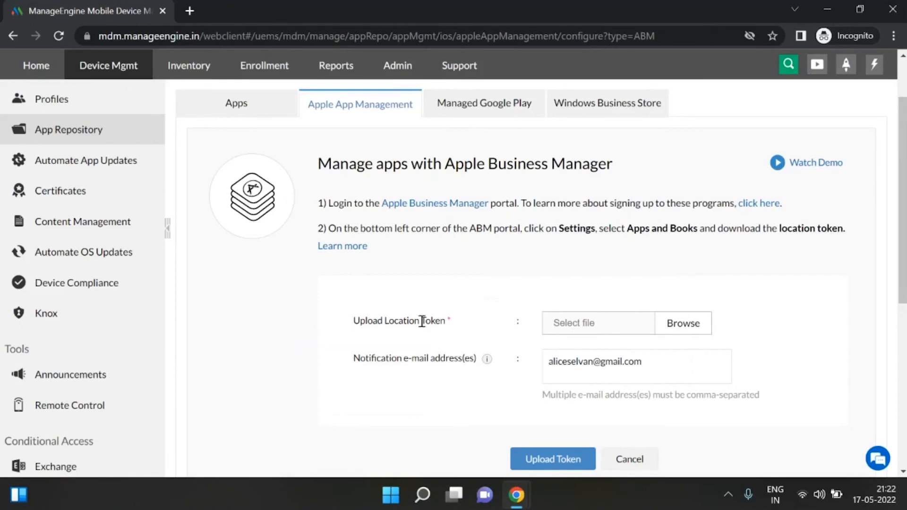
Step: Switch to the training server console and view the location token details and expiry details in Apple App Management
mouse_move(513, 501)
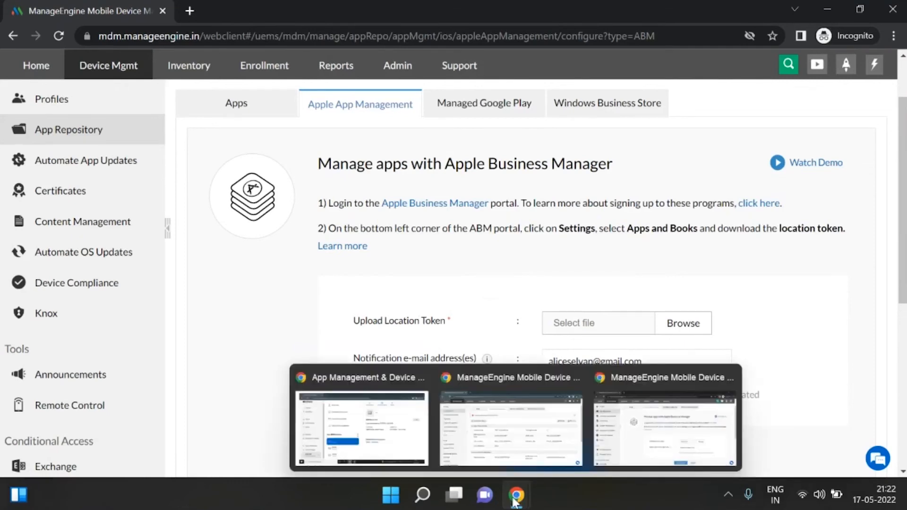
click(511, 427)
scroll(829, 298, down, 3)
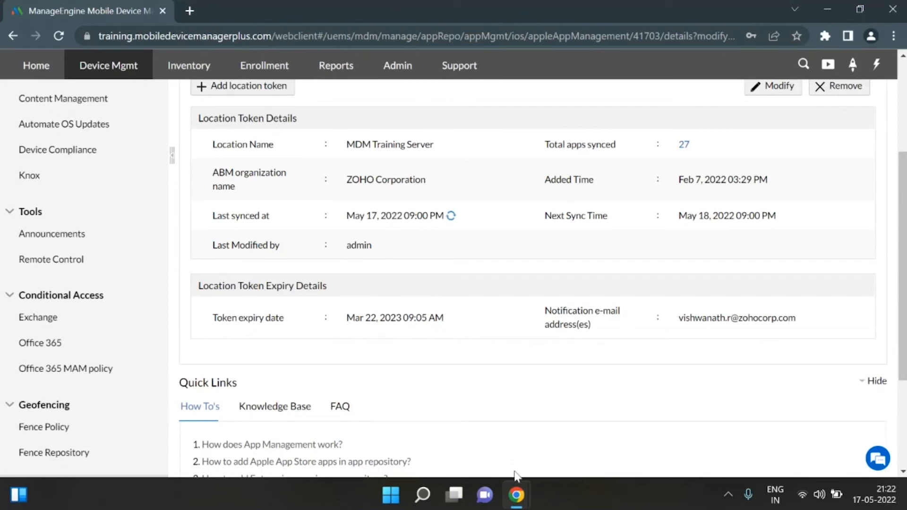
Step: Switch to the presentation and advance through the Apple Business Manager Apps and Books slides, past the Zoho CRM search slide
mouse_move(516, 491)
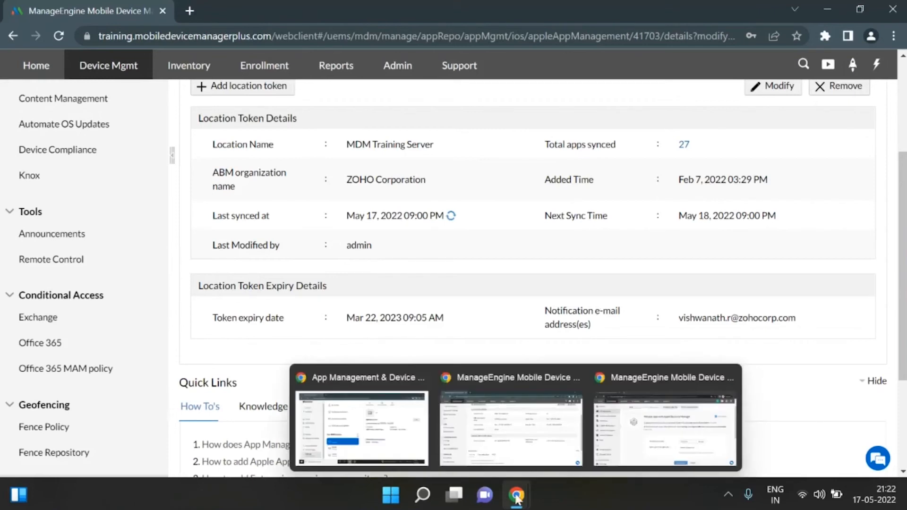
click(359, 415)
click(494, 345)
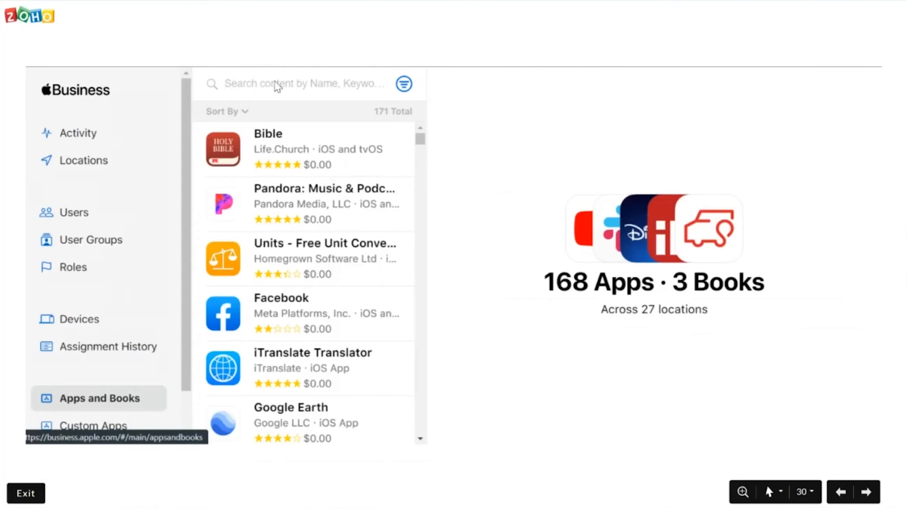
click(277, 86)
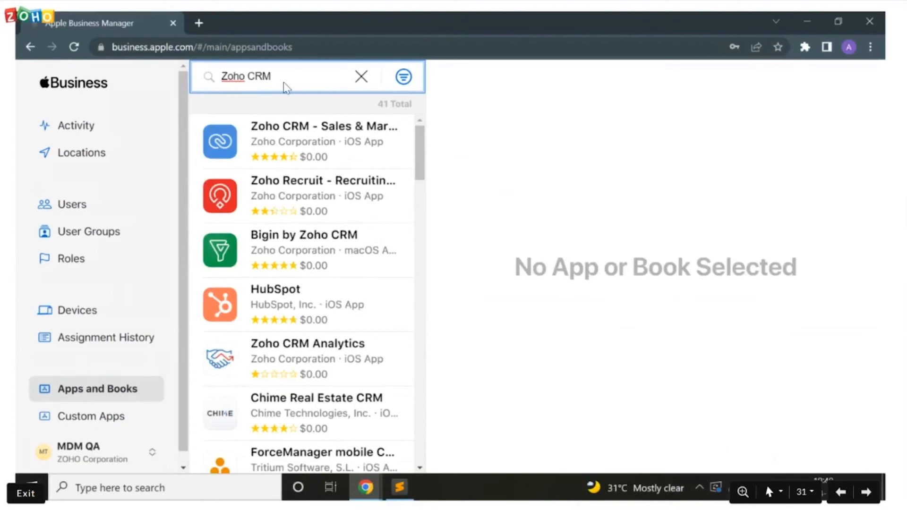
click(315, 141)
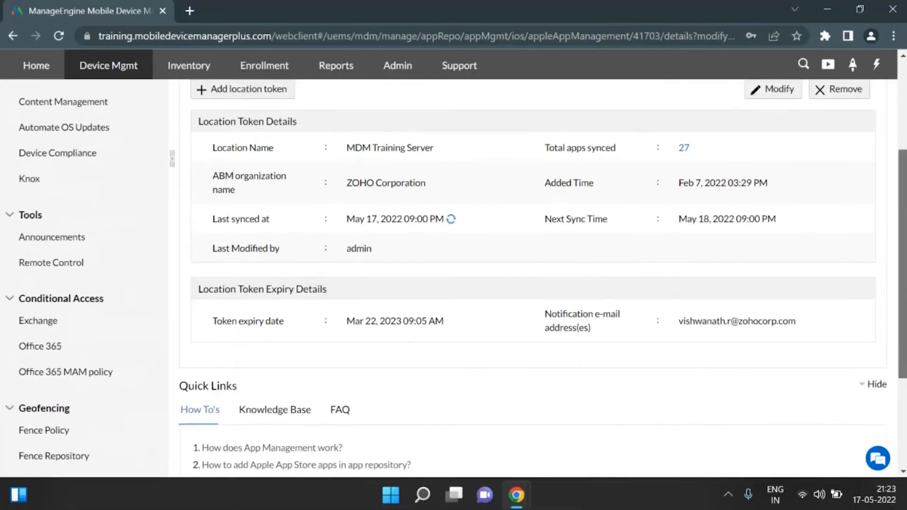
Step: Return to the App Repository's app list in the training server console, open Groups & Devices and dismiss the mail server warning
scroll(125, 234, up, 2)
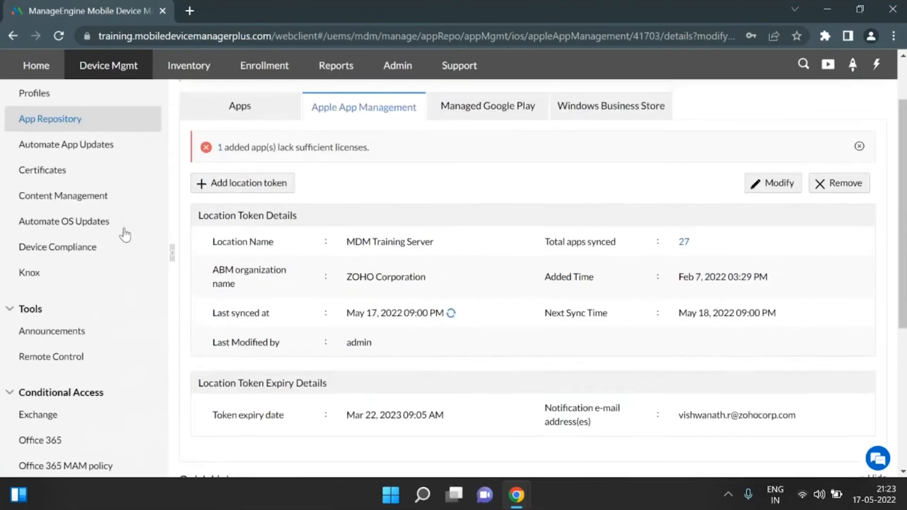
click(91, 125)
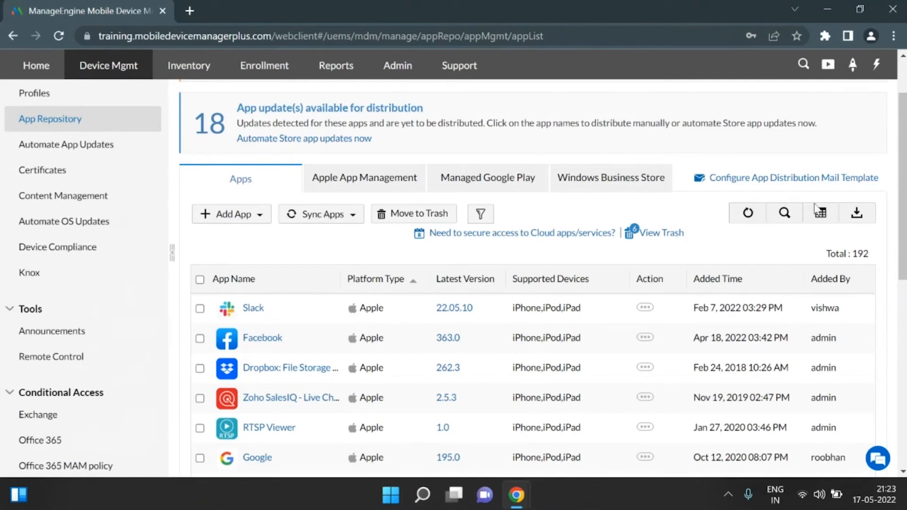
scroll(57, 163, up, 3)
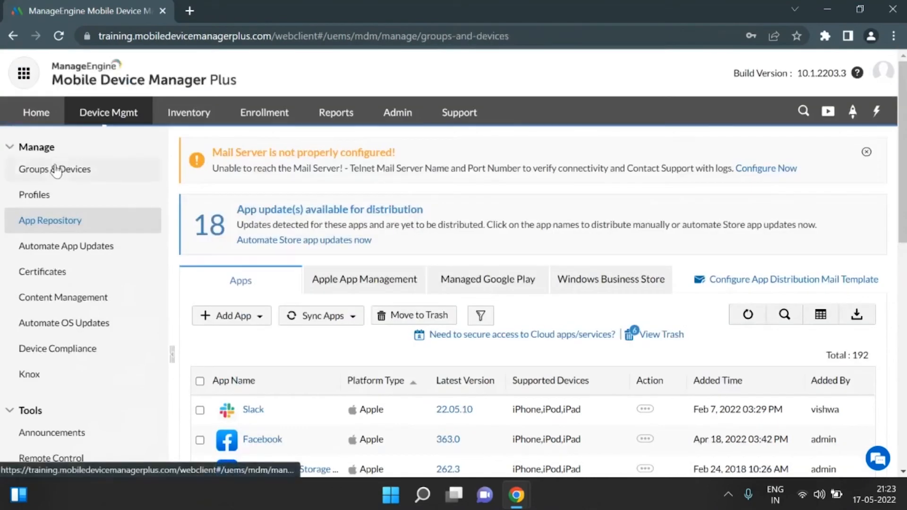
click(56, 170)
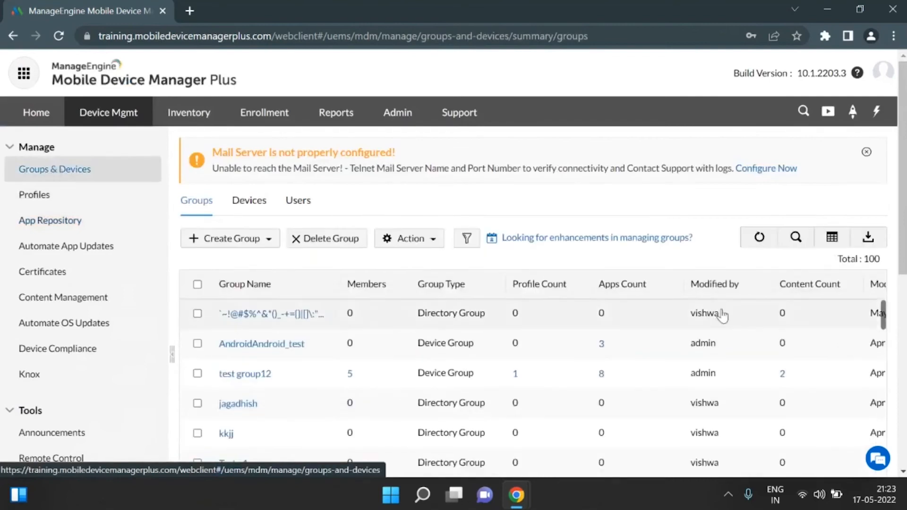
click(866, 151)
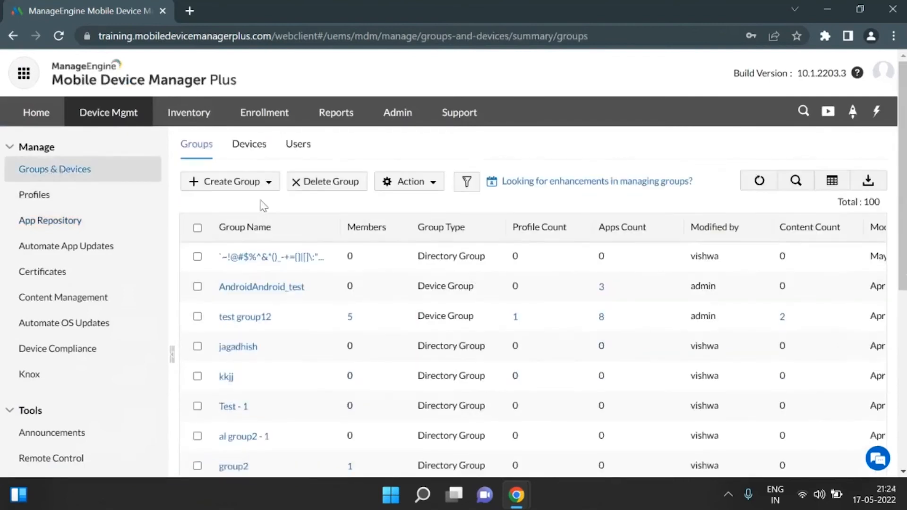
Step: Filter the managed devices by the Android platform and select the first admin_Nexus 6P device
click(259, 149)
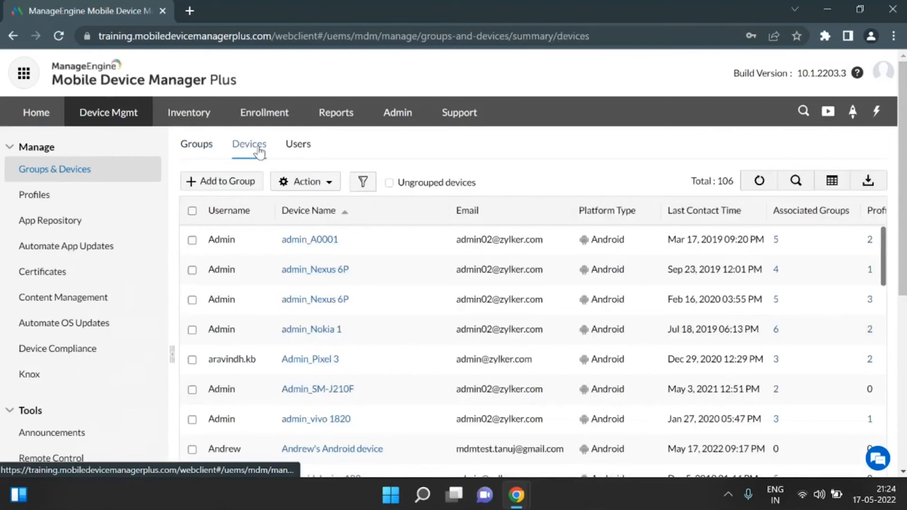
click(363, 182)
mouse_move(415, 230)
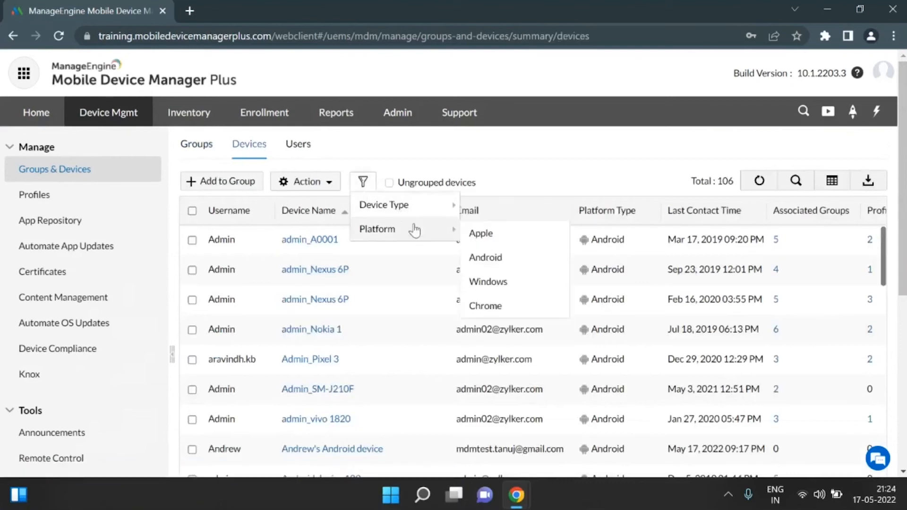
click(487, 257)
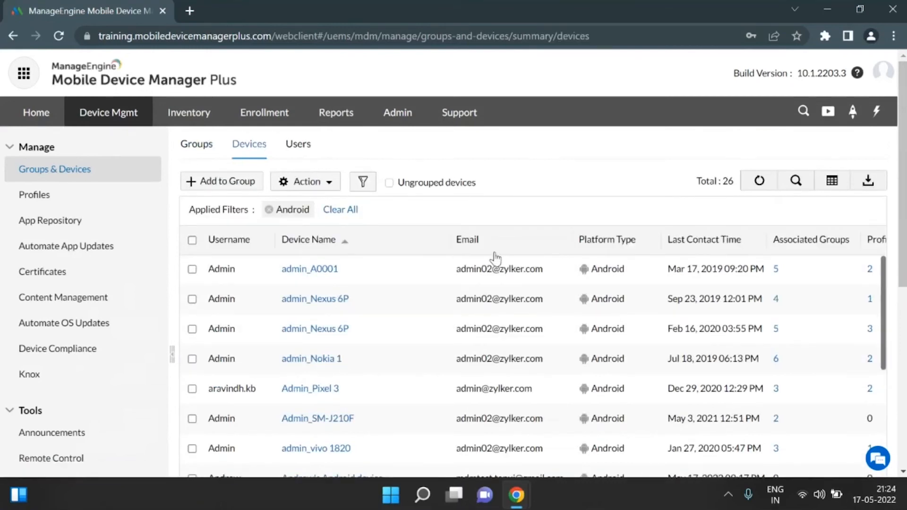
click(191, 300)
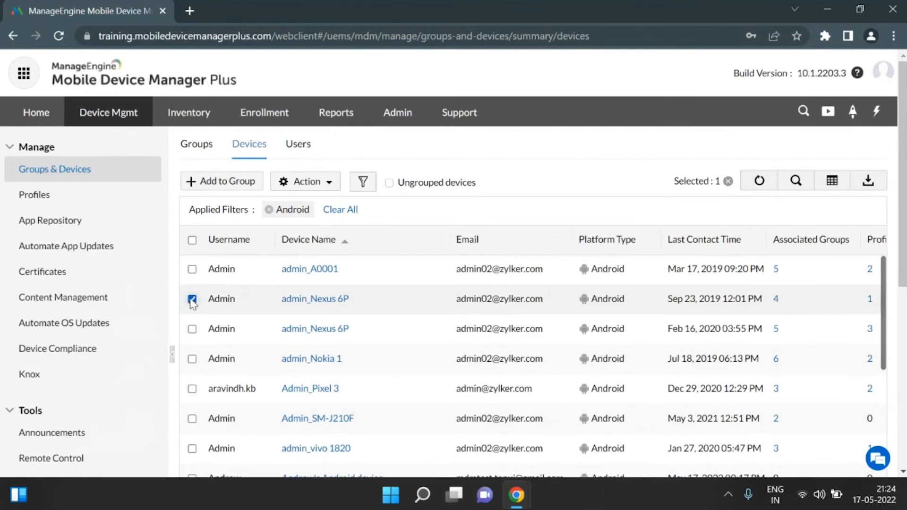
Step: Search for "mail" and distribute Gmail to the selected Android device with silent installation, notifying users by e-mail
click(326, 185)
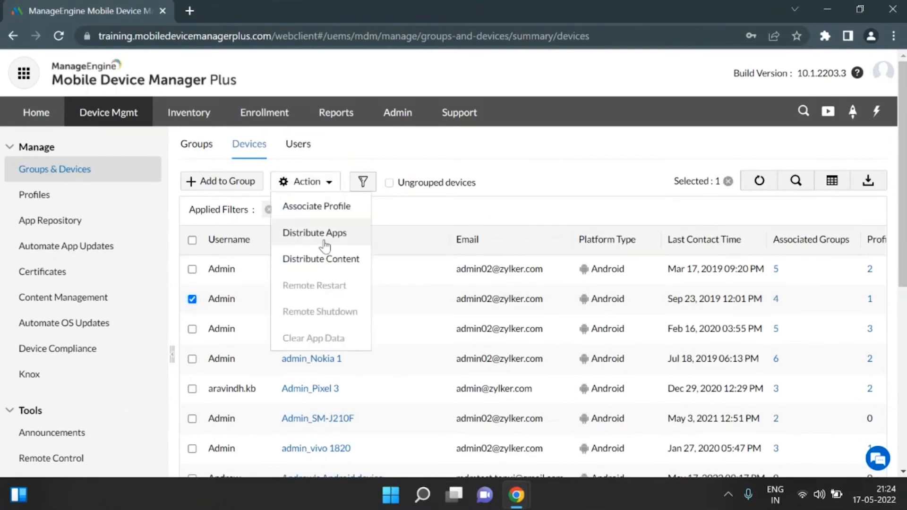
click(307, 233)
click(241, 127)
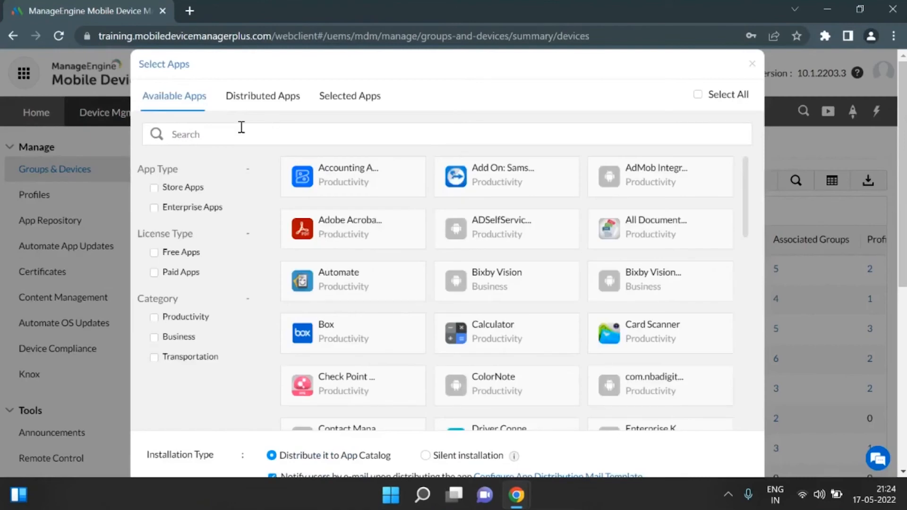
text(mail)
click(375, 177)
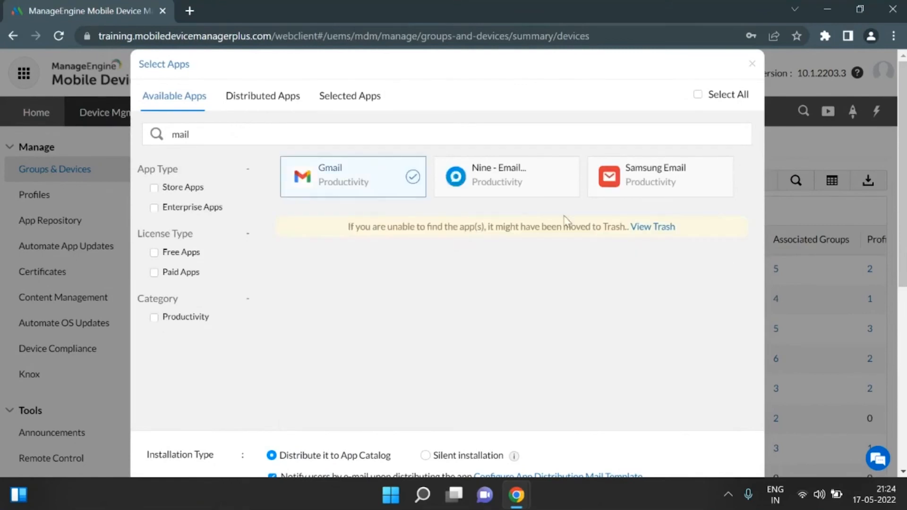
scroll(755, 273, down, 2)
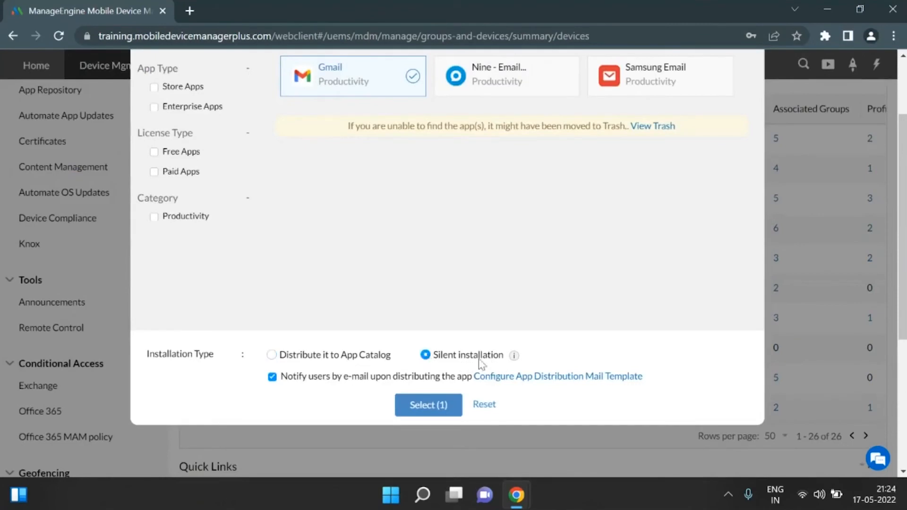
click(427, 407)
Step: Switch to the presentation and advance past the Buy Licenses slide to the Apple Business Manager (ABM) Step 1 and Step 2 slide
mouse_move(515, 498)
click(361, 427)
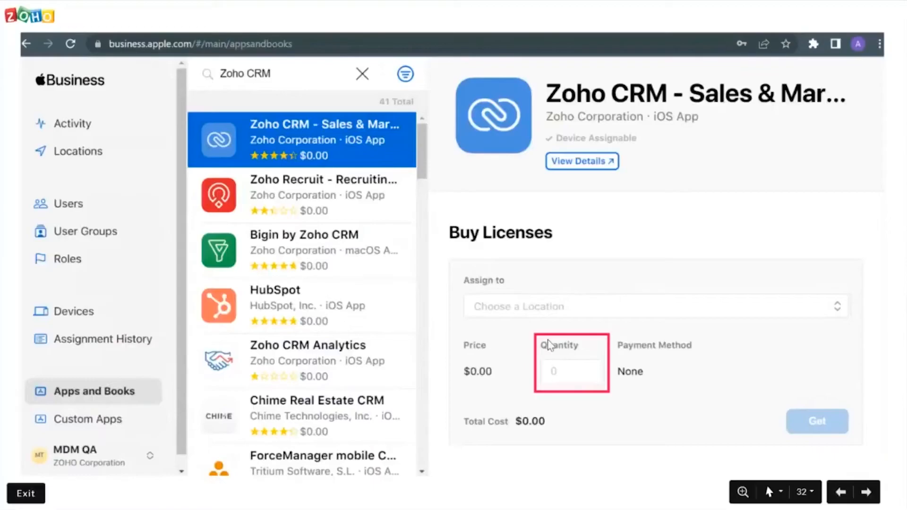
click(586, 345)
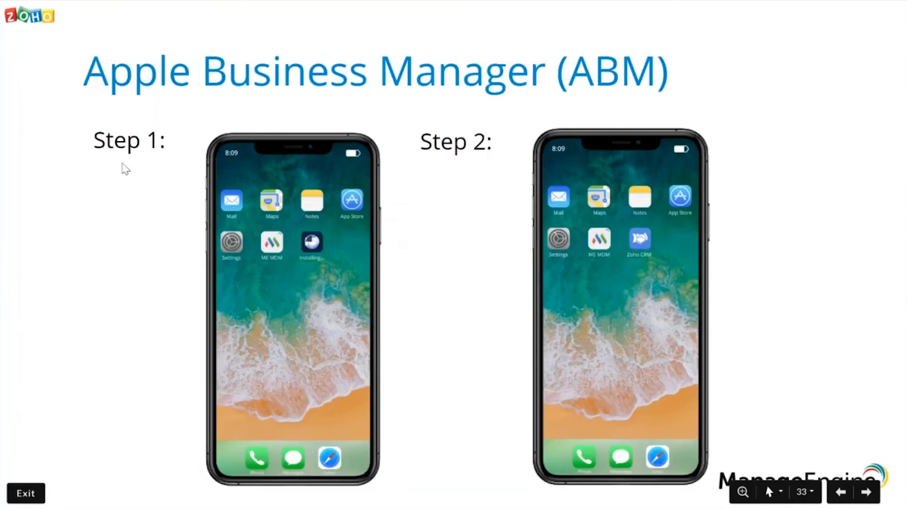
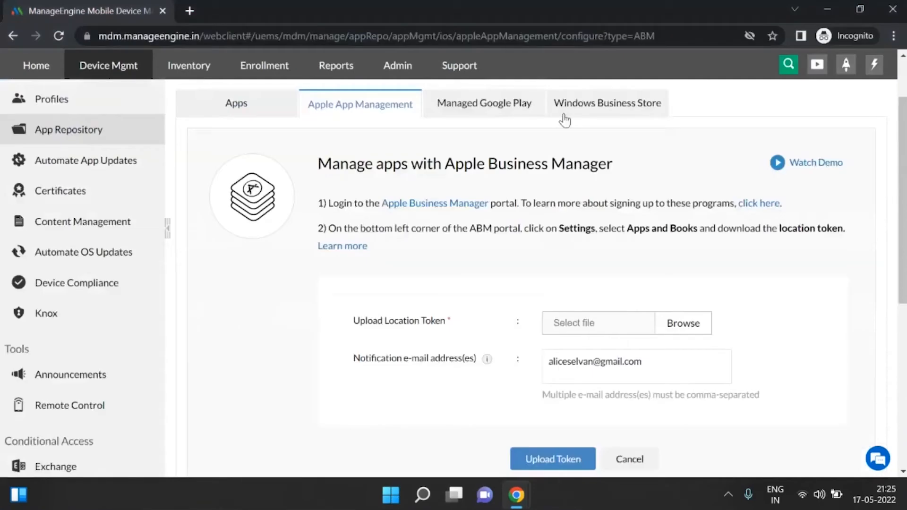
Step: Open the Managed Google Play configuration and choose to register without G Suite
click(488, 101)
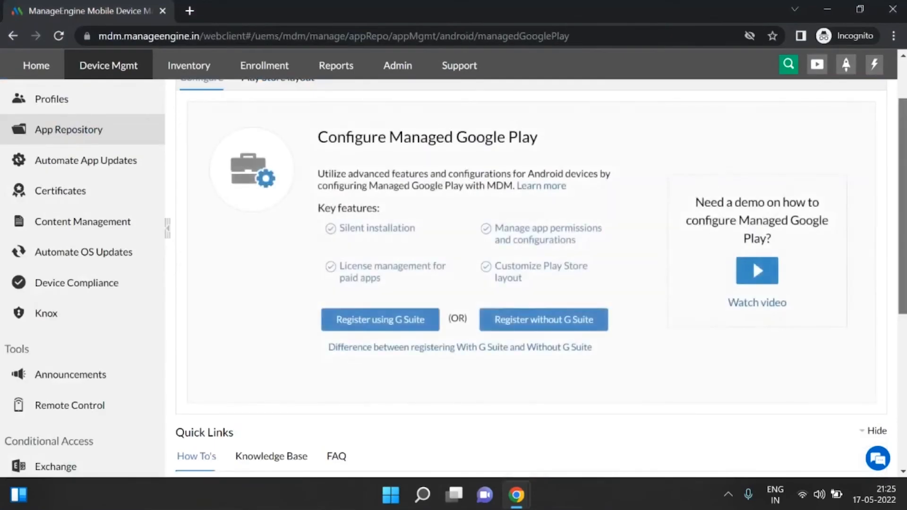
scroll(711, 181, up, 3)
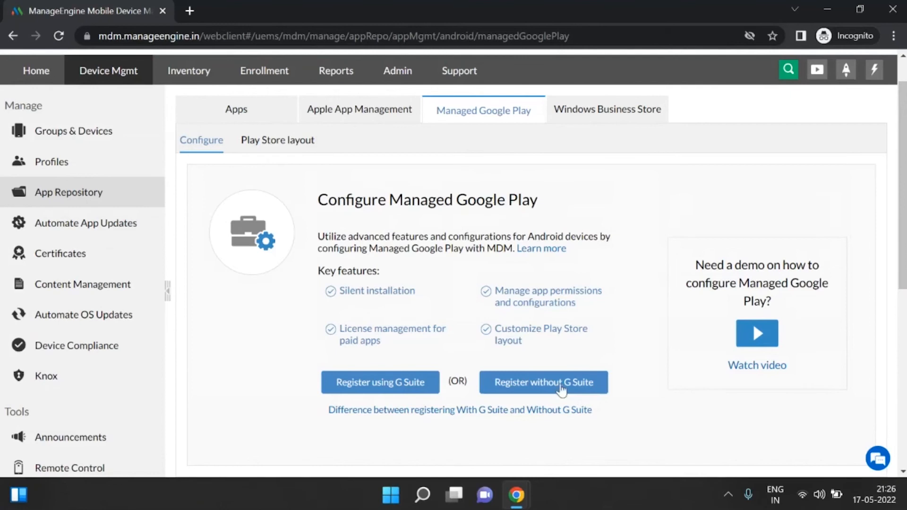
click(561, 388)
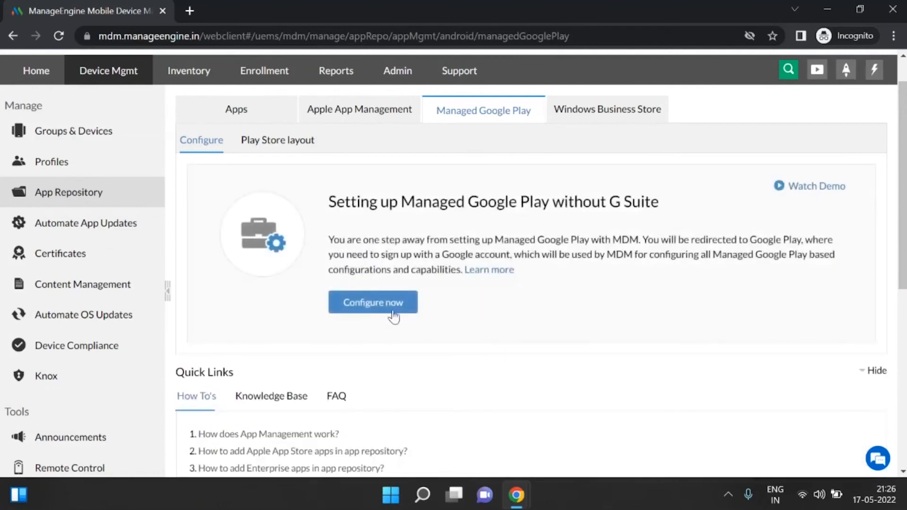
Step: Switch to the presentation and advance through the Managed Google Play sign-up slides, from Get started past the business name and contact details
mouse_move(515, 494)
click(371, 437)
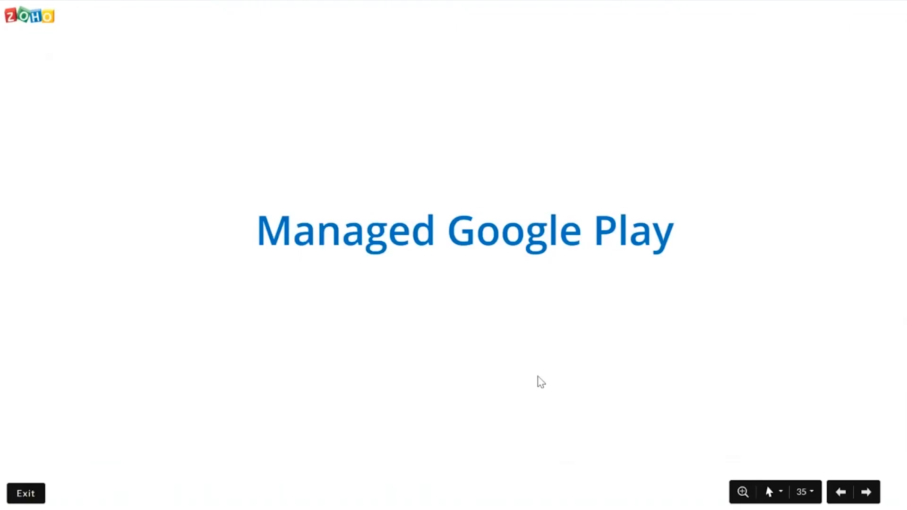
click(538, 375)
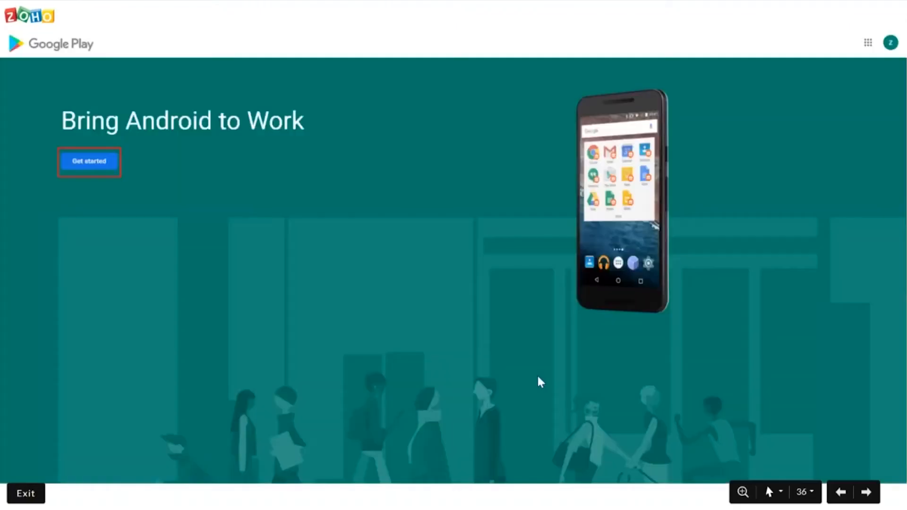
click(91, 171)
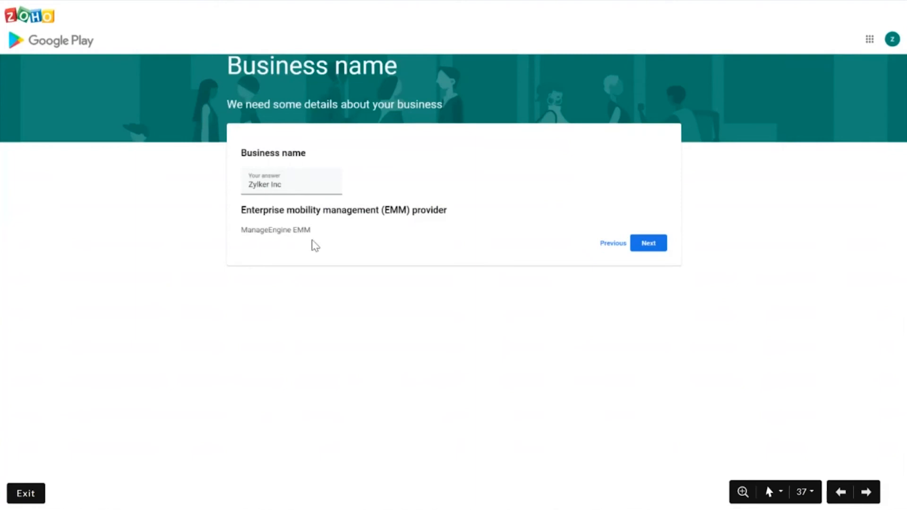
click(652, 243)
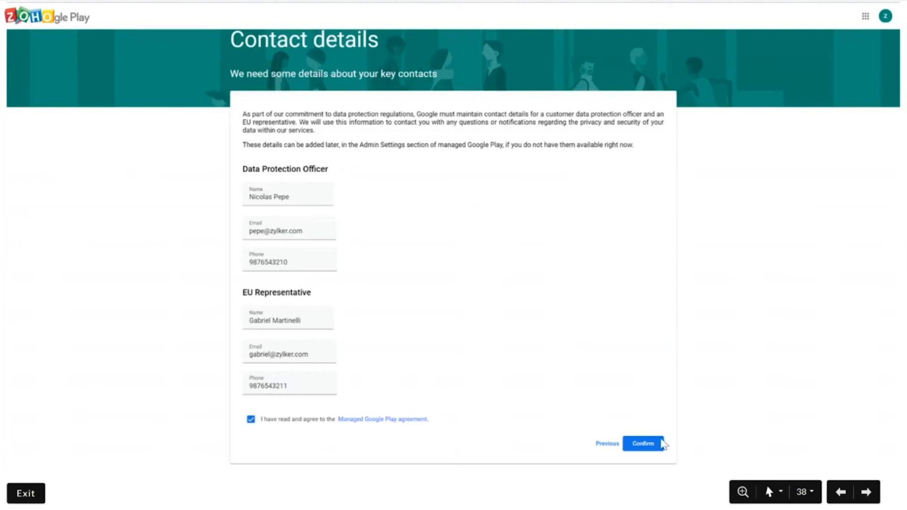
click(660, 443)
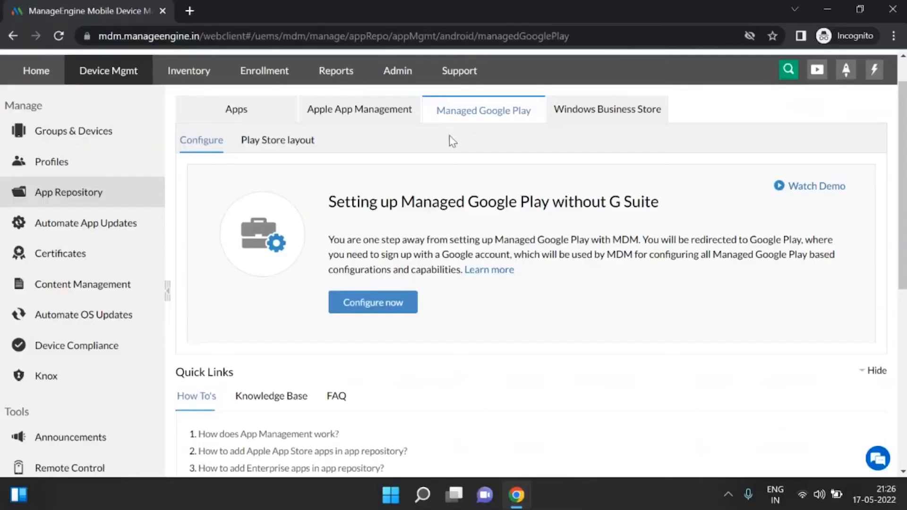
Step: Switch to the training server's Managed Google Play account details and start adding a Play Store app
mouse_move(520, 500)
click(522, 432)
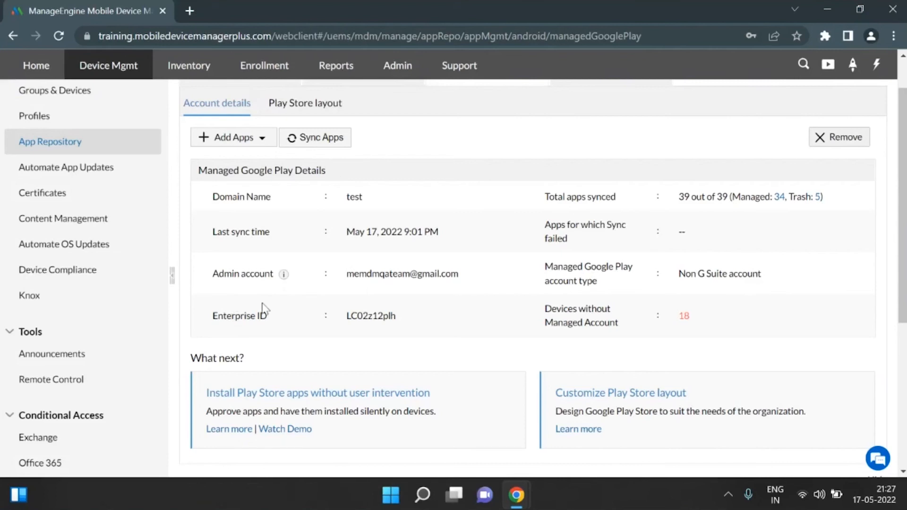
click(244, 141)
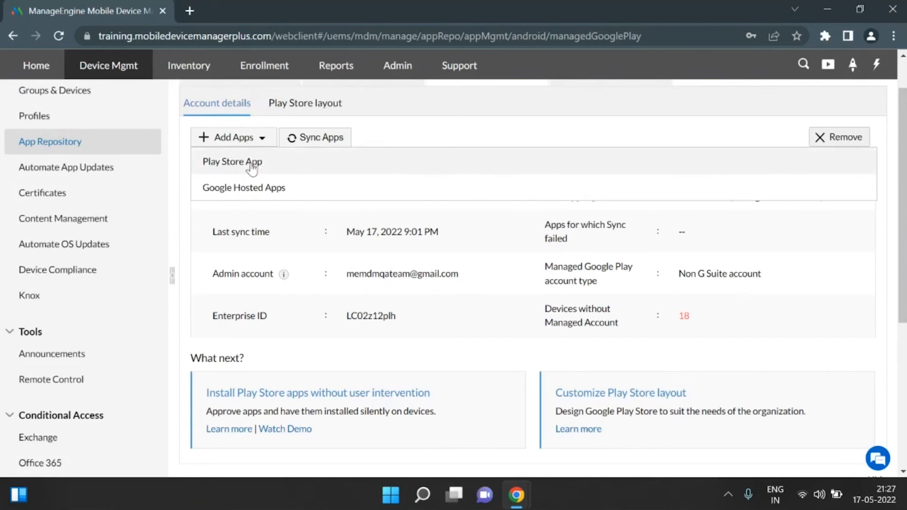
click(251, 163)
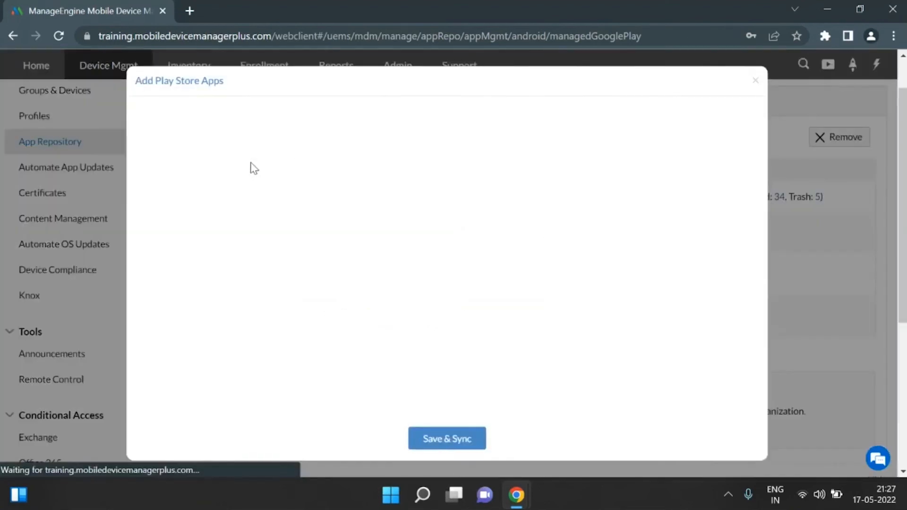
Step: Search Google Play for "Creator" and open the Zoho Creator - Business Process Automation app
click(355, 127)
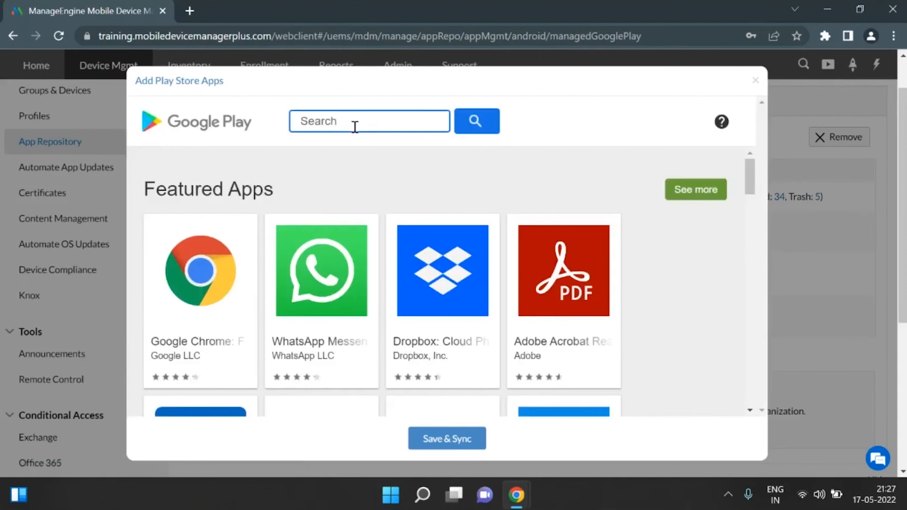
text(Creator)
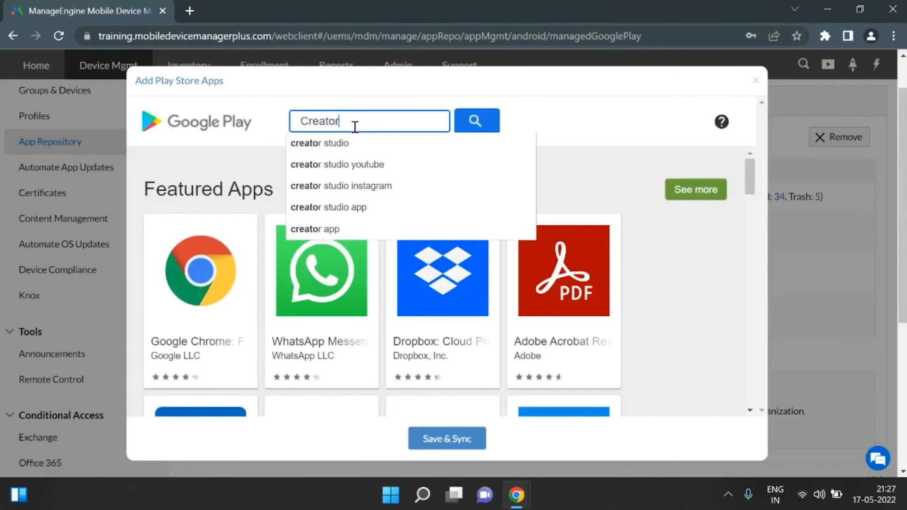
key(Return)
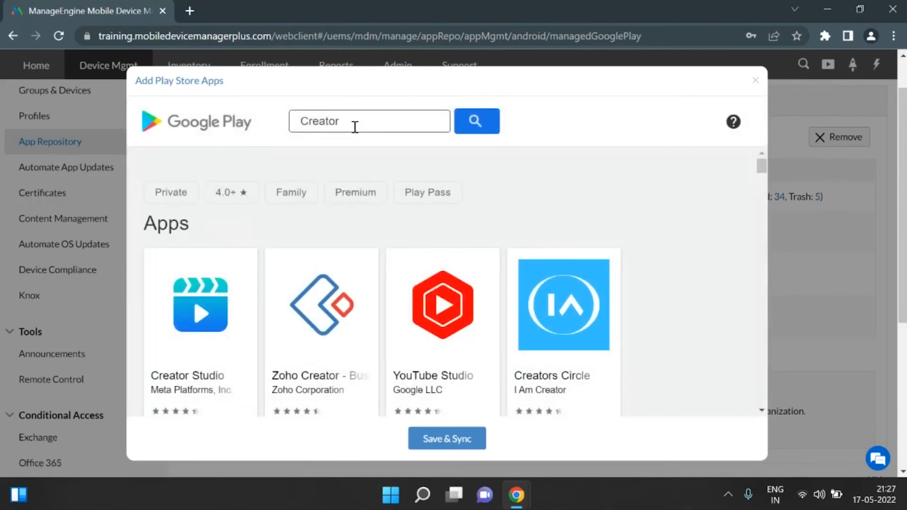
click(322, 307)
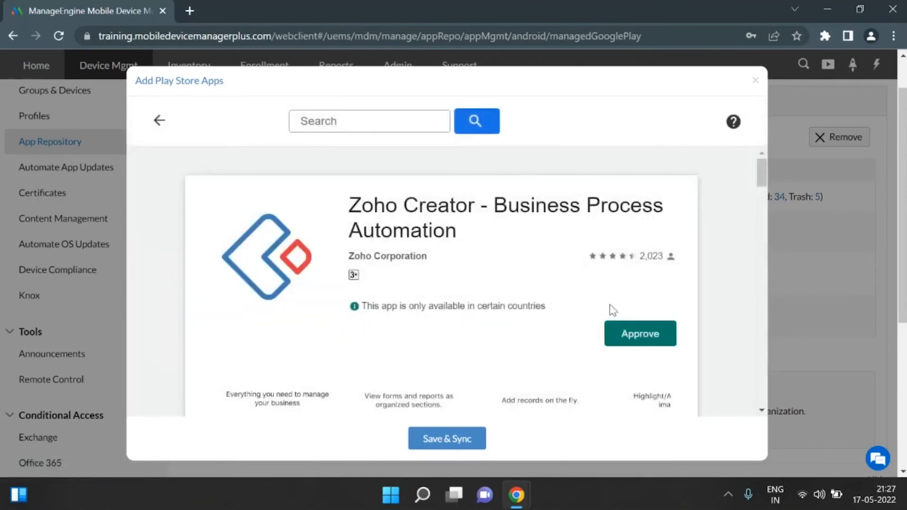
Step: Start approving Zoho Creator, review the full list of permissions it requests, and accept them
click(639, 333)
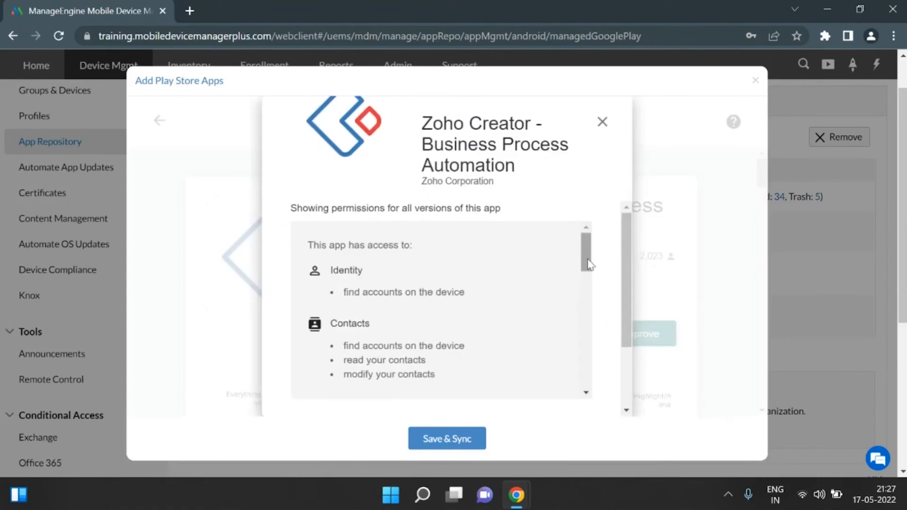
drag(588, 265, 589, 390)
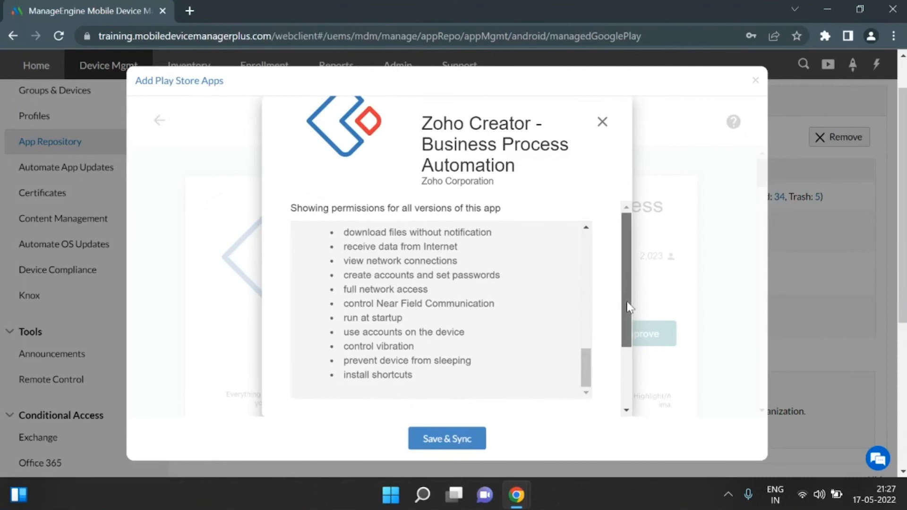
drag(585, 366, 582, 228)
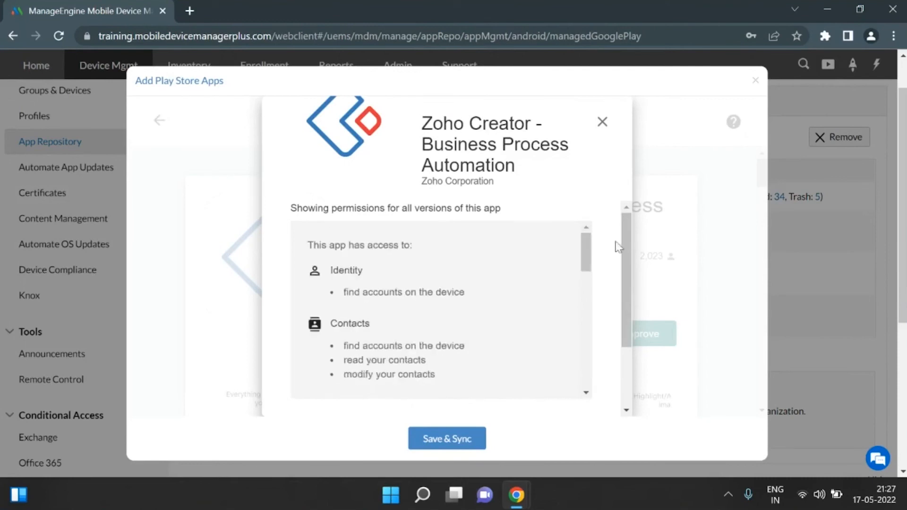
drag(632, 250, 621, 333)
click(556, 383)
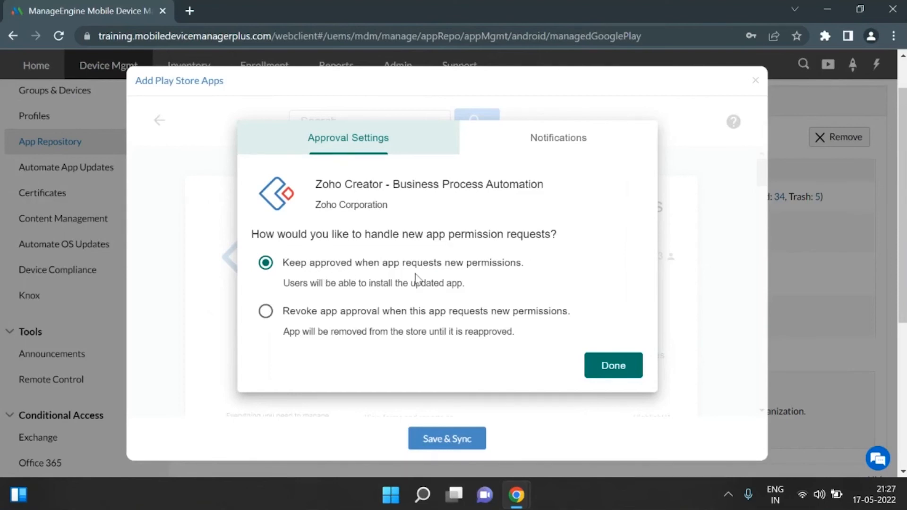
Step: Finish the approval with the app kept approved when it requests new permissions, then save and sync the Play Store apps
click(266, 314)
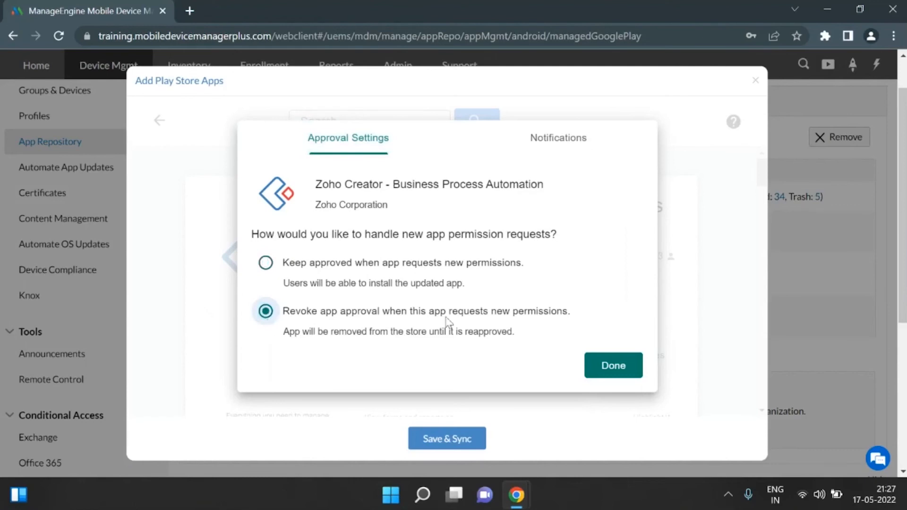
click(265, 263)
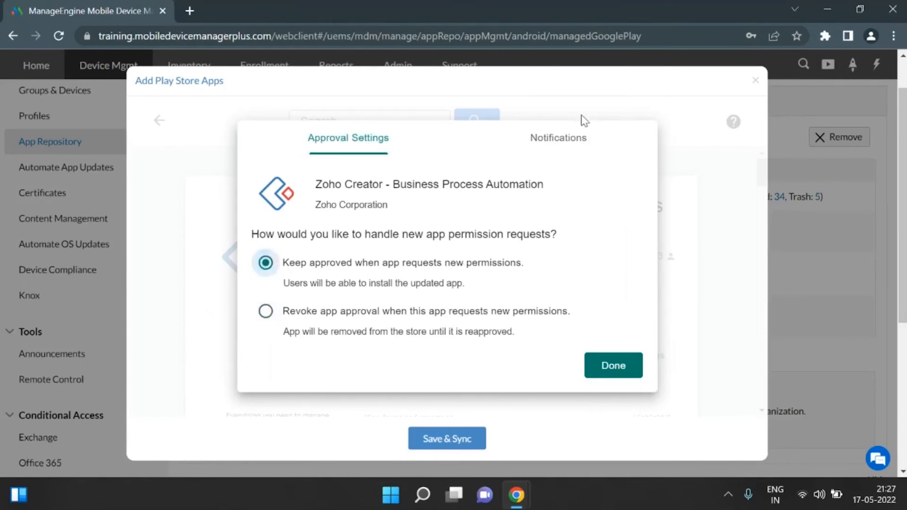
click(567, 133)
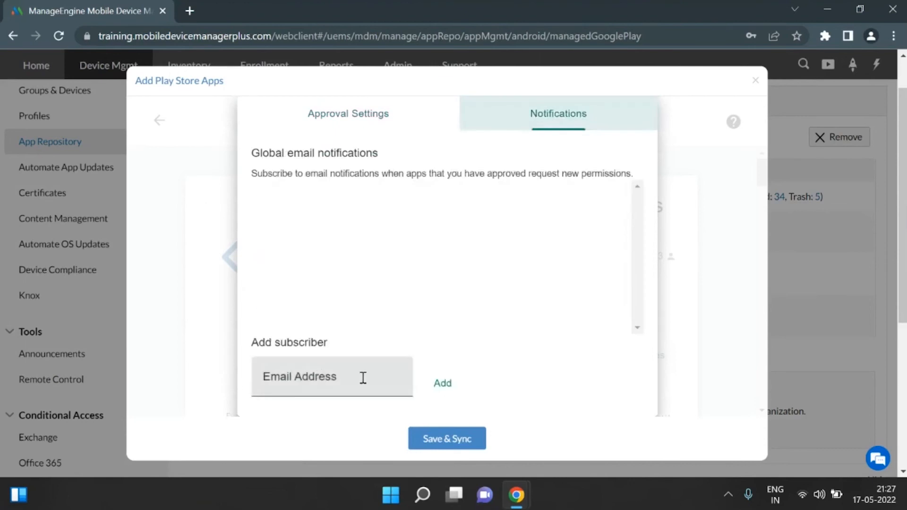
click(343, 123)
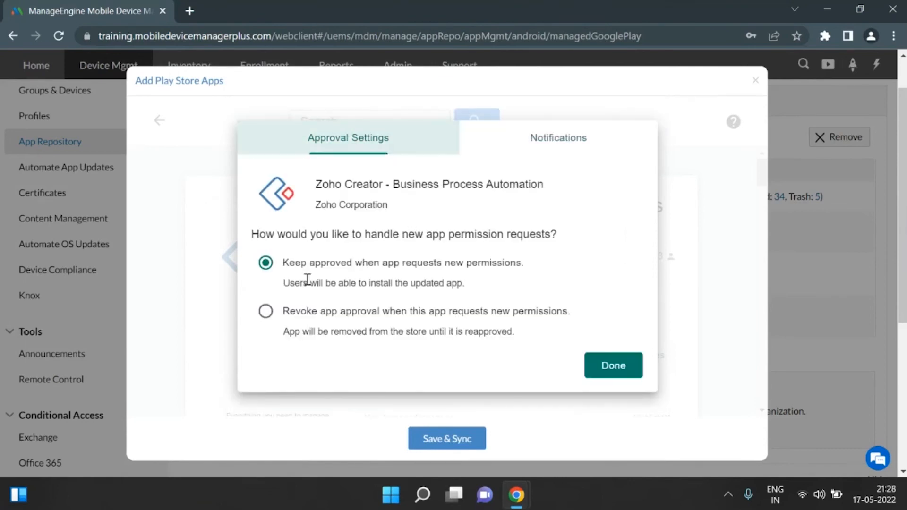
click(624, 366)
click(456, 439)
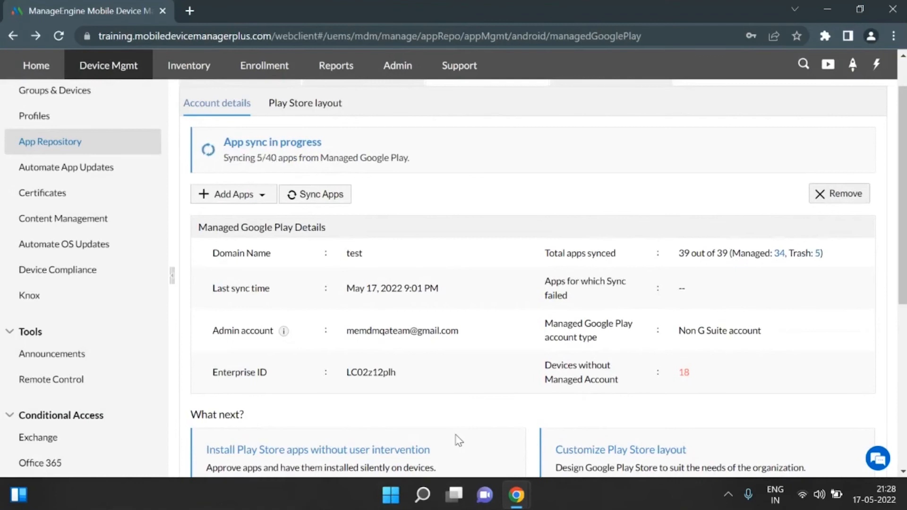
Step: Search the App Repository for "Creator" and open the Zoho Creator Android app's details
scroll(453, 279, up, 2)
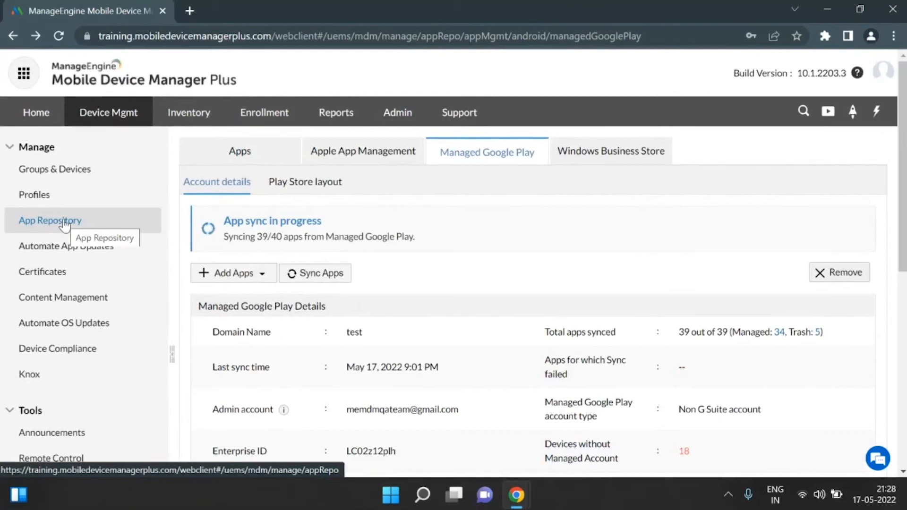
click(65, 225)
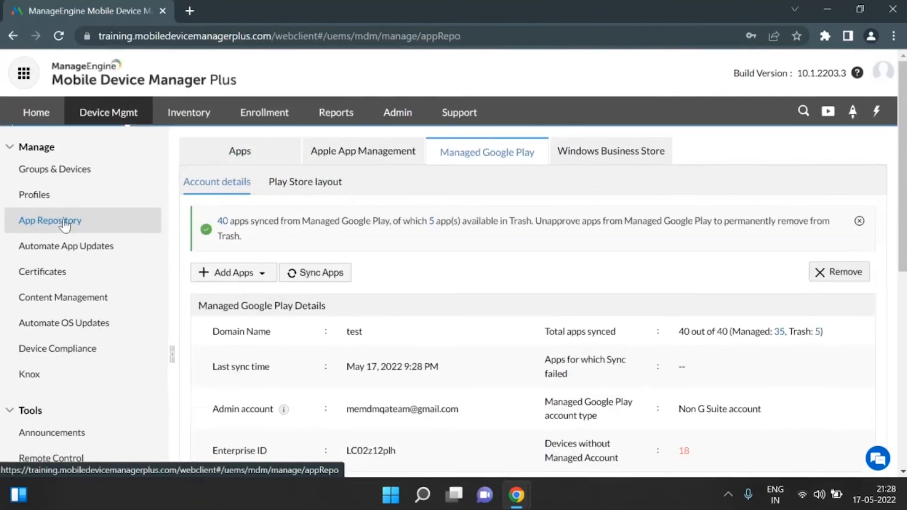
scroll(65, 225, down, 2)
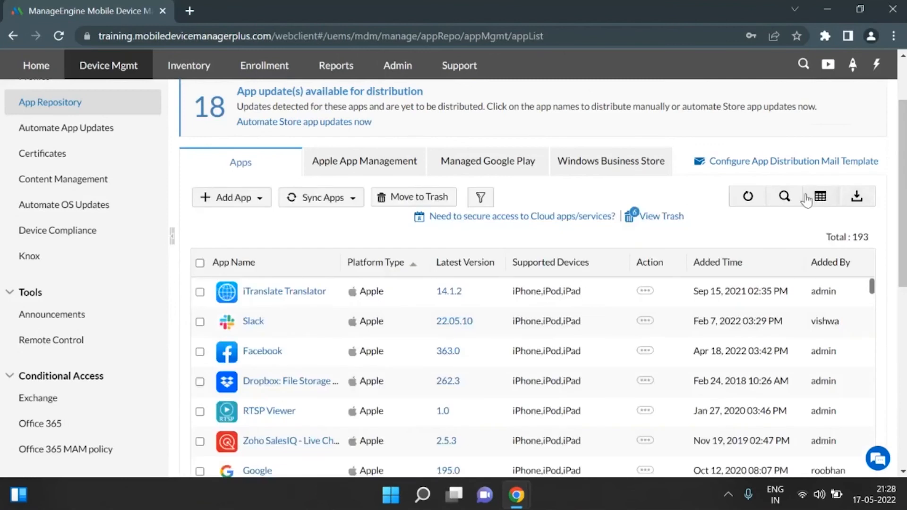
click(785, 196)
text(Creator)
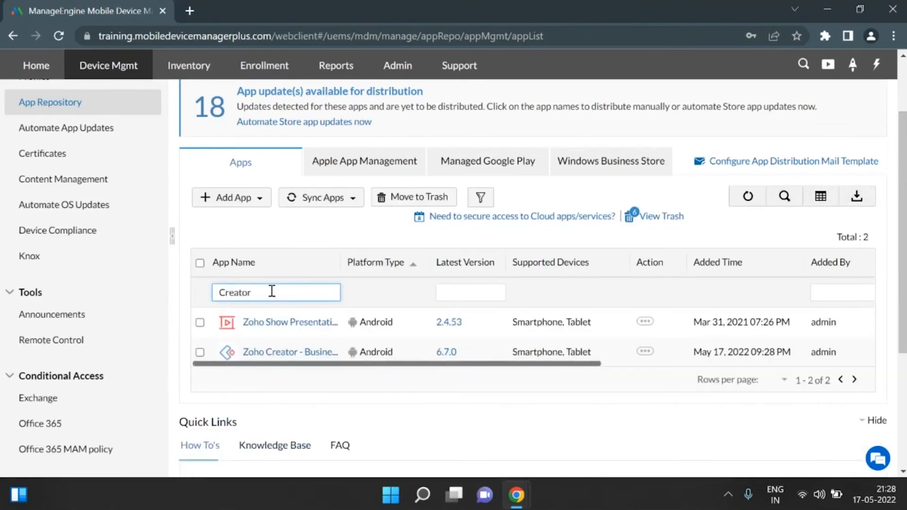
click(282, 353)
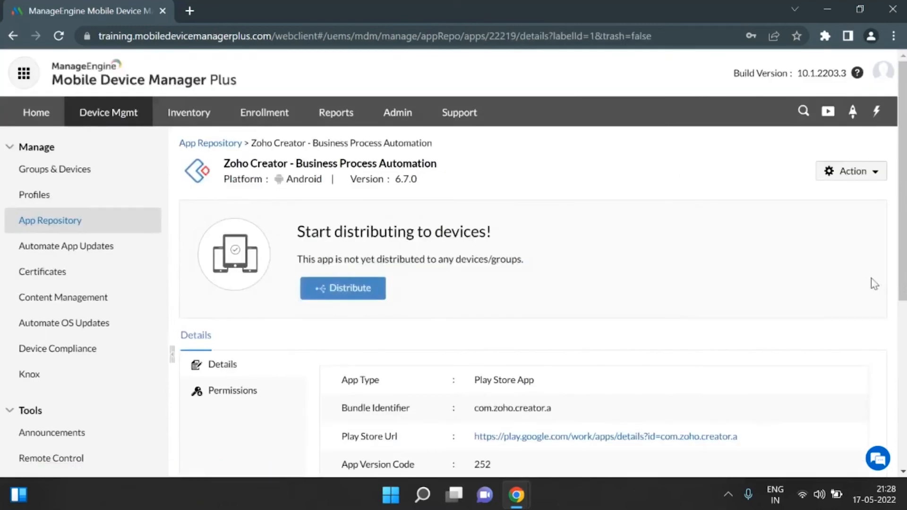
Step: Set Zoho Creator's app permissions to Allow for Camera and Deny for Contacts and Location, and save them
scroll(222, 304, down, 2)
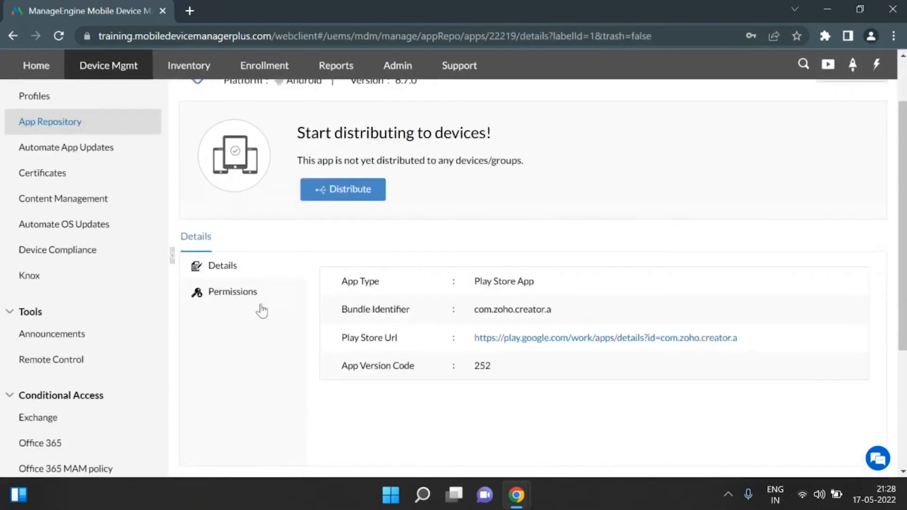
click(222, 301)
scroll(222, 302, down, 1)
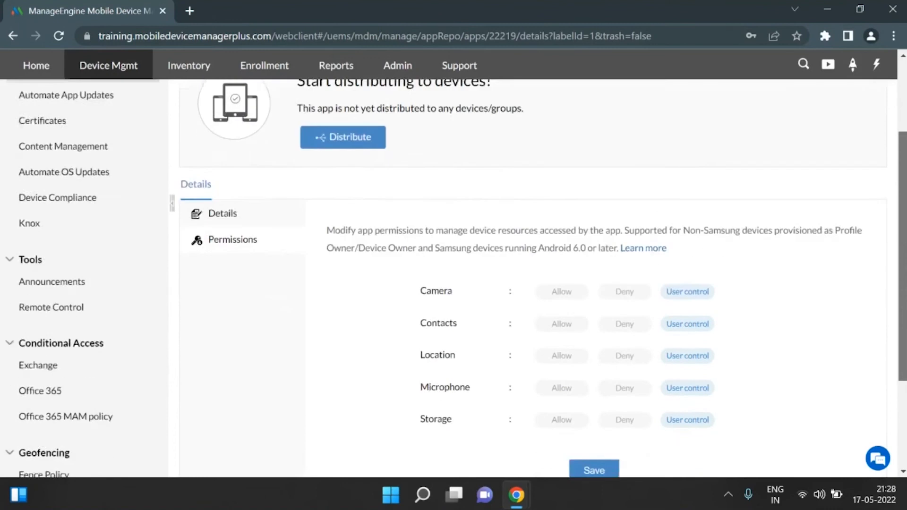
scroll(454, 279, down, 1)
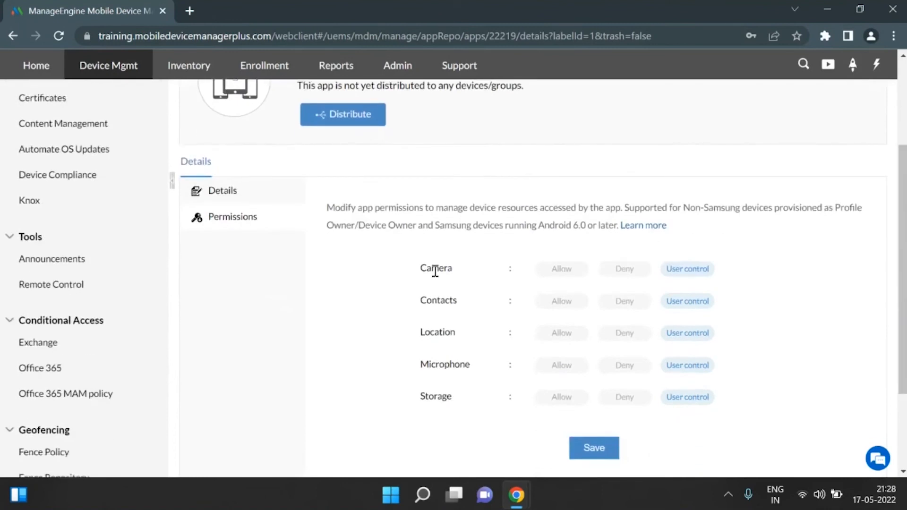
click(565, 277)
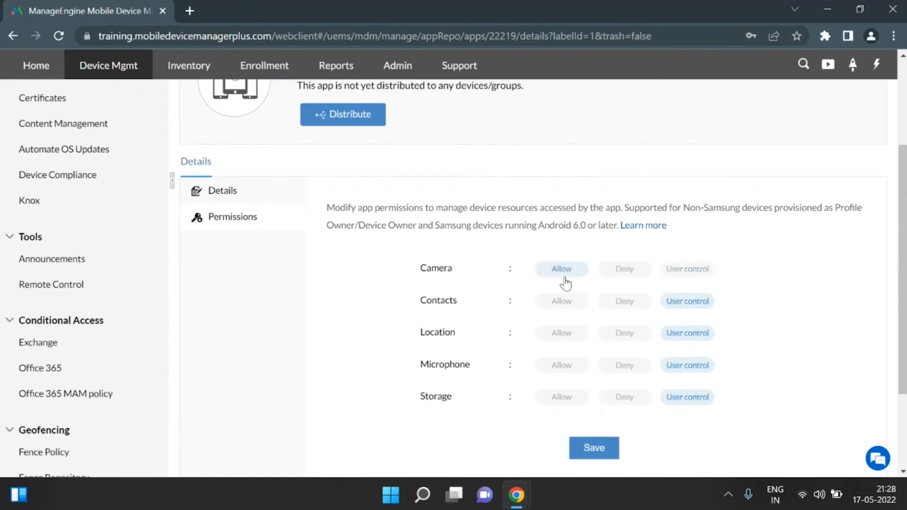
click(622, 302)
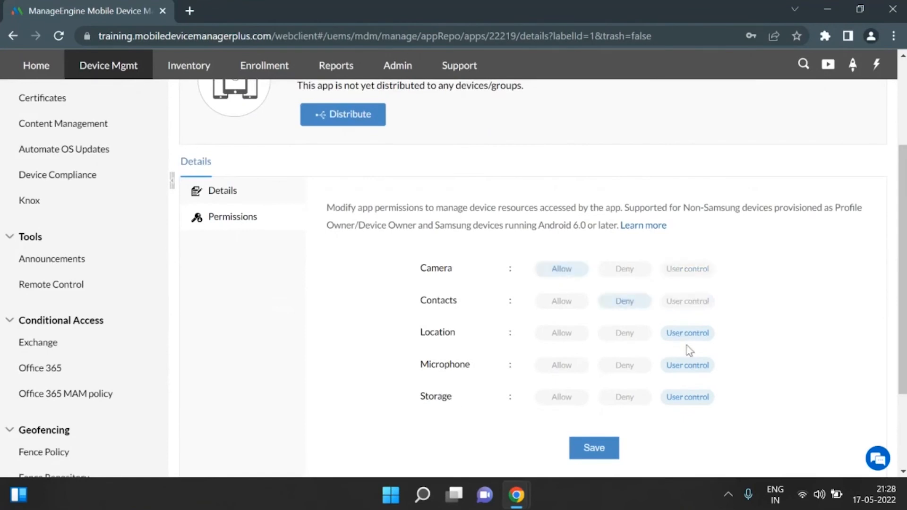
click(631, 337)
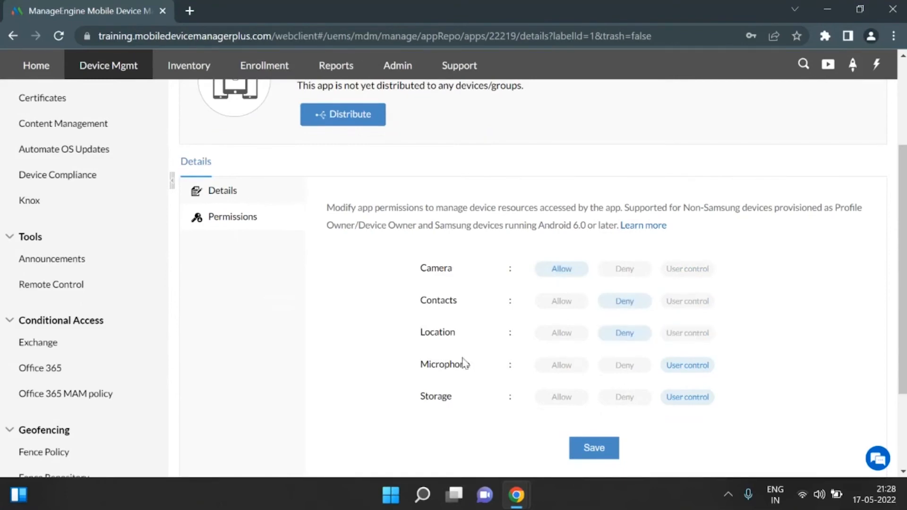
scroll(597, 352, down, 1)
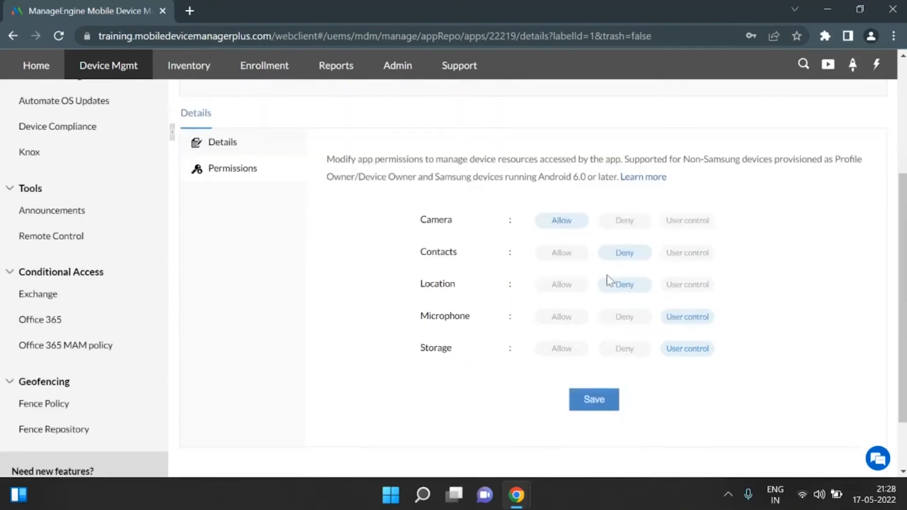
click(594, 399)
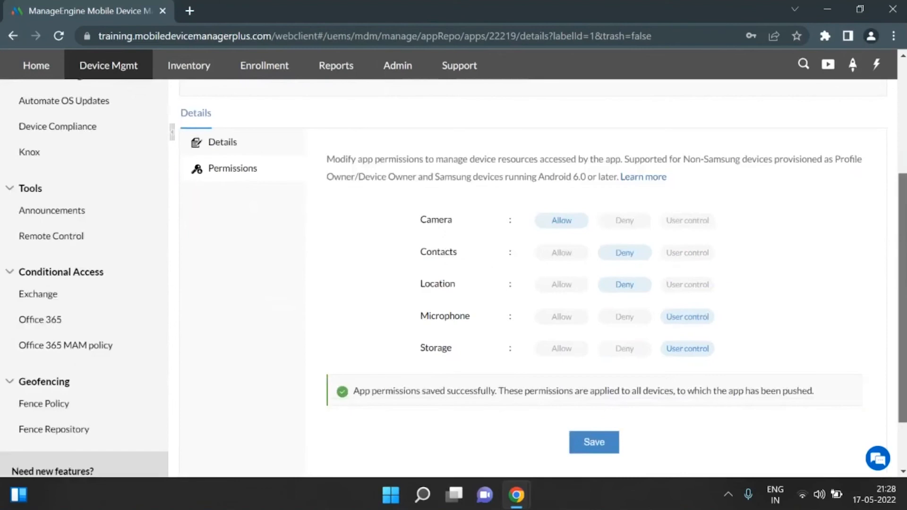
Step: Distribute Zoho Creator to the admin_A0001 device, found by searching the devices for "admin"
scroll(903, 229, up, 2)
scroll(903, 229, up, 2)
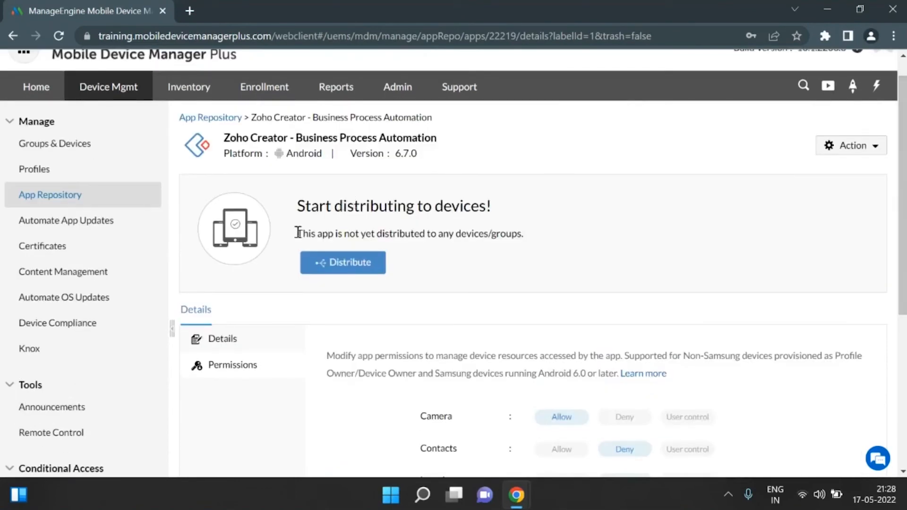
click(355, 269)
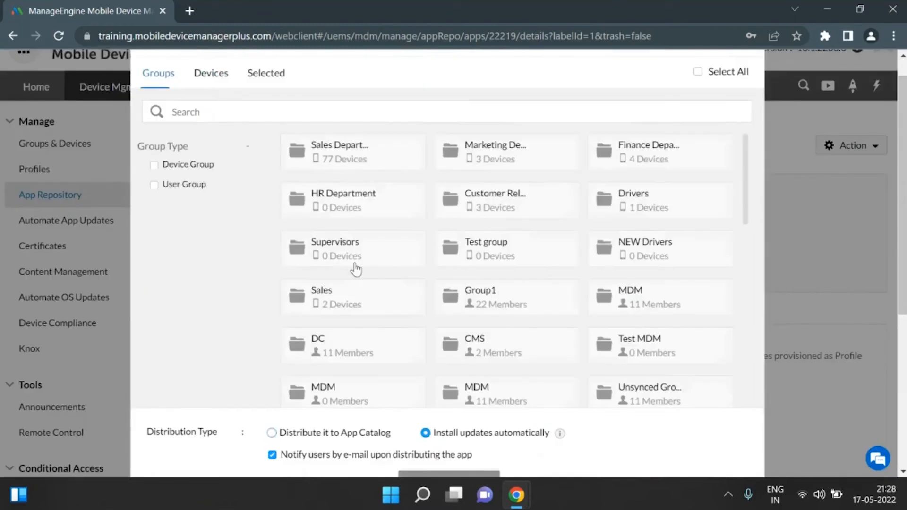
click(203, 77)
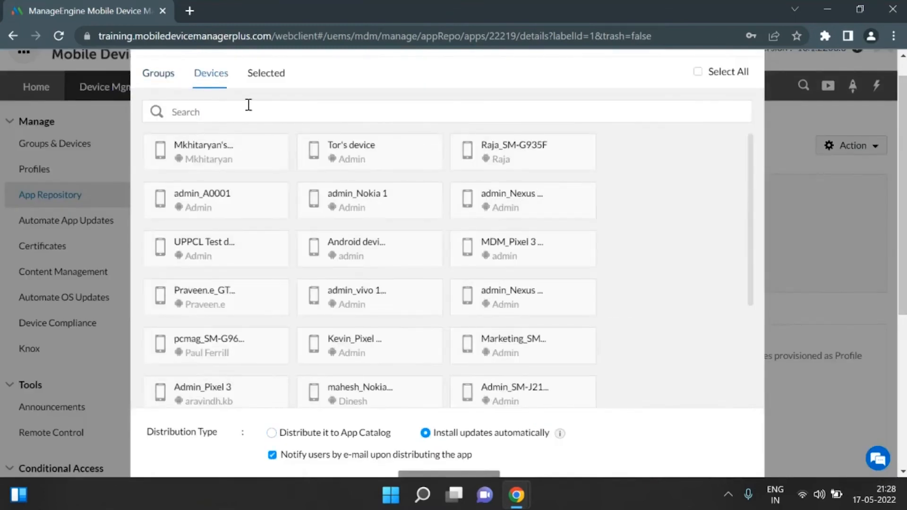
text(admin)
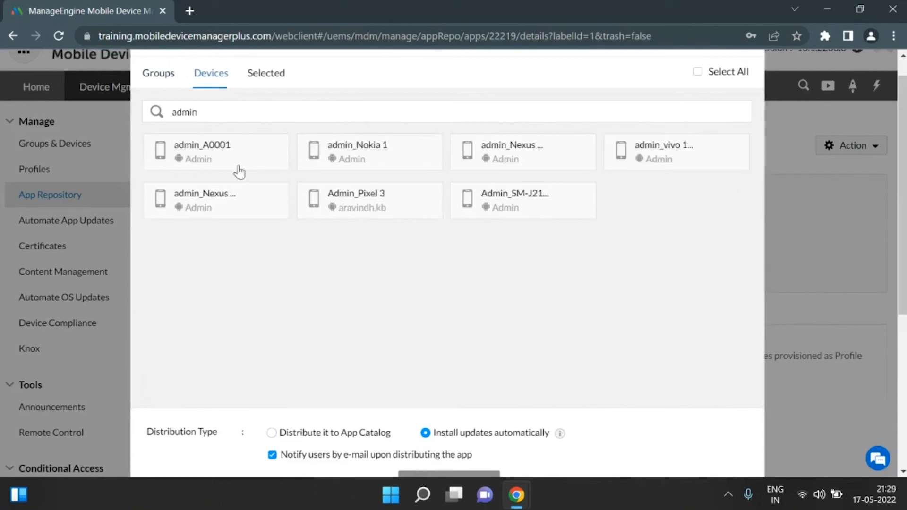
click(227, 174)
scroll(202, 362, down, 2)
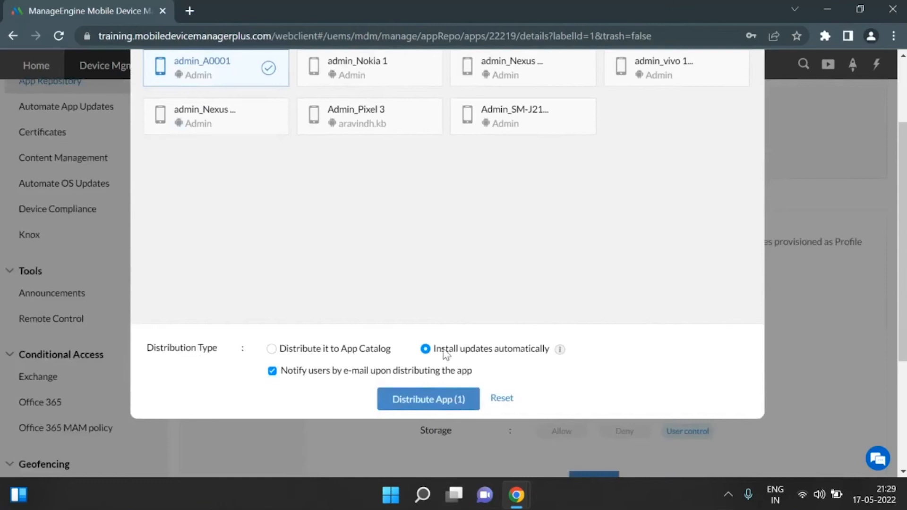
click(439, 400)
Step: Switch to the presentation and advance to the "On the device" slide with Steps #4 to #6
mouse_move(525, 485)
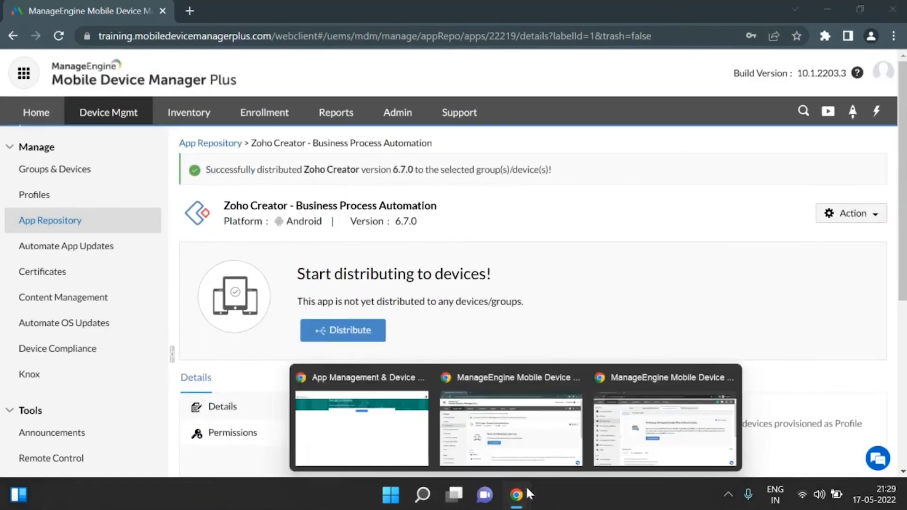
click(348, 415)
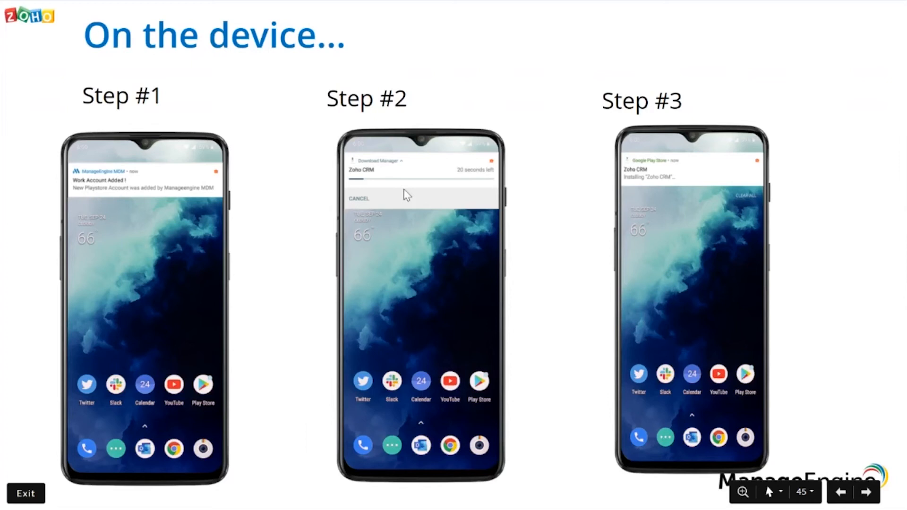
key(Right)
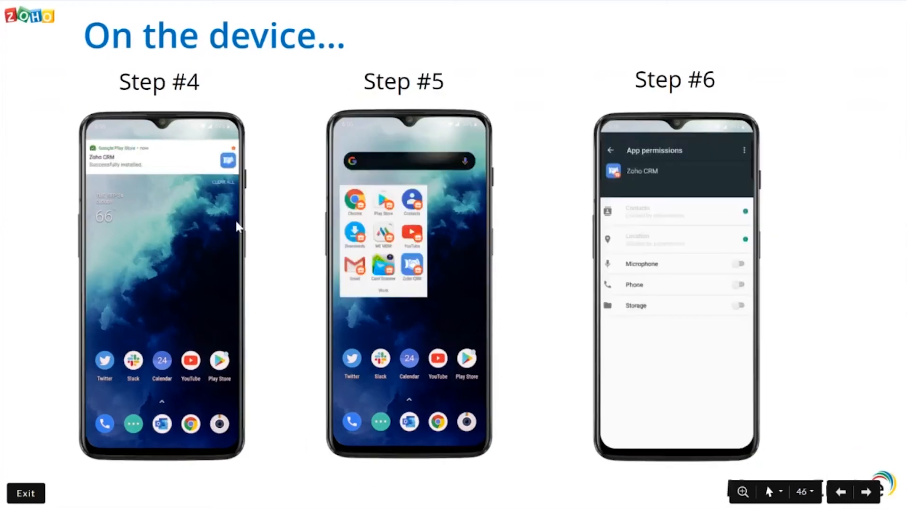
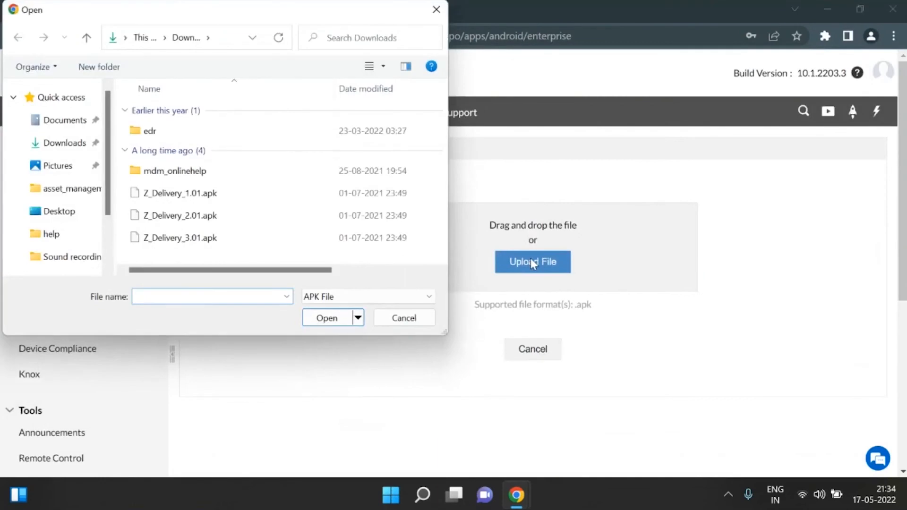
Step: Upload Z_Delivery_1.01.apk as an Android enterprise app, keeping the Productivity category and Smartphone, Tablet as supported devices
click(218, 193)
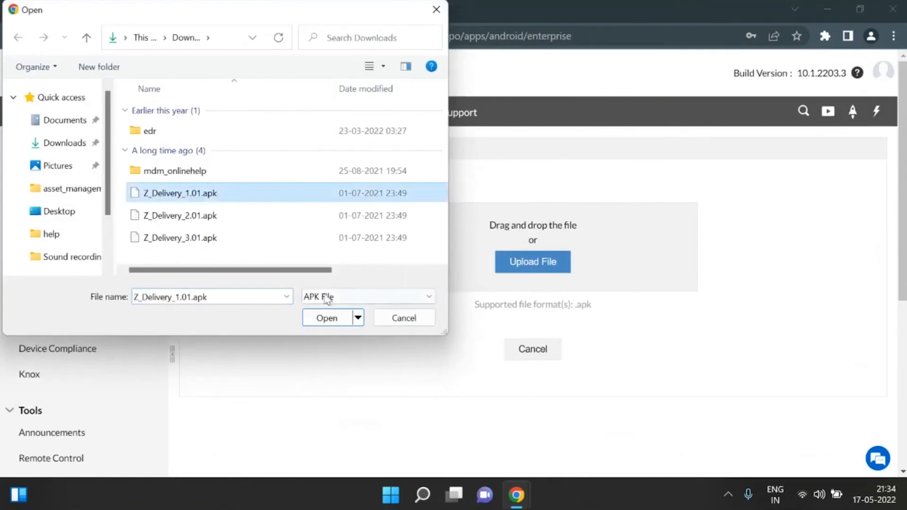
click(327, 318)
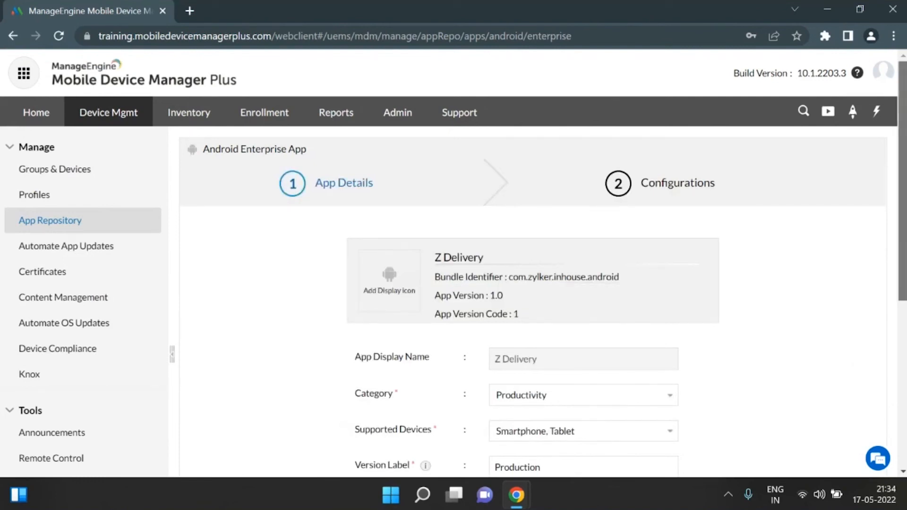
scroll(460, 361, down, 2)
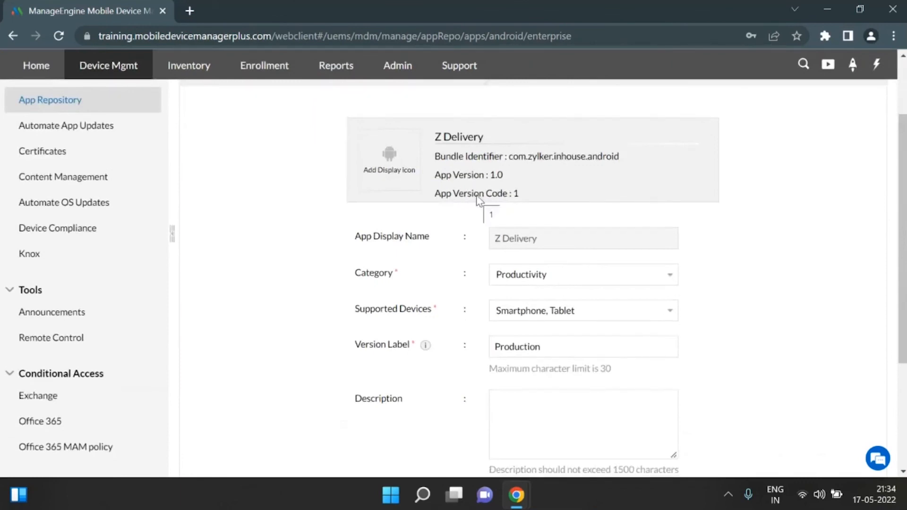
click(565, 274)
click(565, 272)
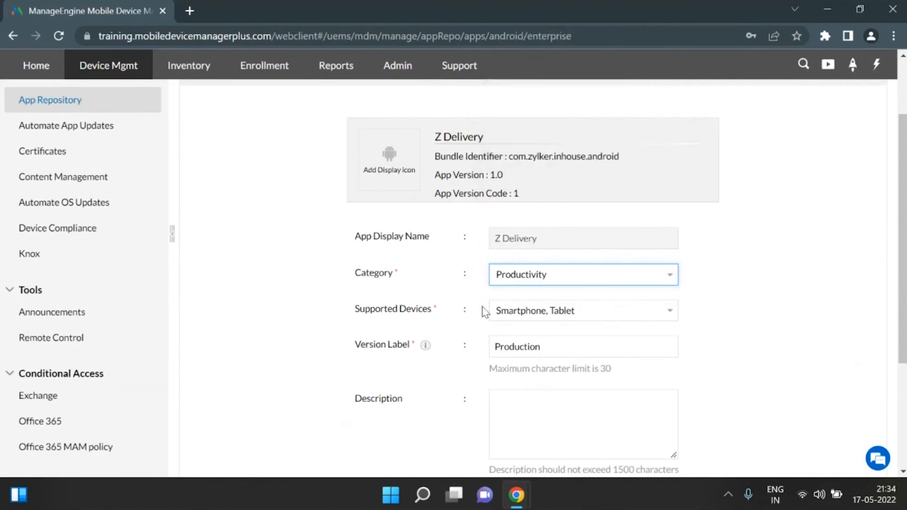
click(519, 312)
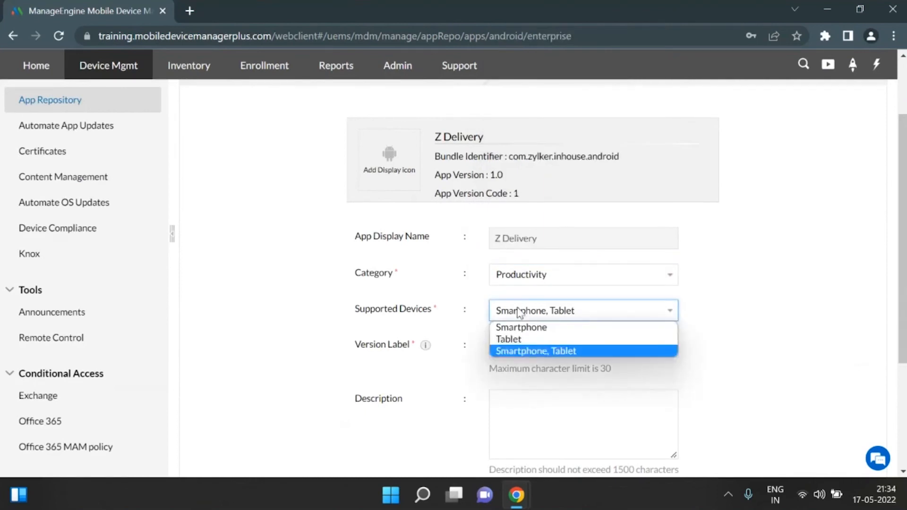
click(519, 312)
scroll(519, 312, down, 1)
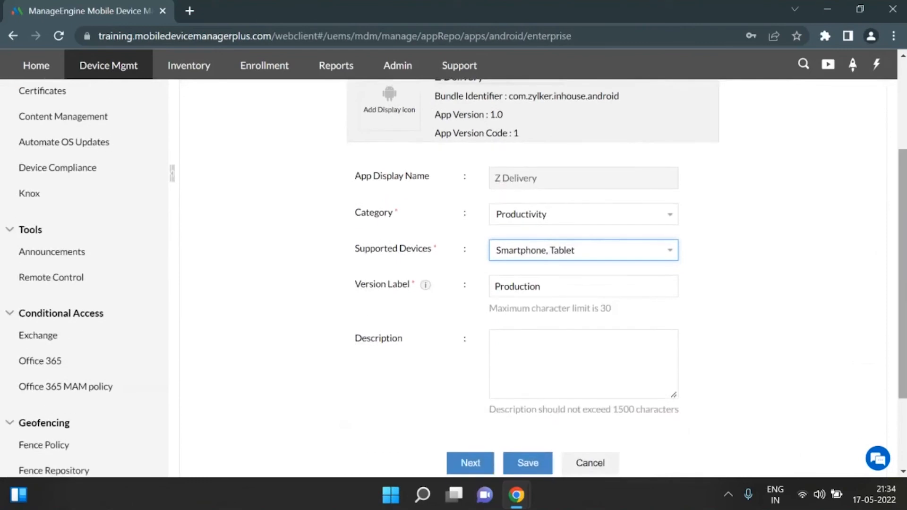
Step: Keep Production as Z Delivery's version label and continue to the app configurations
click(581, 285)
double_click(580, 286)
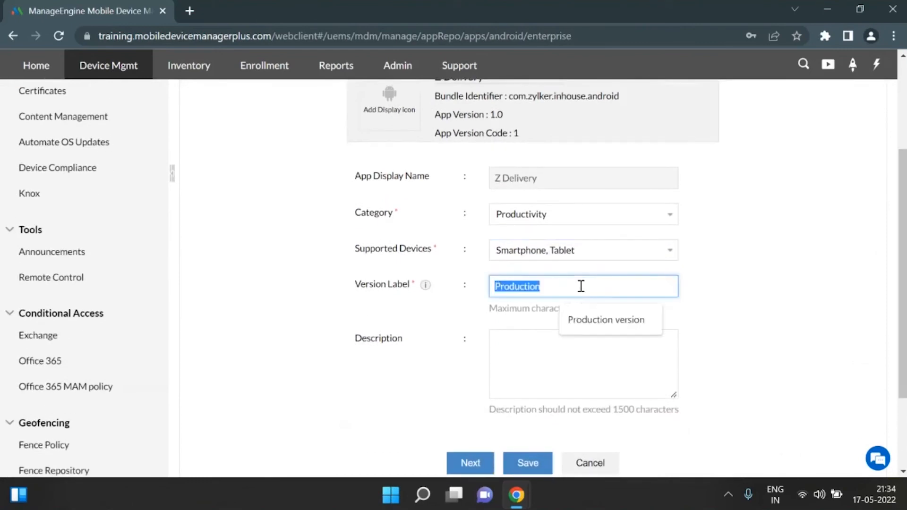
click(399, 298)
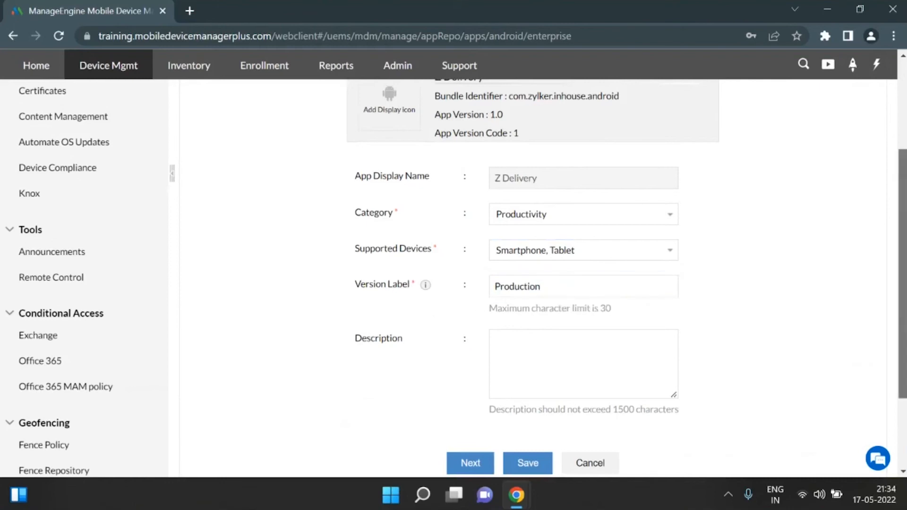
scroll(902, 274, down, 1)
click(469, 436)
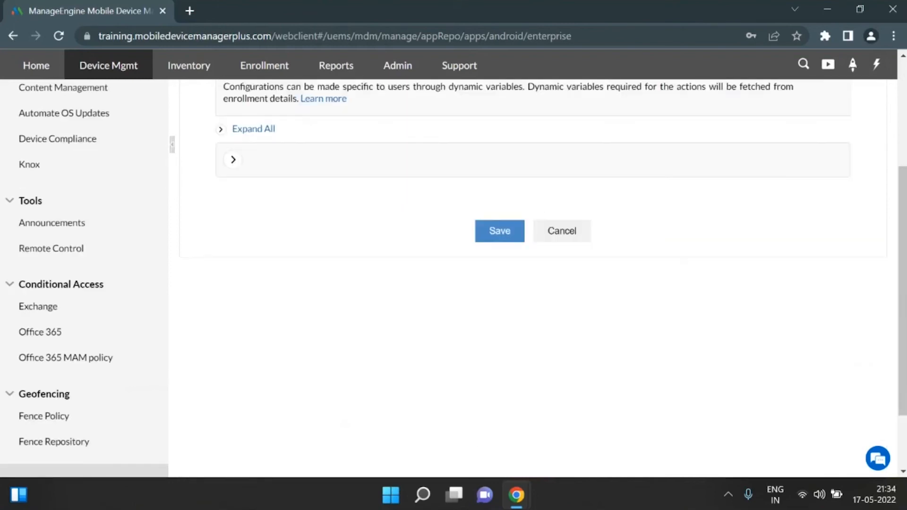
Step: Expand Z Delivery's configuration section and save the app without adding any configuration values
scroll(866, 178, up, 4)
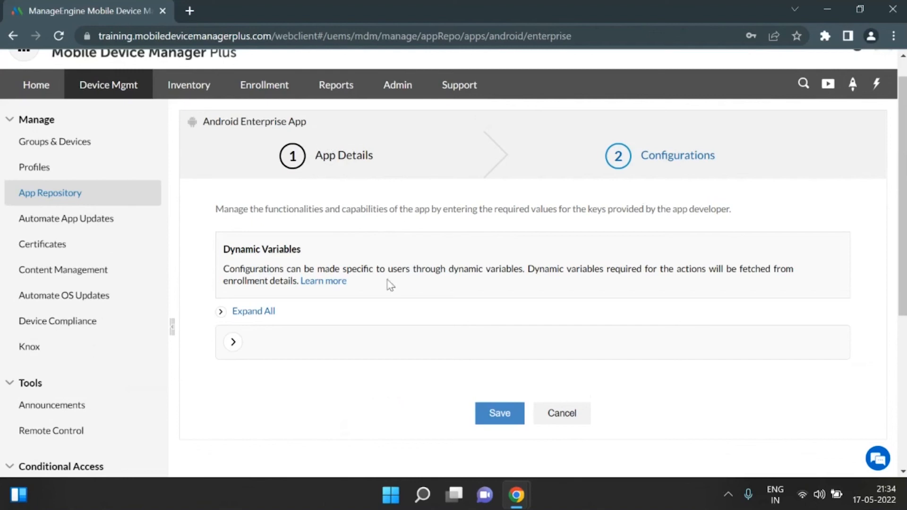
click(236, 345)
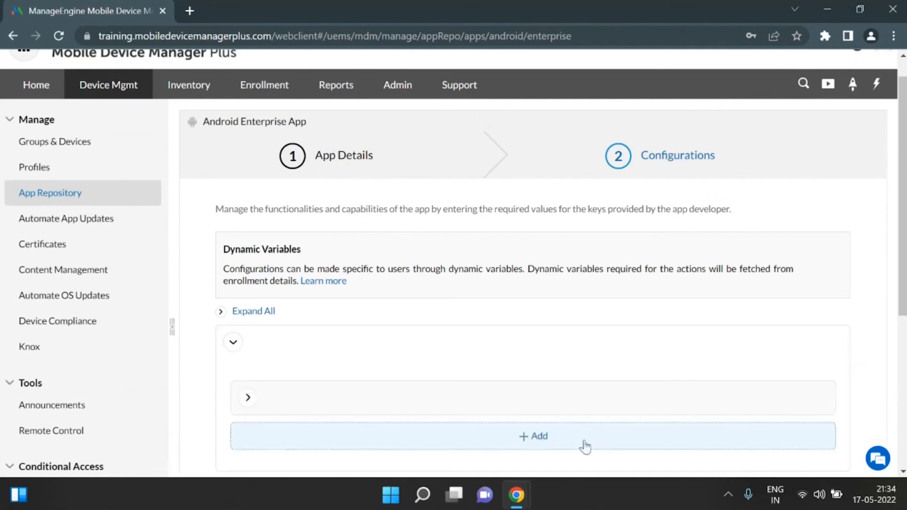
scroll(472, 331, down, 3)
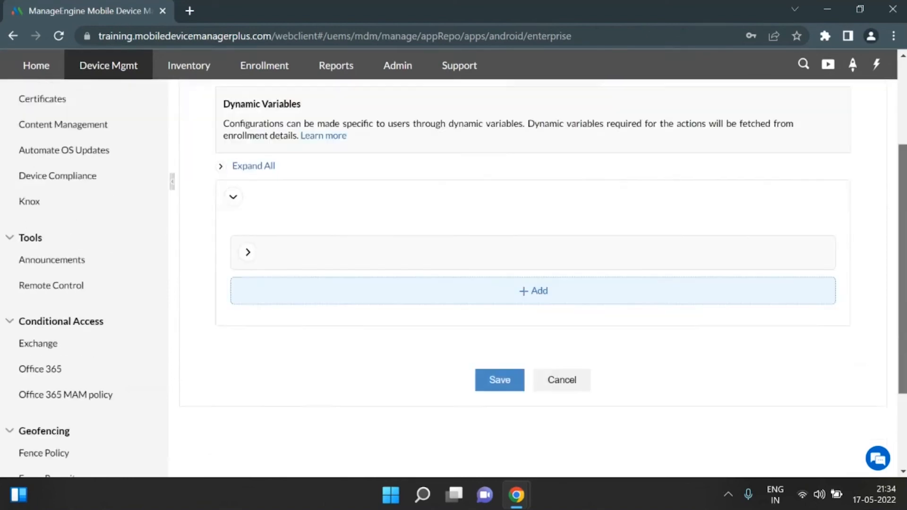
click(500, 379)
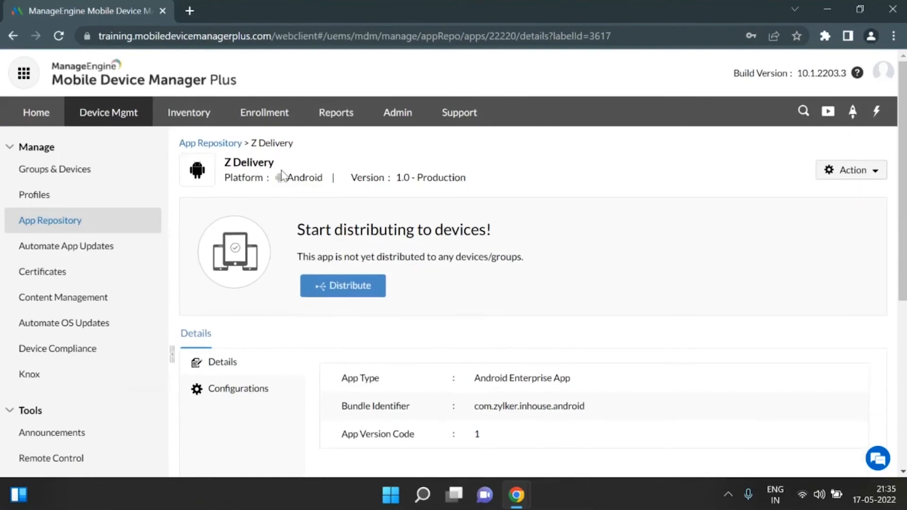
Step: Distribute Z Delivery 1.0 to the UPPCL Test device, found by searching the devices for "test", with updates installed automatically
click(359, 287)
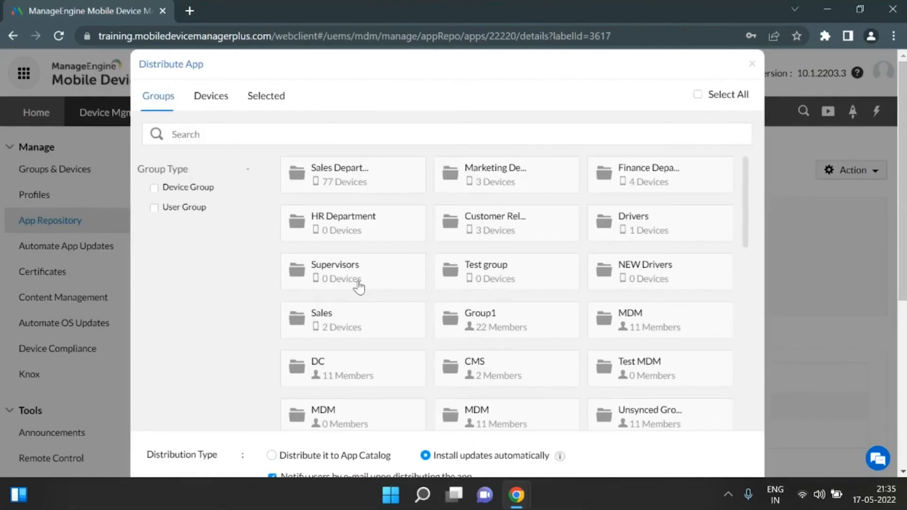
click(223, 112)
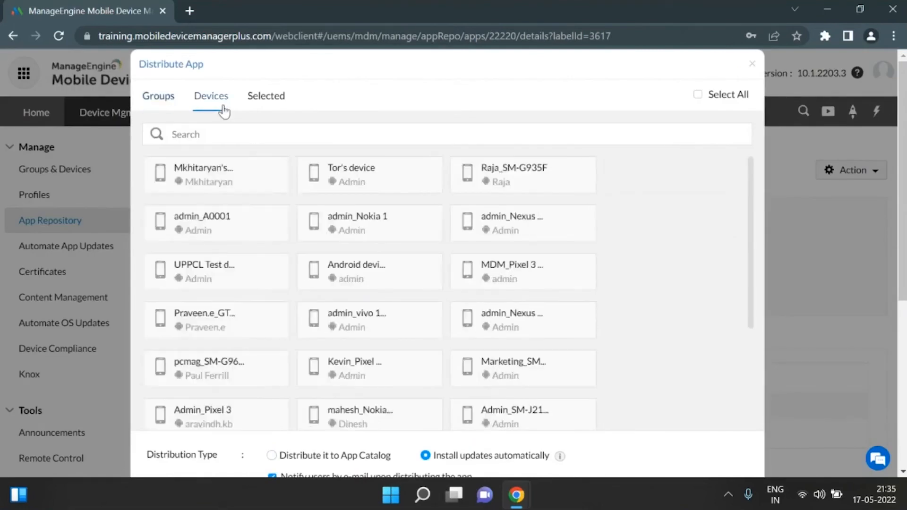
click(263, 145)
text(test)
click(211, 181)
scroll(655, 215, down, 2)
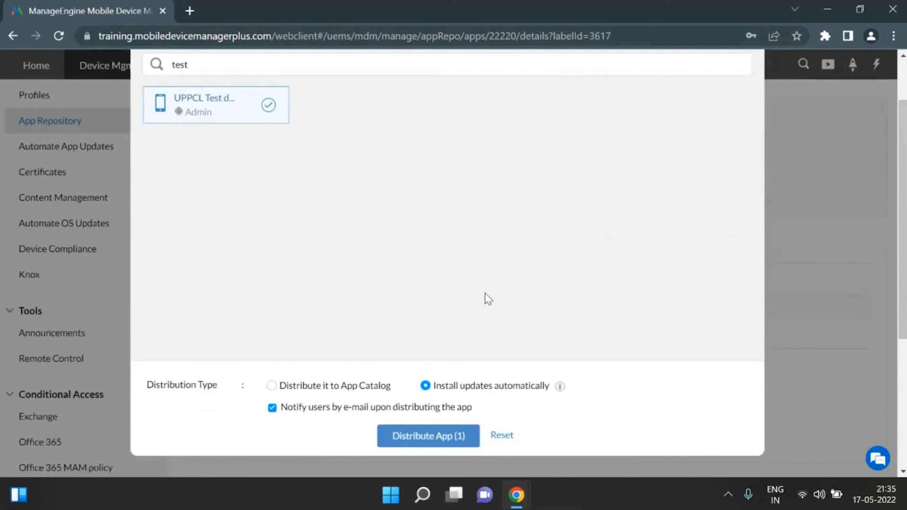
click(425, 436)
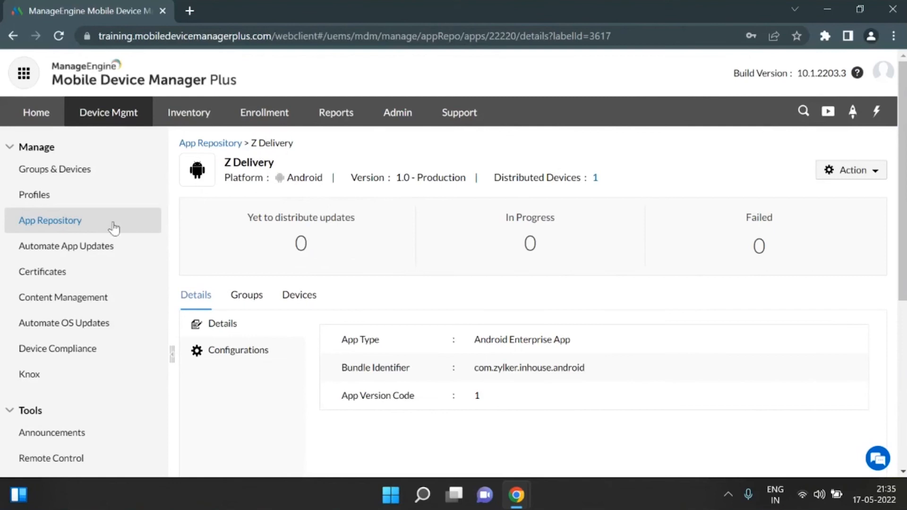
Step: Start adding a self-hosted Android enterprise app in the App Repository and upload Z_Delivery_2.01.apk
click(92, 230)
scroll(454, 278, down, 3)
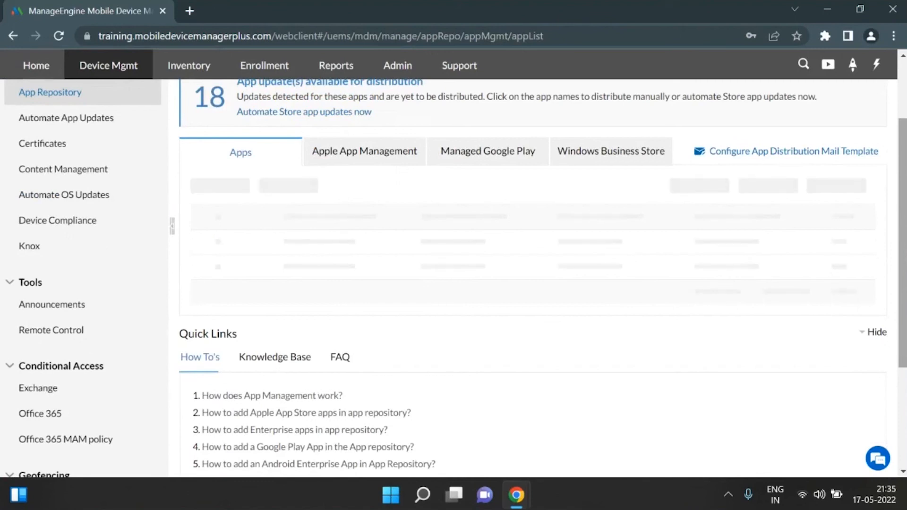
click(221, 189)
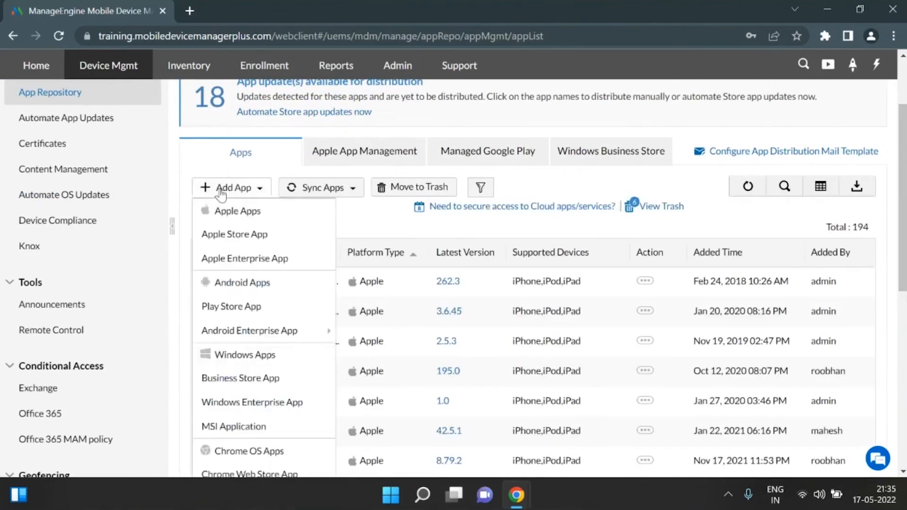
mouse_move(277, 339)
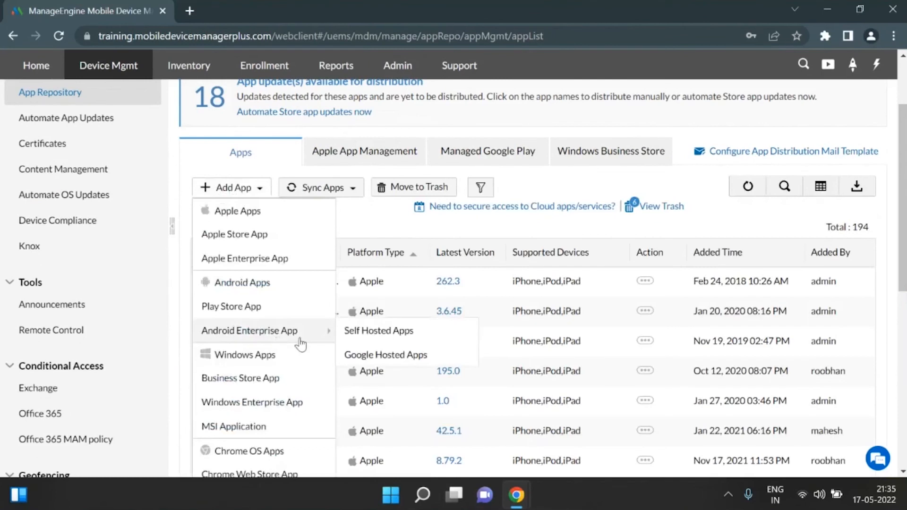
click(378, 330)
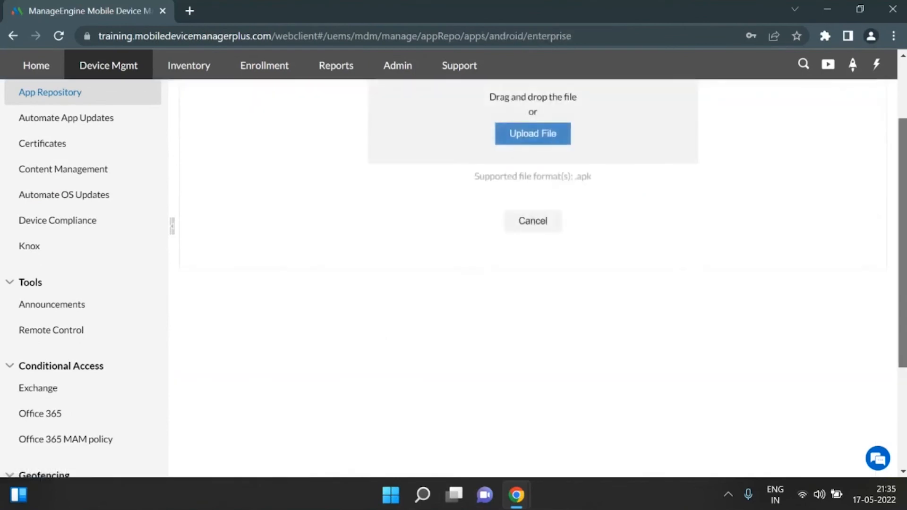
click(545, 266)
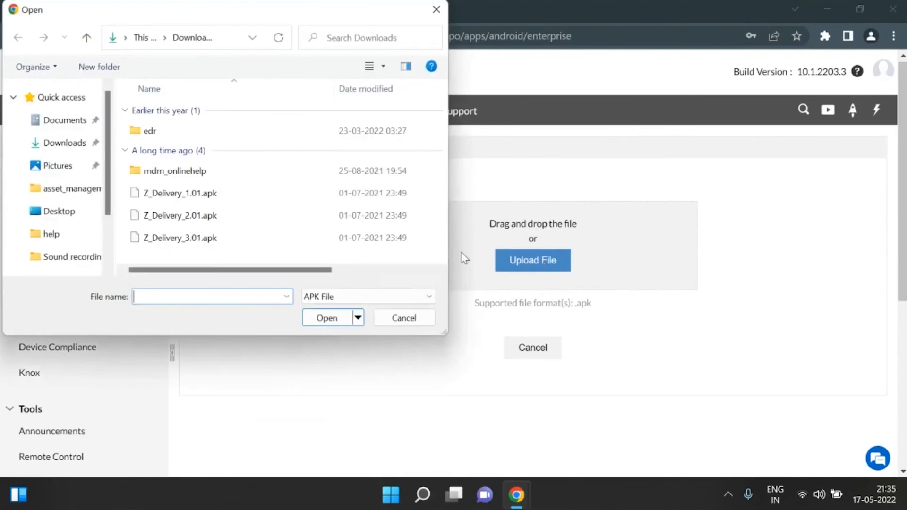
click(230, 215)
click(327, 318)
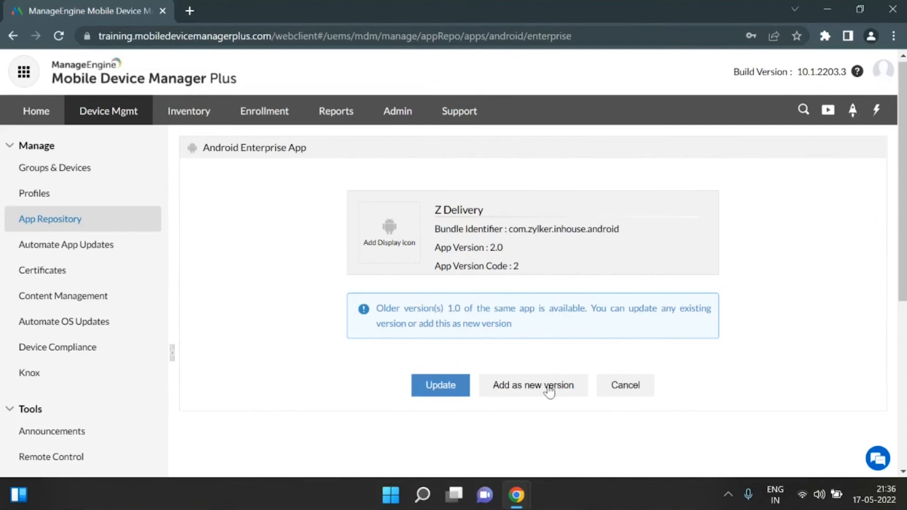
Step: Add the uploaded Z Delivery 2.0 as a new version with the label "Pre-released version"
click(518, 387)
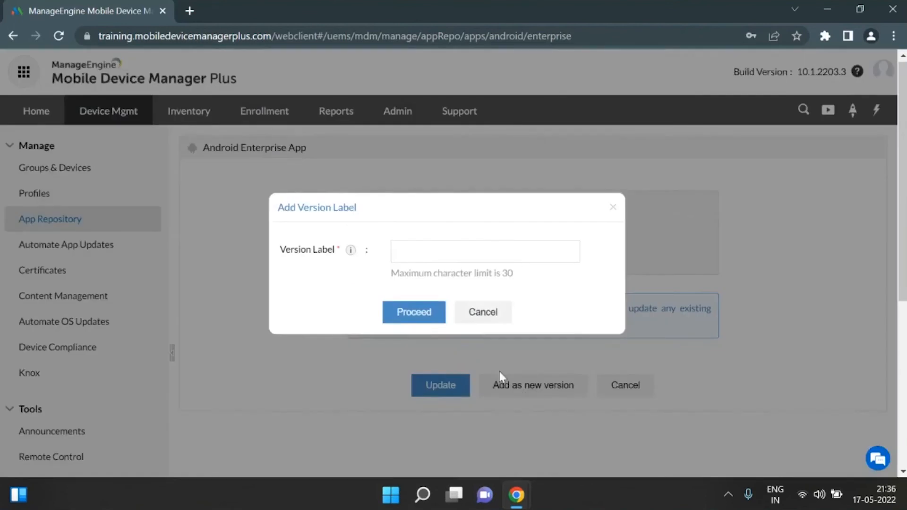
click(433, 250)
key(Down)
key(Return)
click(420, 317)
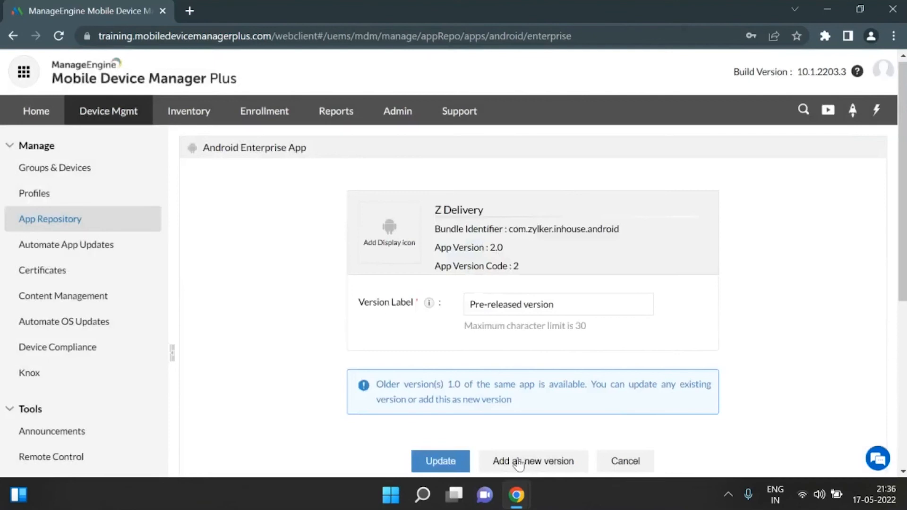
scroll(518, 465, down, 2)
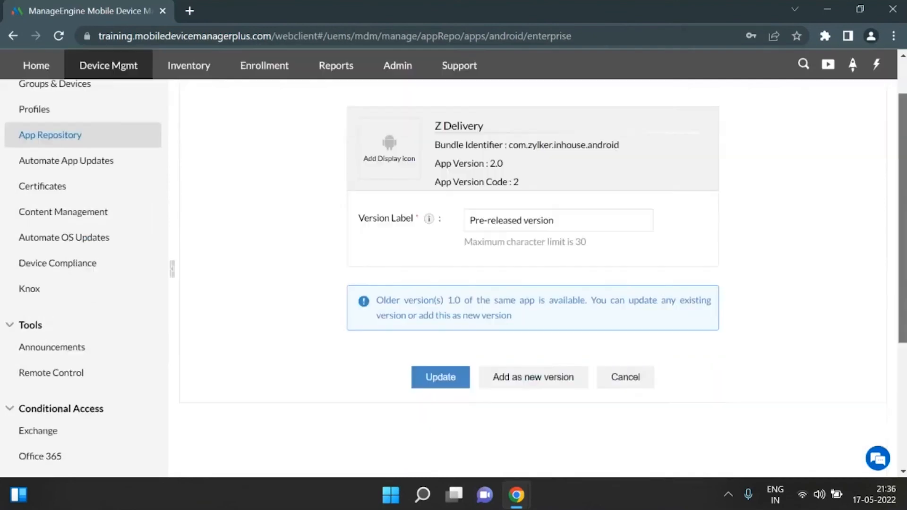
click(525, 375)
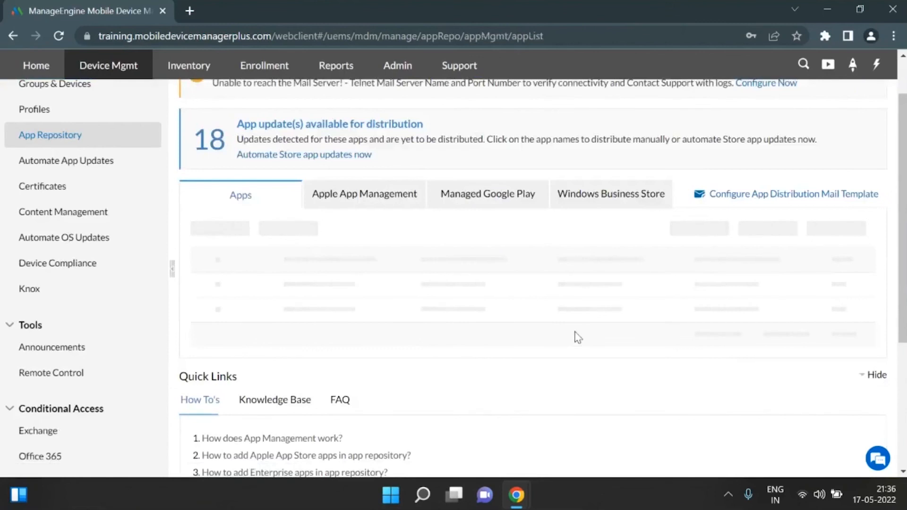
Step: Search the App Repository for "Z" and open the details of Z Delivery version 2.0
drag(902, 218, 902, 226)
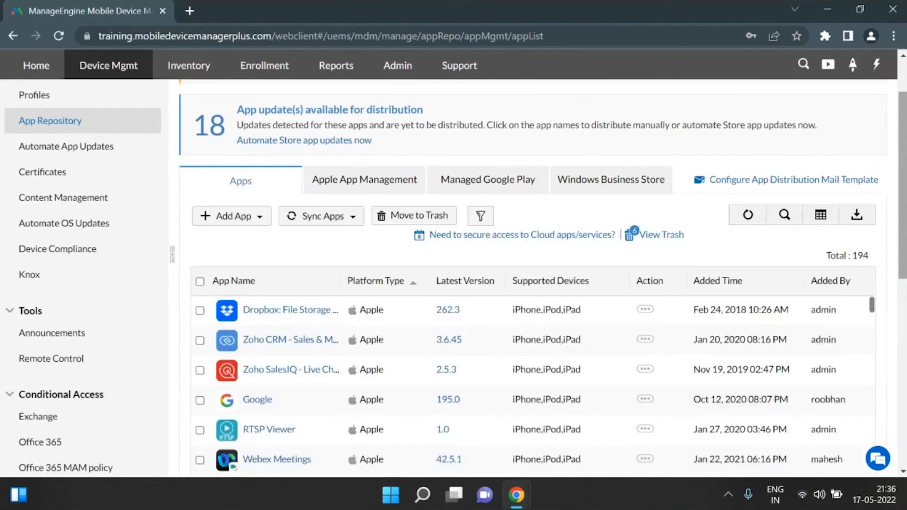
click(779, 221)
text(Z)
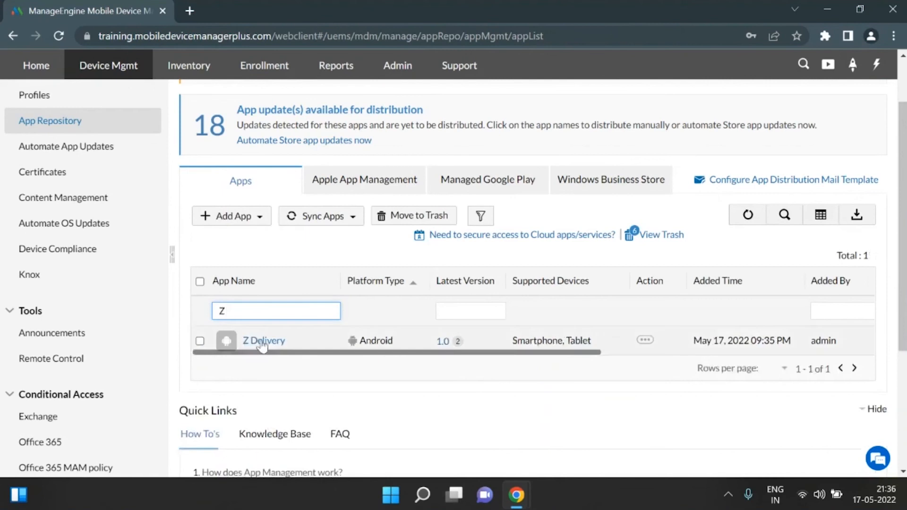
click(258, 342)
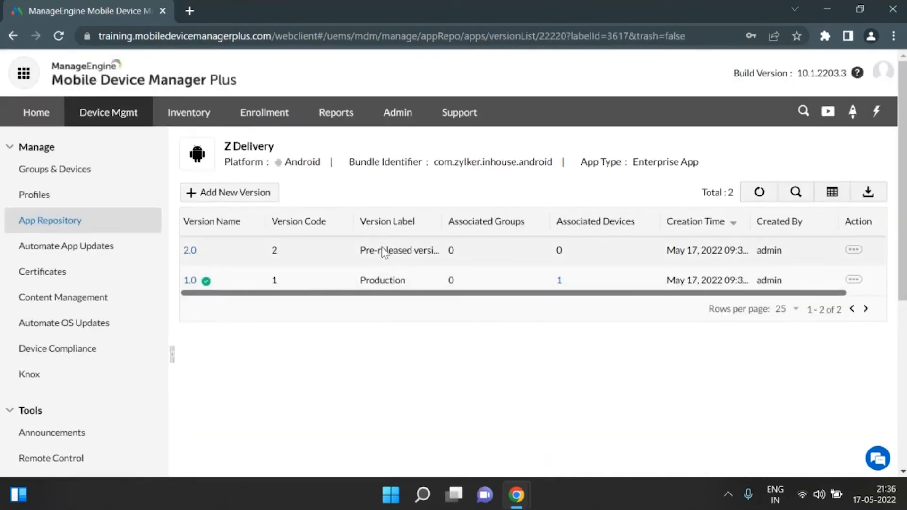
click(190, 251)
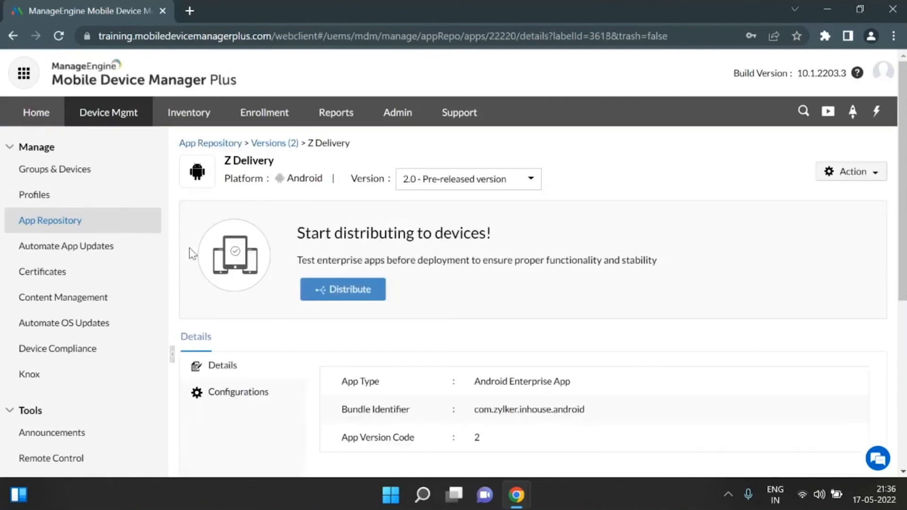
Step: Distribute the pre-released Z Delivery 2.0 to the UPPCL Test device, found by searching the devices for "test"
click(355, 289)
click(215, 103)
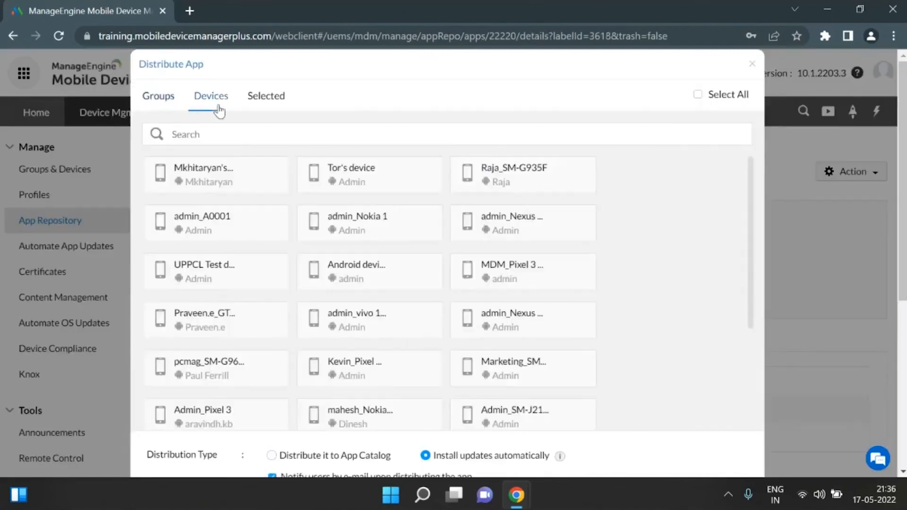
text(test)
click(261, 180)
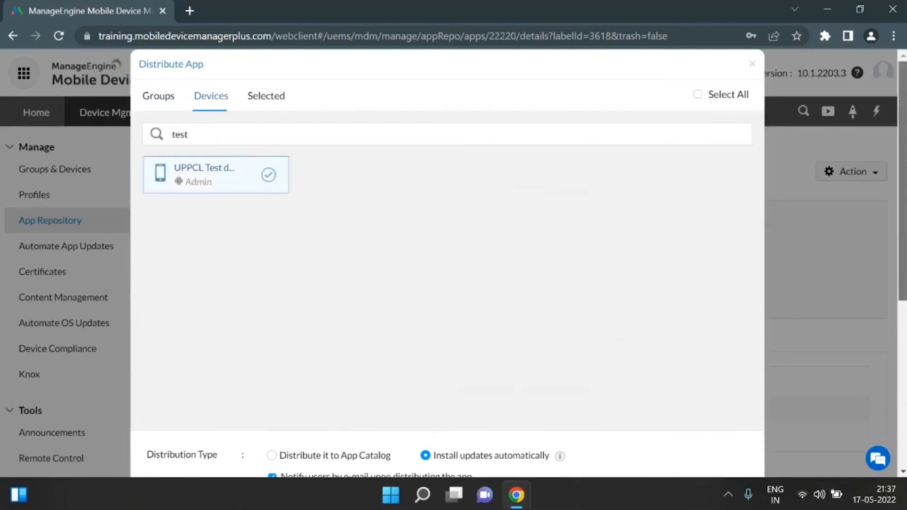
scroll(261, 180, down, 2)
click(399, 449)
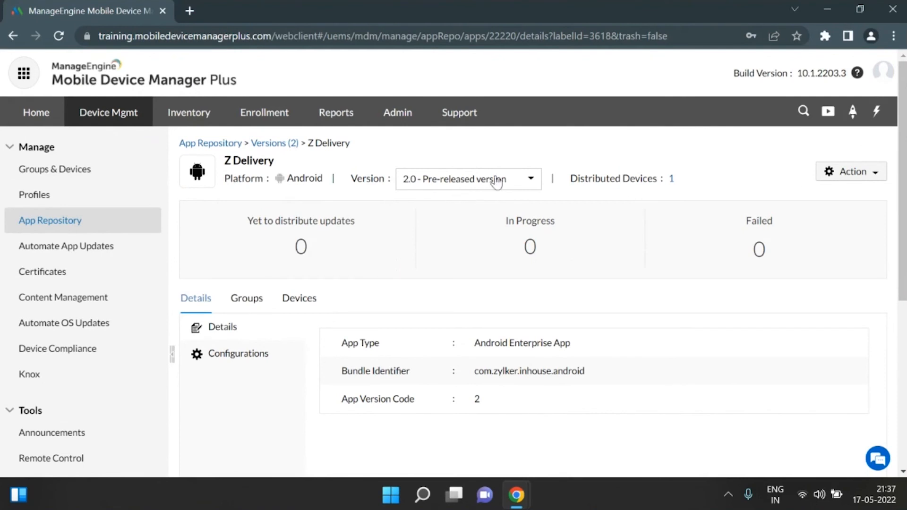
Step: Update the pre-released Z Delivery 2.0 to version 3.0 by uploading Z_Delivery_3.01.apk
click(869, 180)
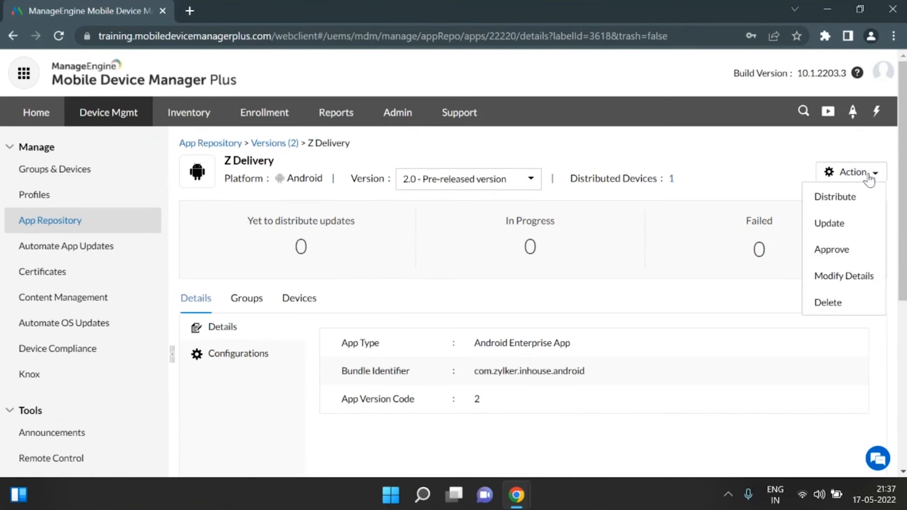
click(825, 235)
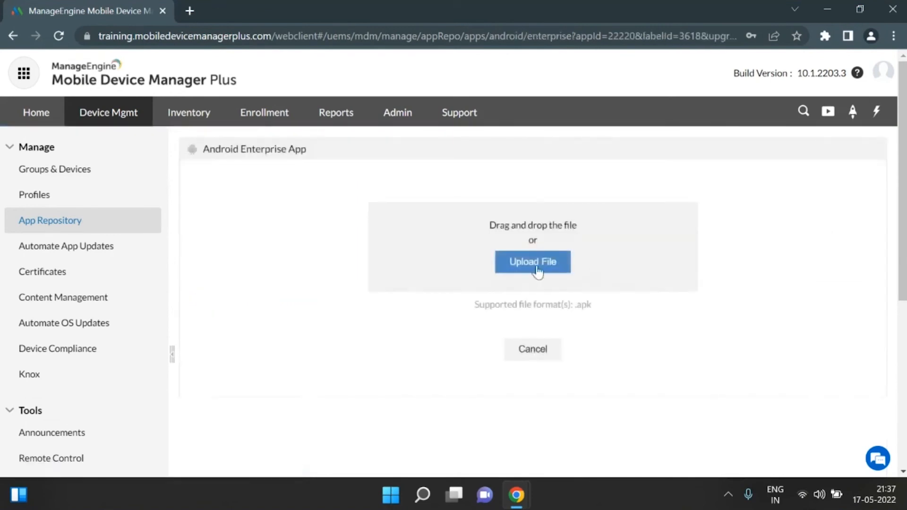
click(536, 264)
click(221, 243)
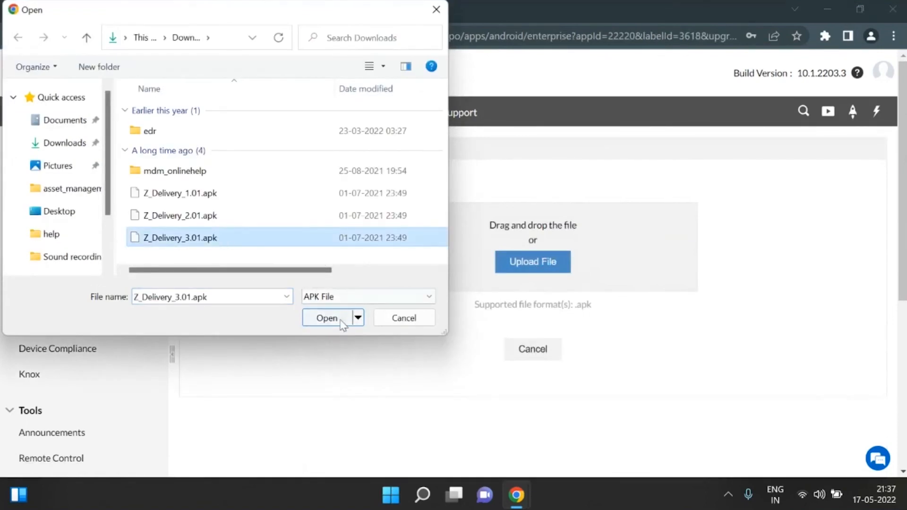
click(340, 318)
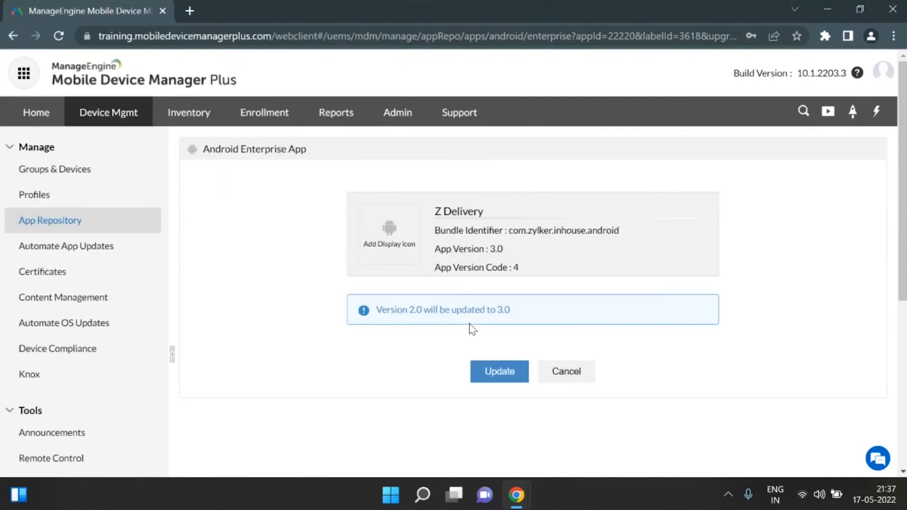
click(512, 368)
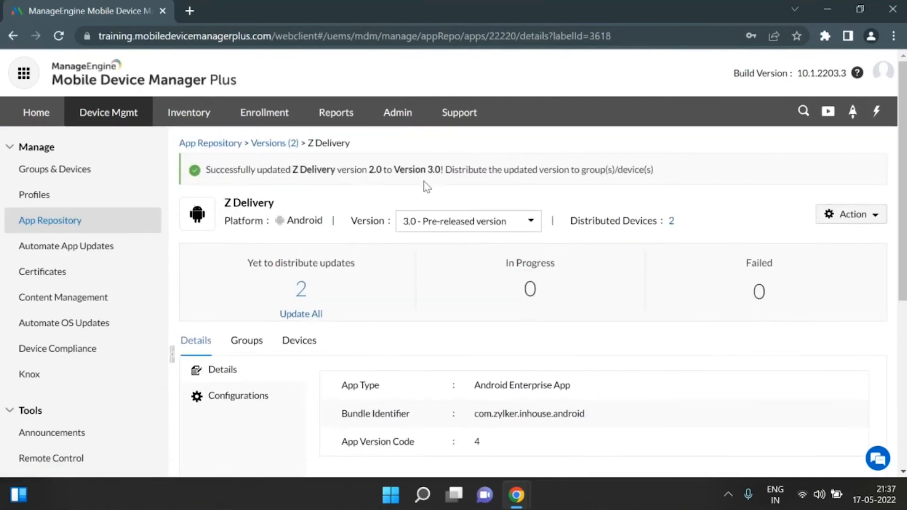
Step: Push the Z Delivery update to all pending devices, installing updates automatically and notifying users by e-mail
scroll(453, 193, down, 1)
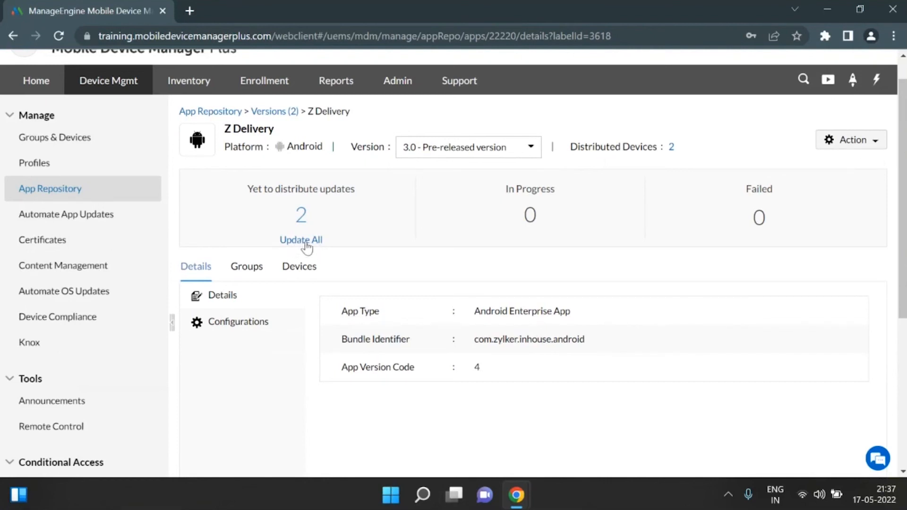
click(299, 241)
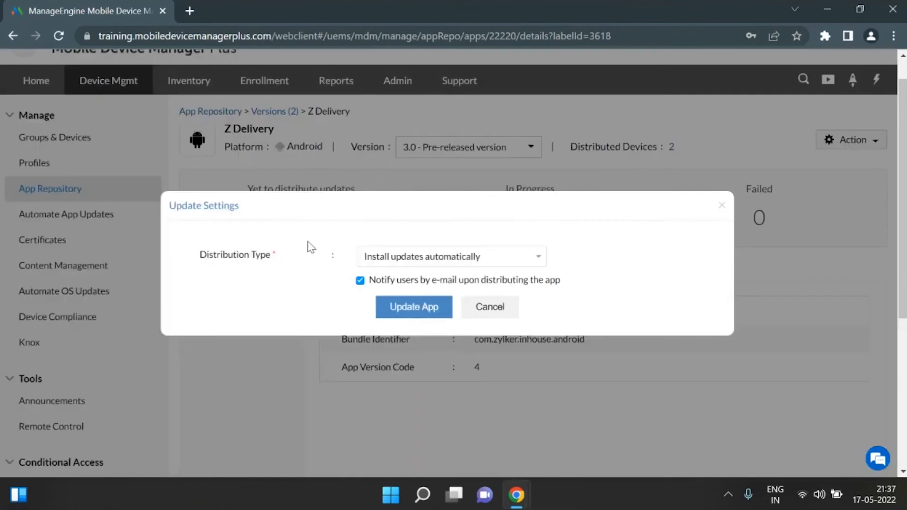
click(450, 258)
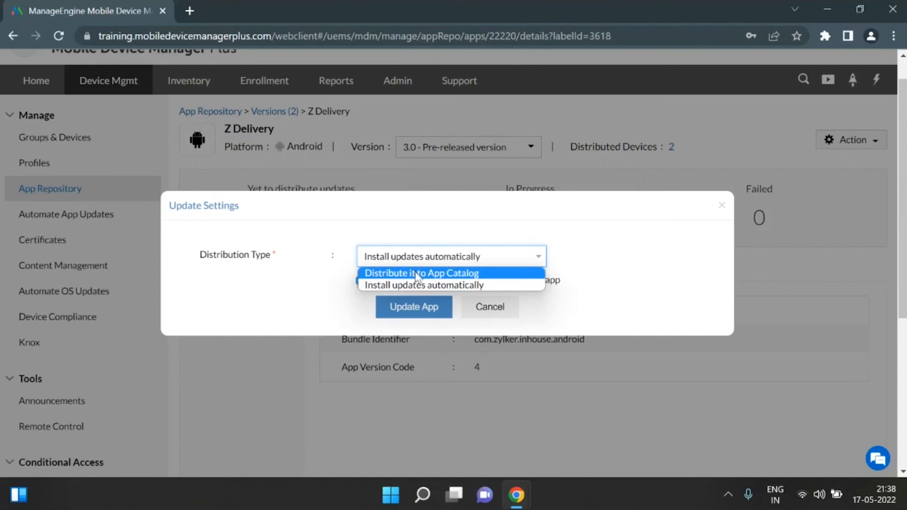
click(423, 285)
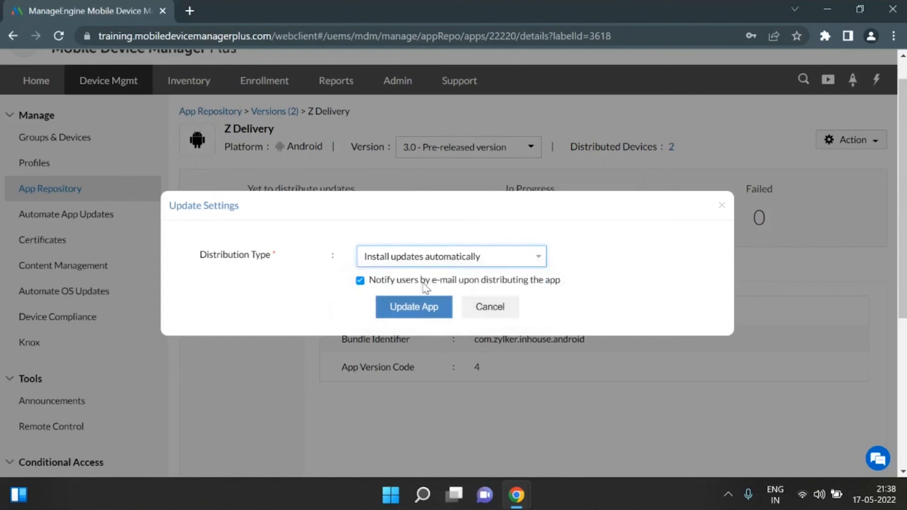
click(415, 308)
mouse_move(516, 495)
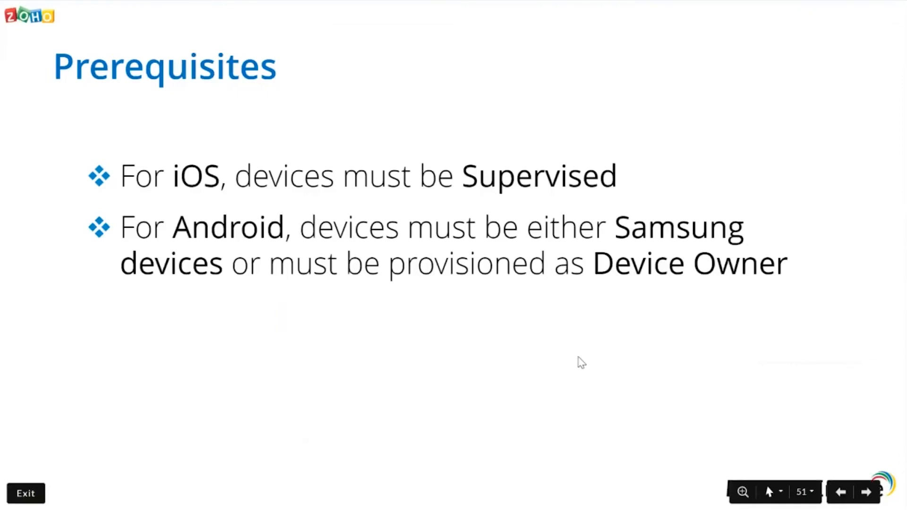
key(Right)
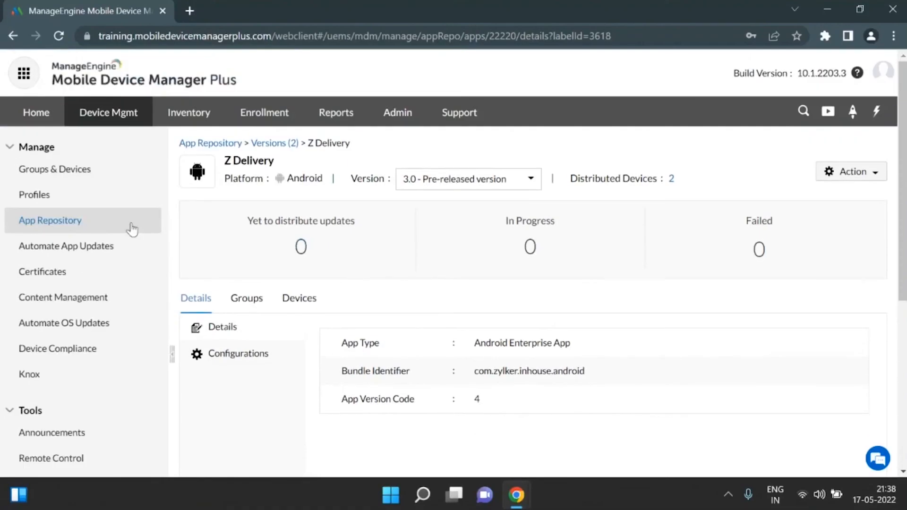
Step: Create an Android MDM profile for devices named "Block apps - webinar" and continue to its policy configuration
click(76, 195)
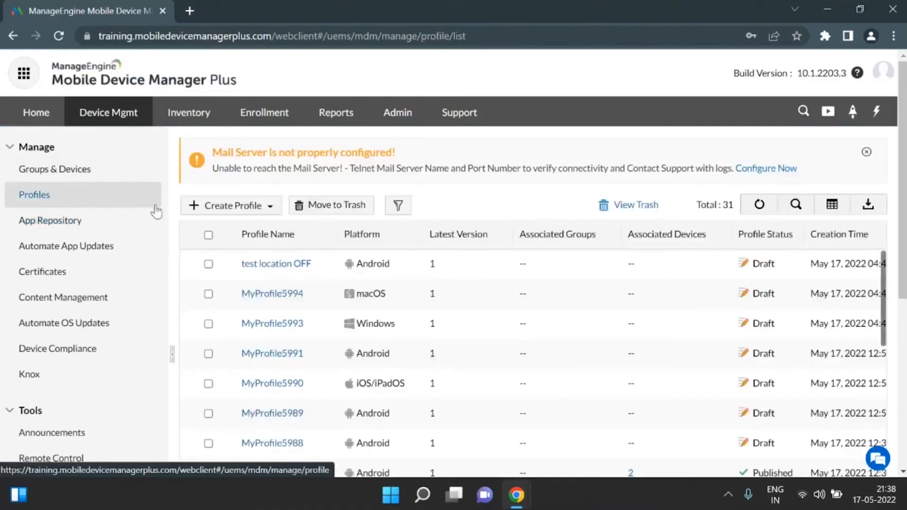
click(264, 208)
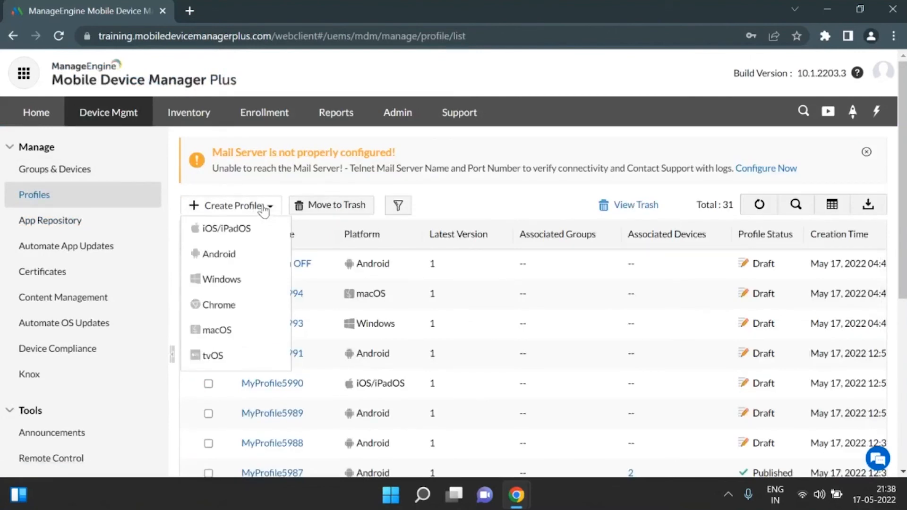
click(254, 260)
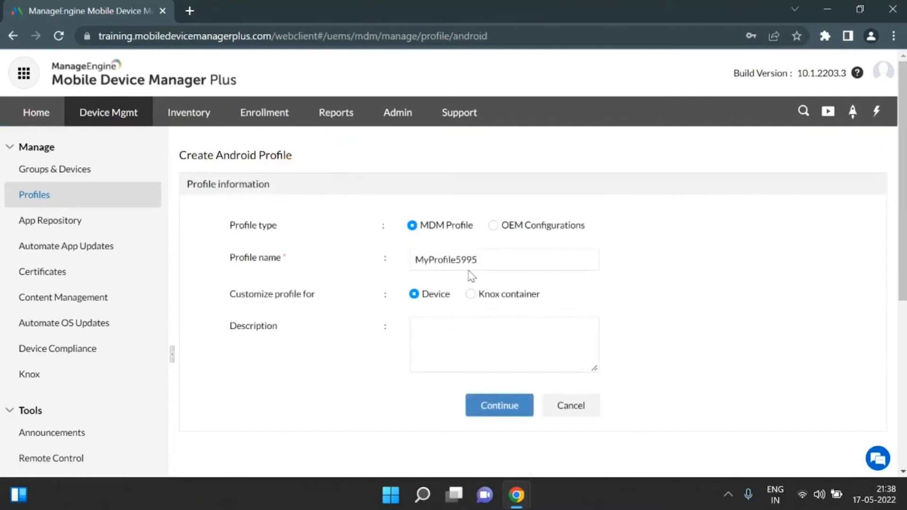
double_click(488, 261)
text(Block apps)
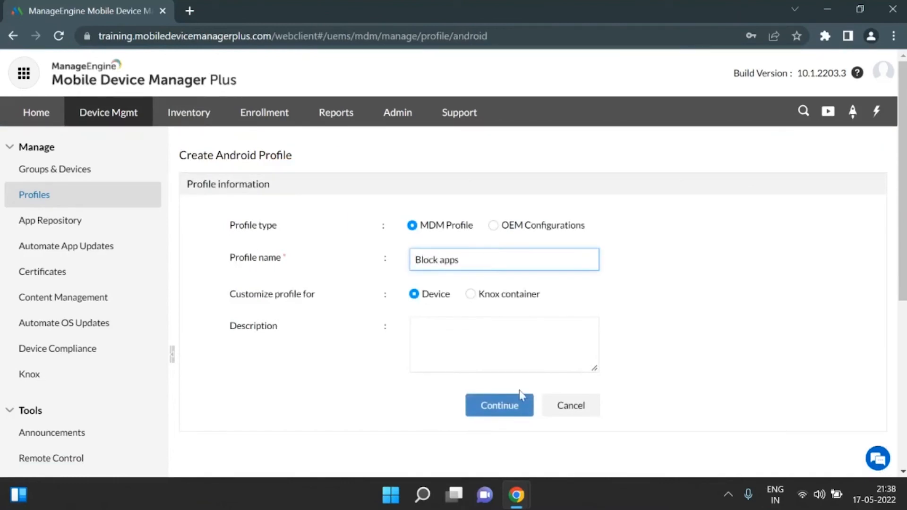
click(499, 413)
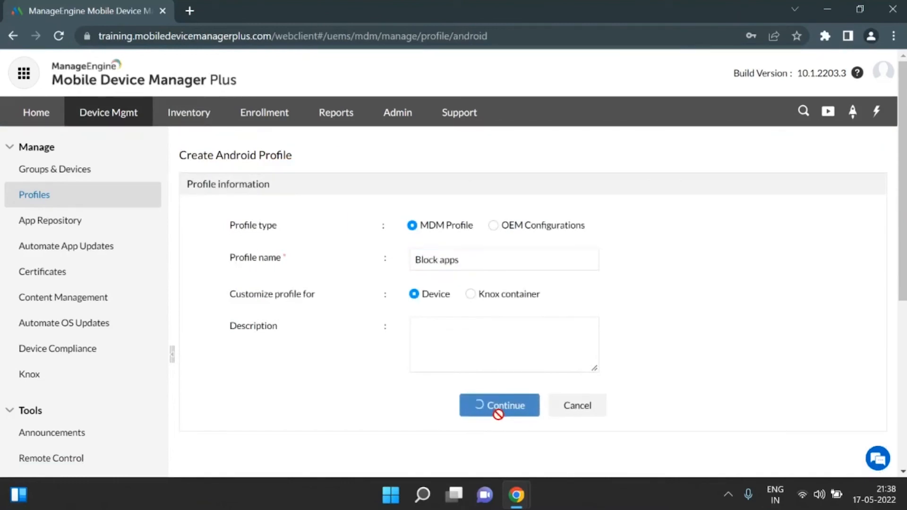
click(499, 258)
text(- webn)
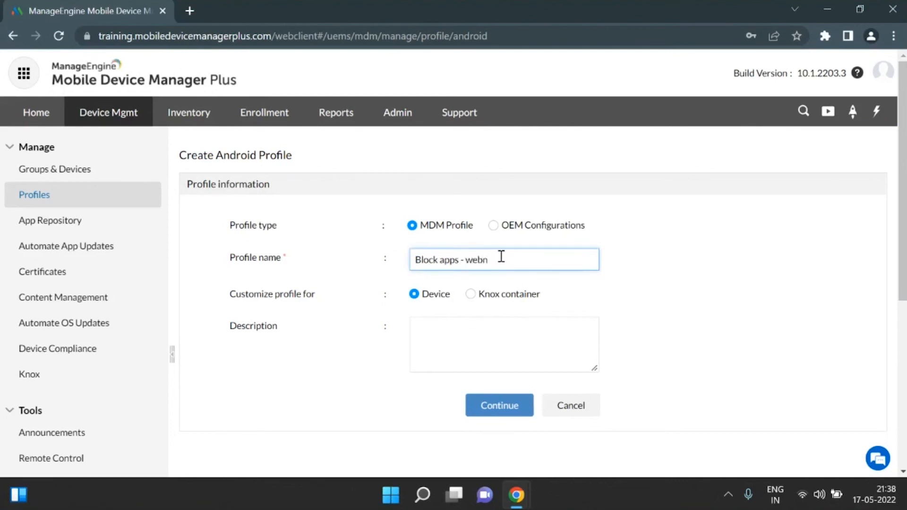
key(BackSpace)
text(inar)
click(510, 407)
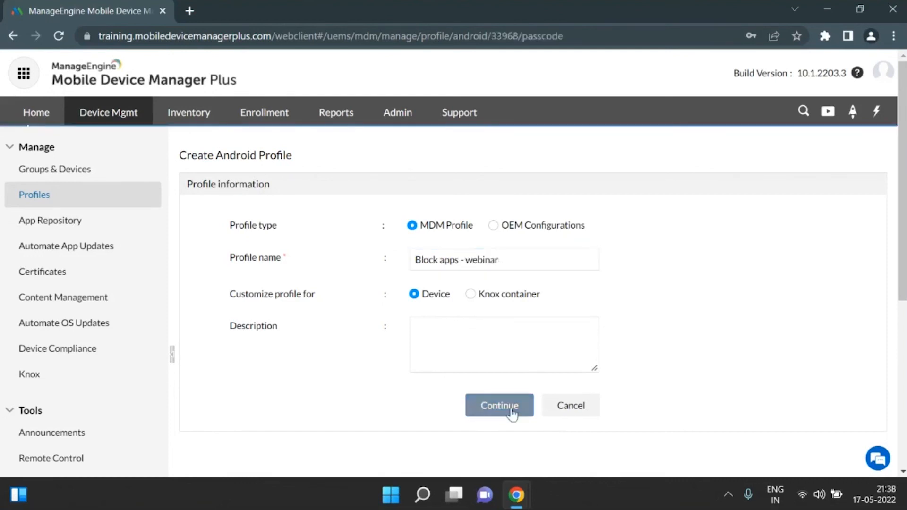
Step: Restrict users from installing unapproved apps in the profile's application restrictions and save the setting
click(69, 241)
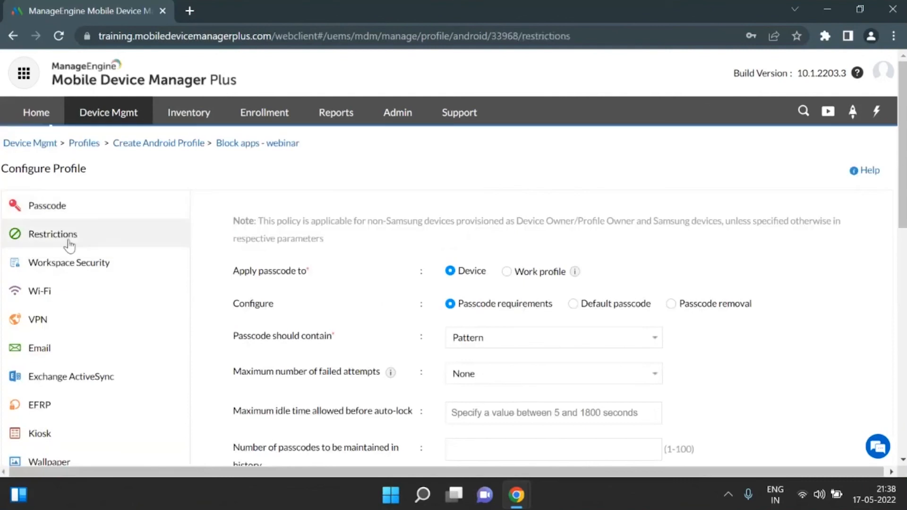
scroll(672, 241, down, 2)
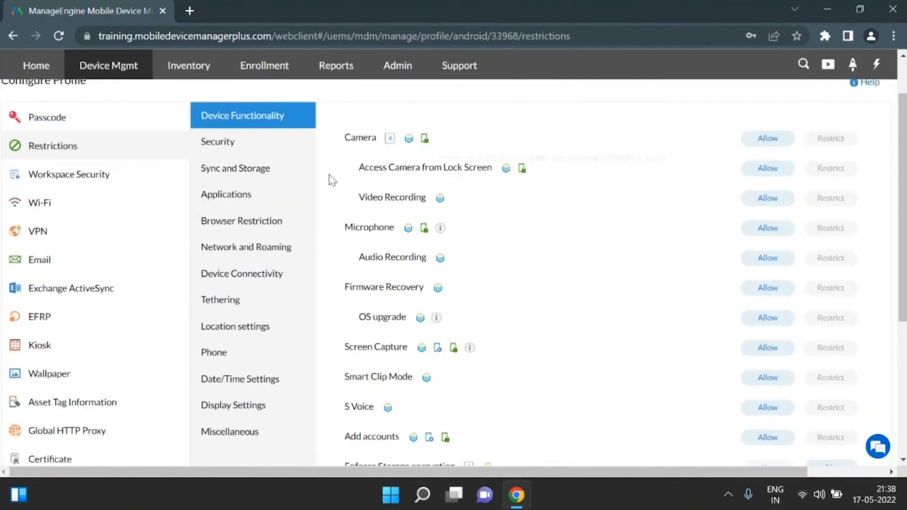
click(230, 194)
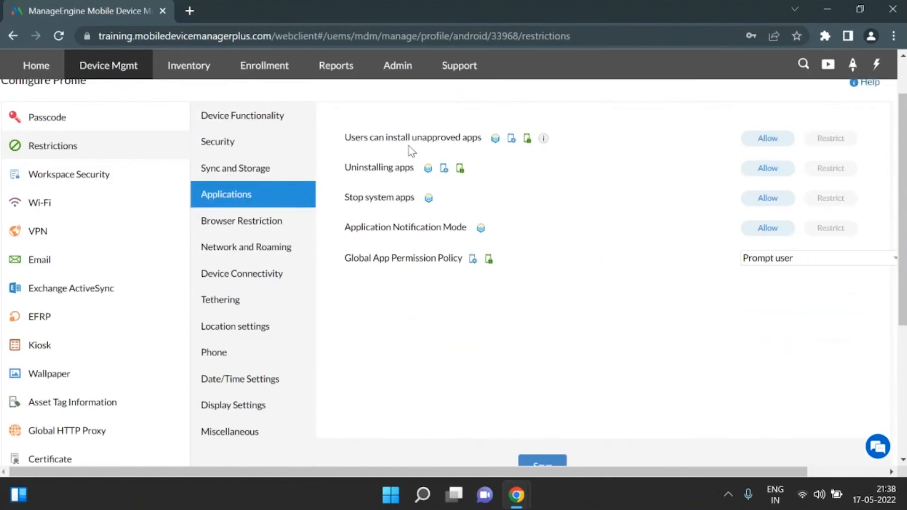
click(824, 147)
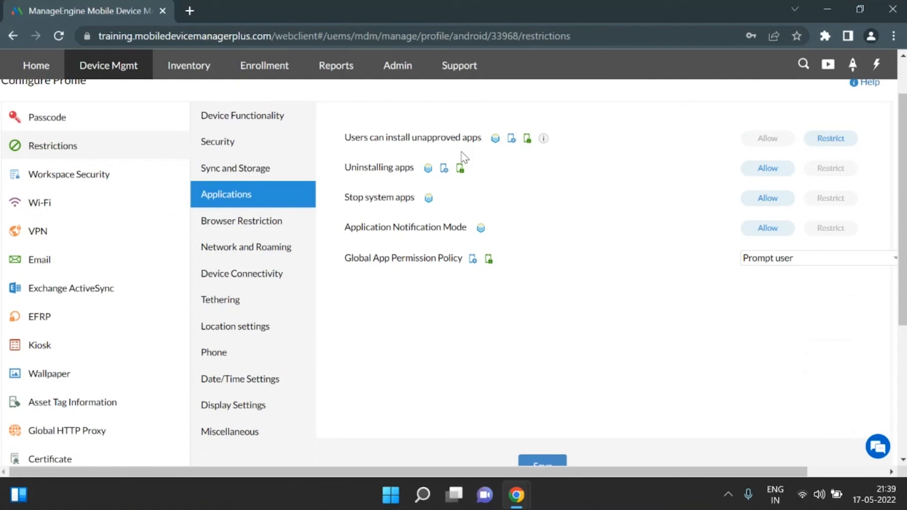
drag(902, 211, 902, 257)
click(542, 367)
Step: Publish the Block apps - webinar profile
click(507, 462)
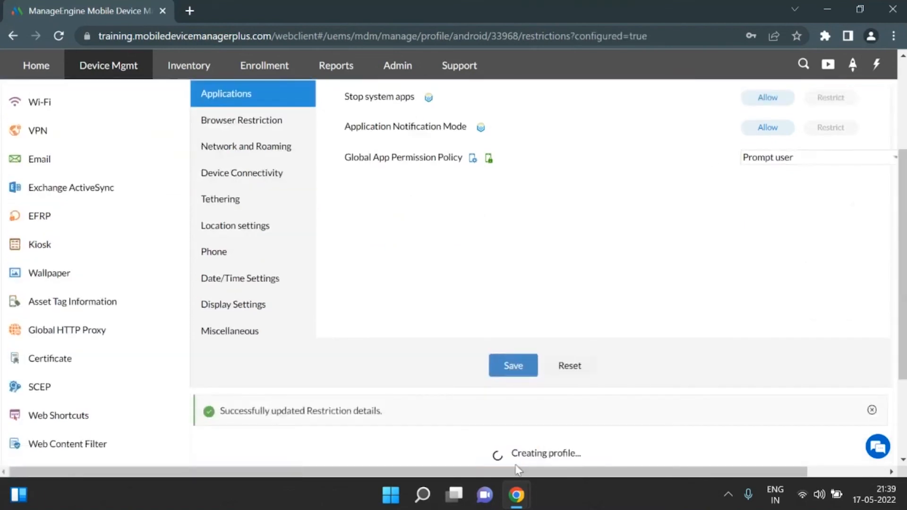
drag(902, 264, 902, 286)
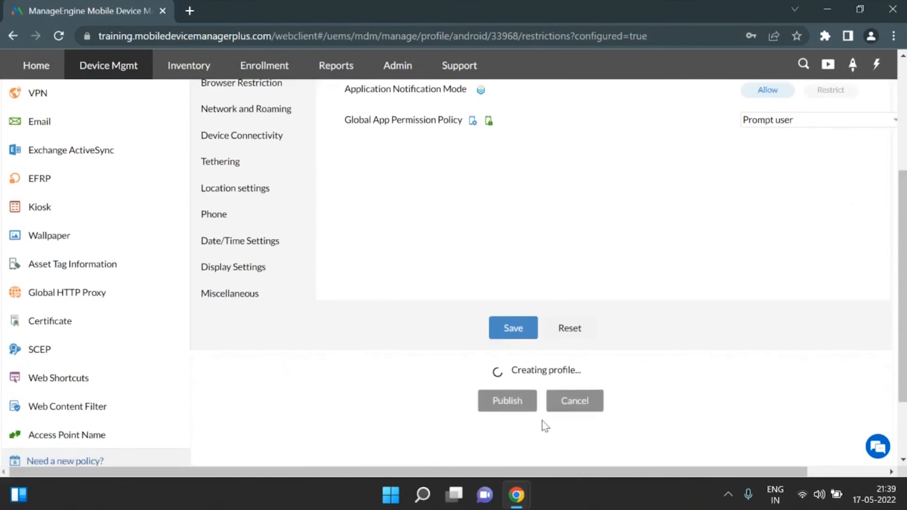
scroll(107, 182, up, 10)
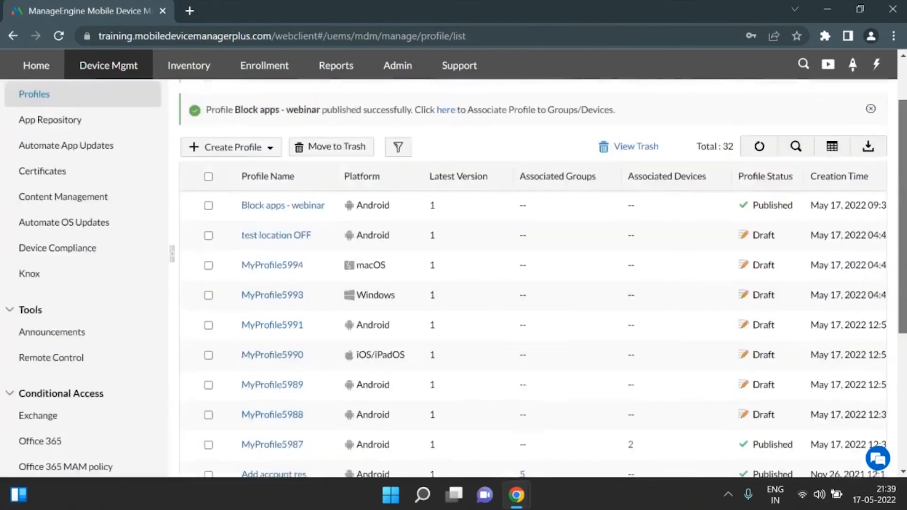
Step: Associate the Block apps - webinar profile with the AndroidAndroid_test group, finding the profile by searching for "block"
click(81, 170)
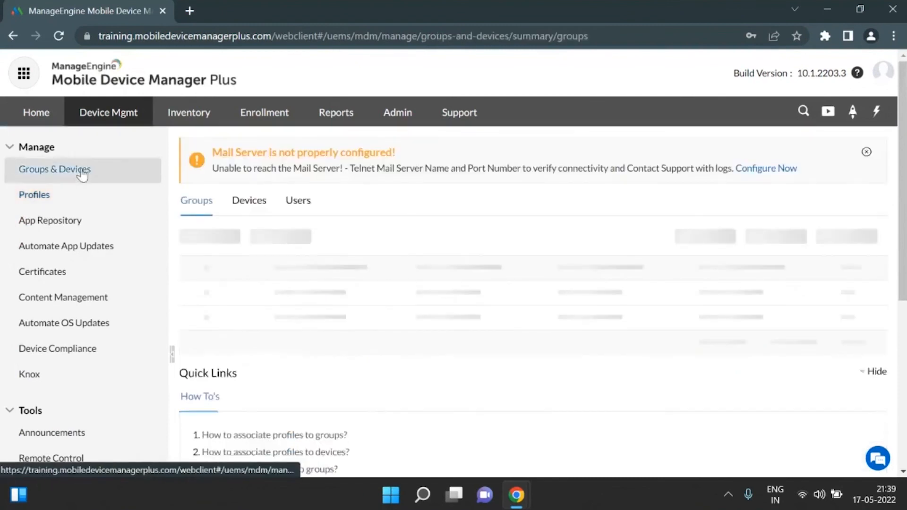
click(866, 152)
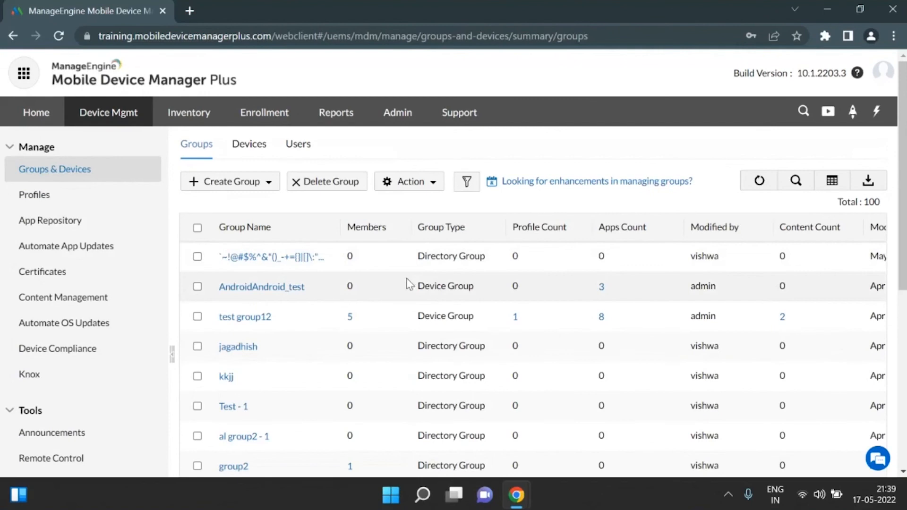
click(197, 286)
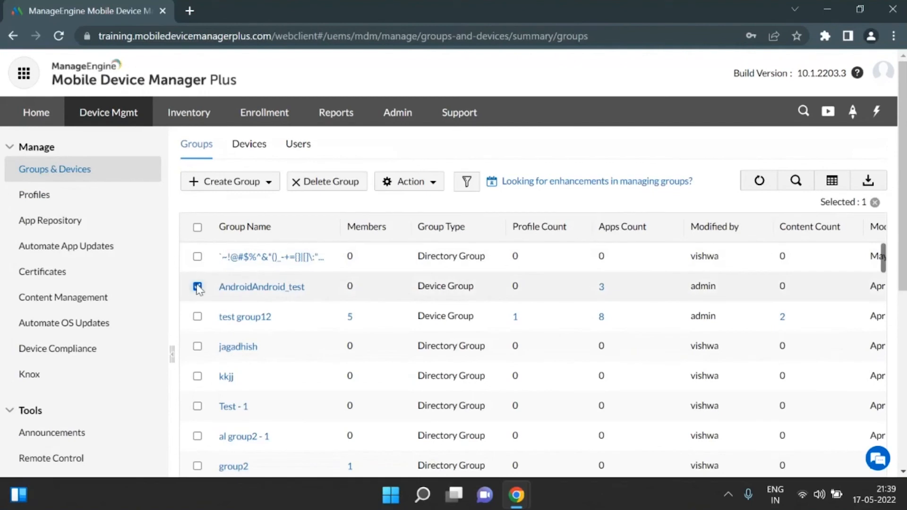
click(431, 183)
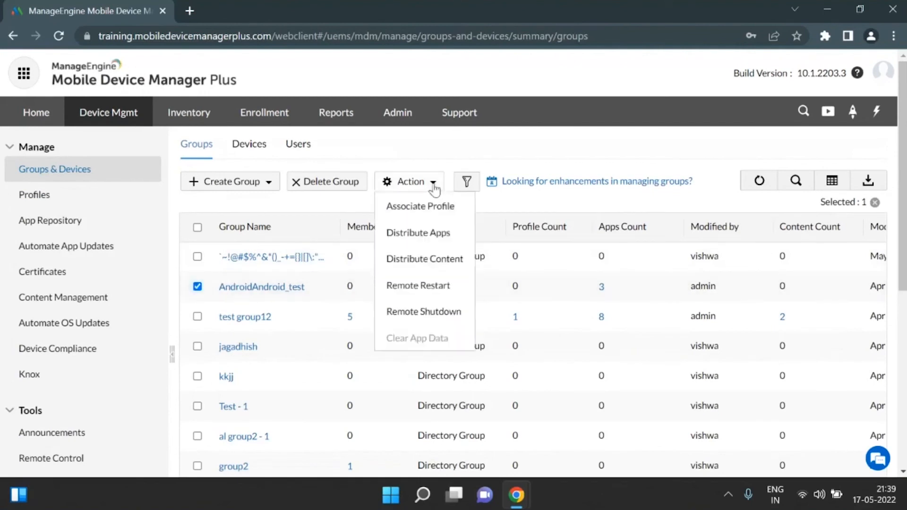
click(443, 214)
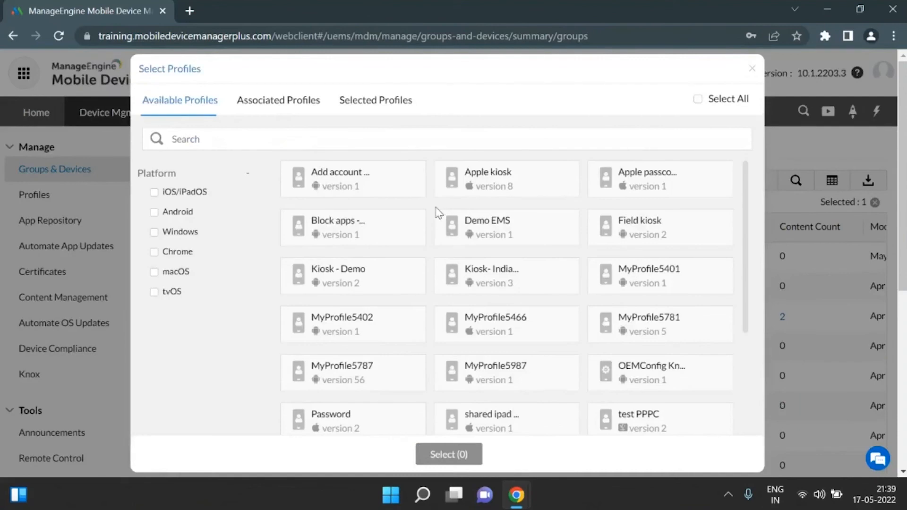
text(block)
click(344, 178)
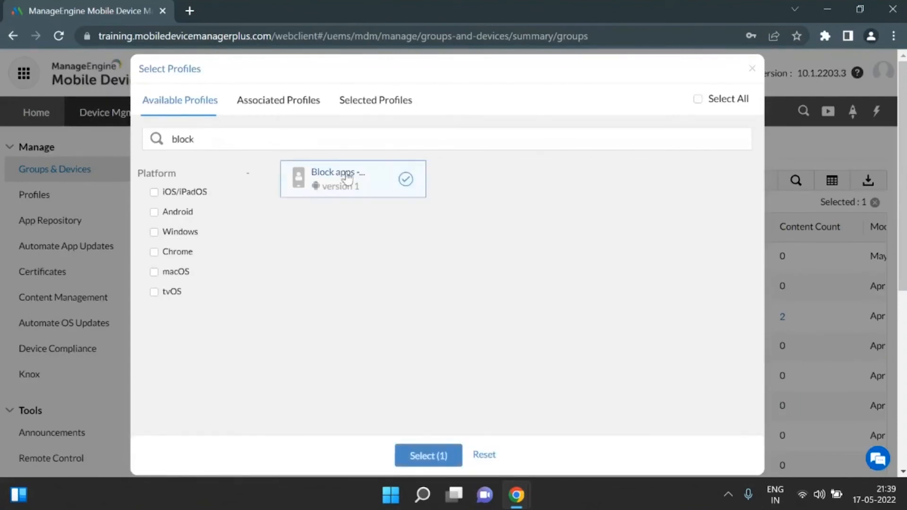
click(430, 456)
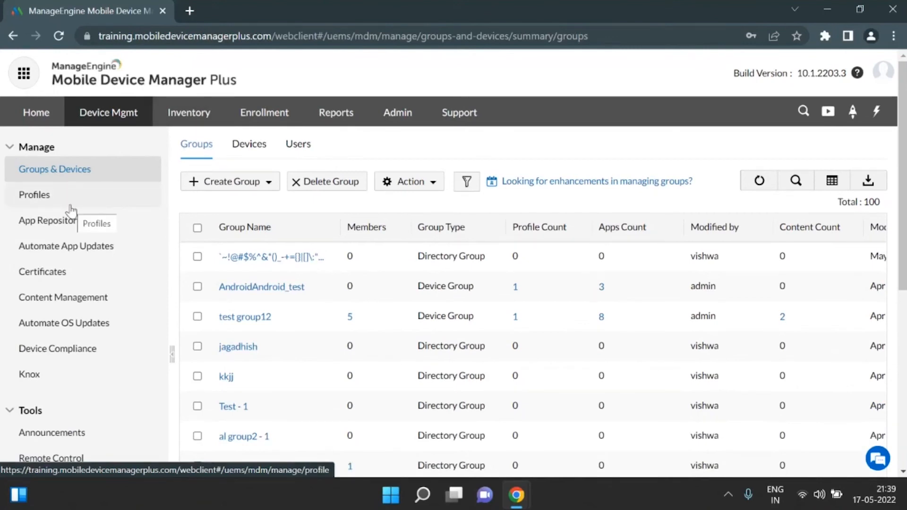
Step: Open the app inventory and examine the settings for actions taken on blocklisted apps
click(213, 112)
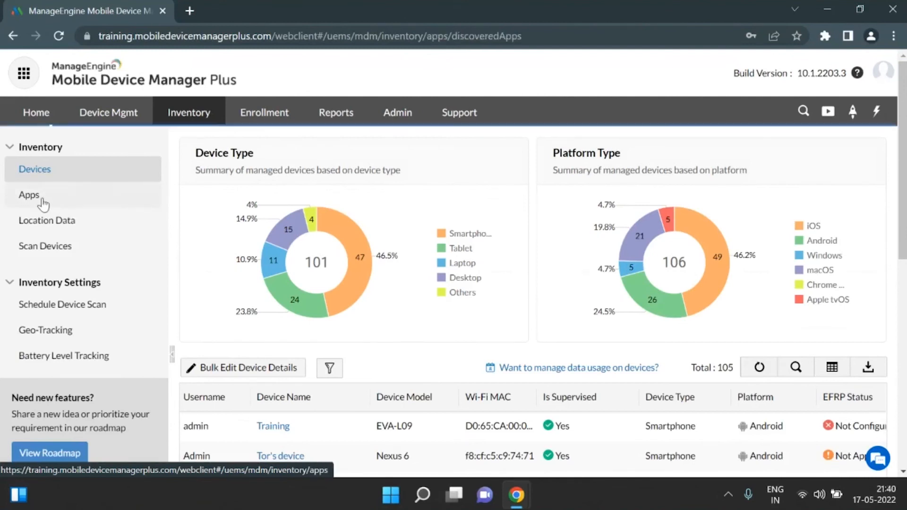
click(29, 195)
scroll(453, 267, down, 1)
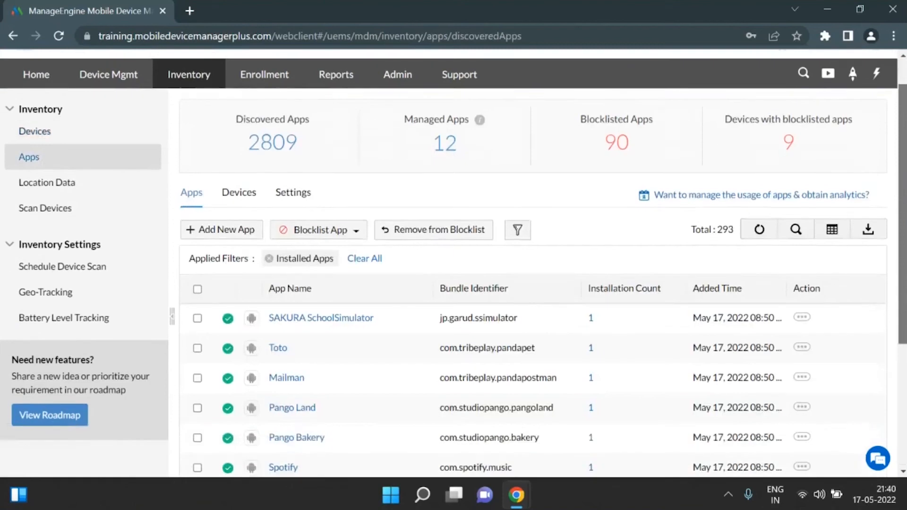
scroll(454, 267, down, 1)
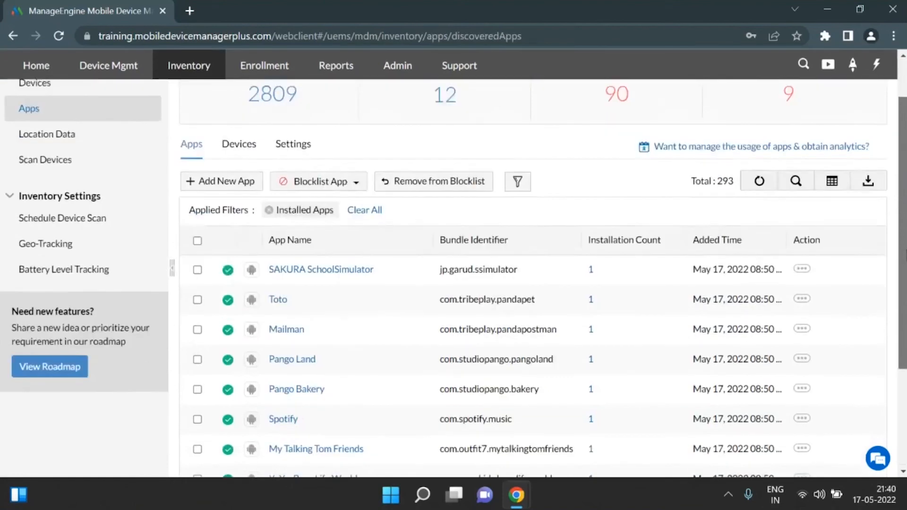
click(293, 145)
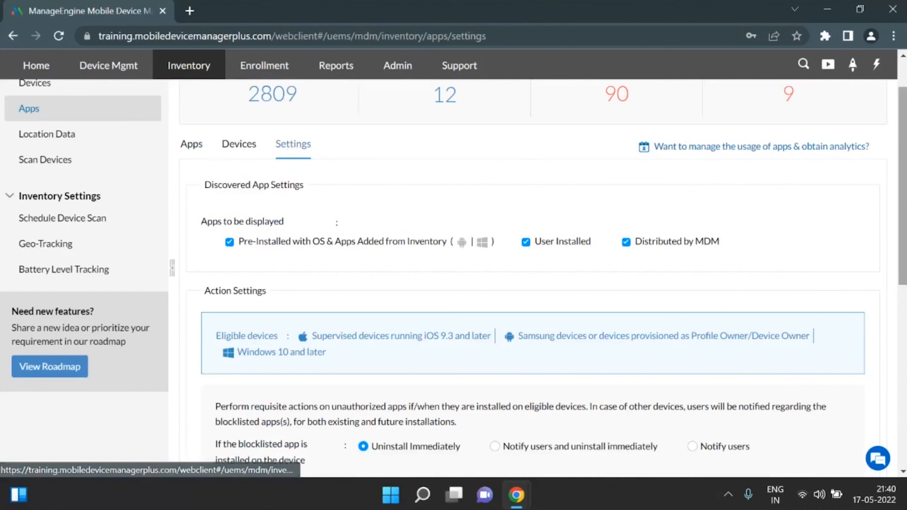
scroll(713, 264, down, 3)
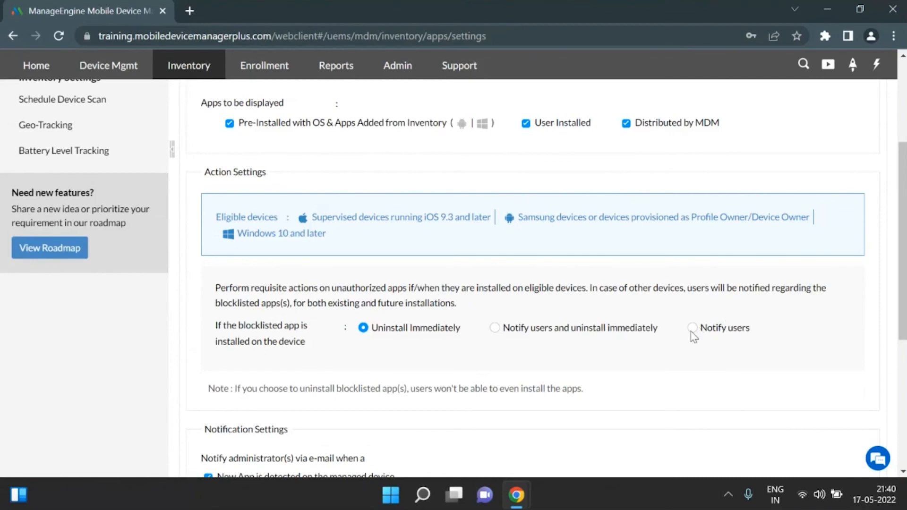
drag(903, 312, 904, 241)
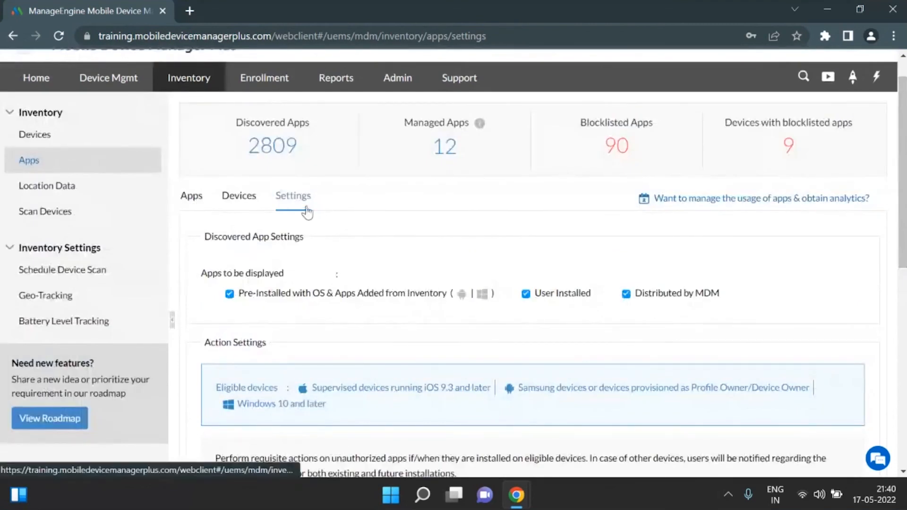
Step: Select Spotify and Pango Bakery in the discovered apps list and start blocklisting them for specific groups/devices
click(191, 195)
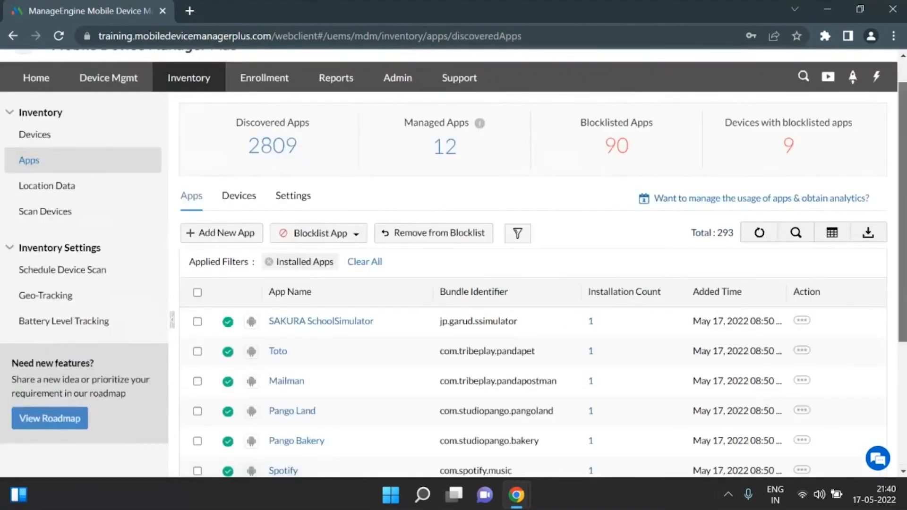
scroll(769, 256, down, 2)
drag(903, 207, 904, 230)
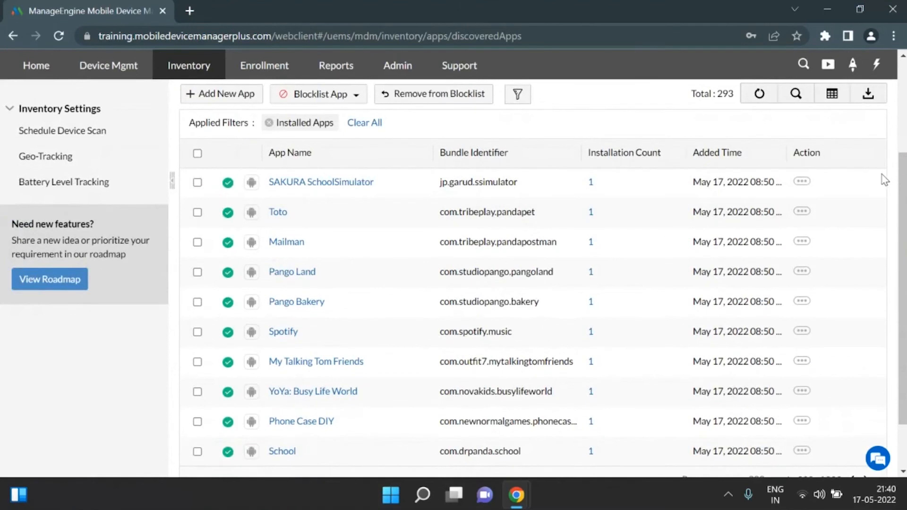
drag(902, 288, 903, 290)
scroll(415, 275, down, 1)
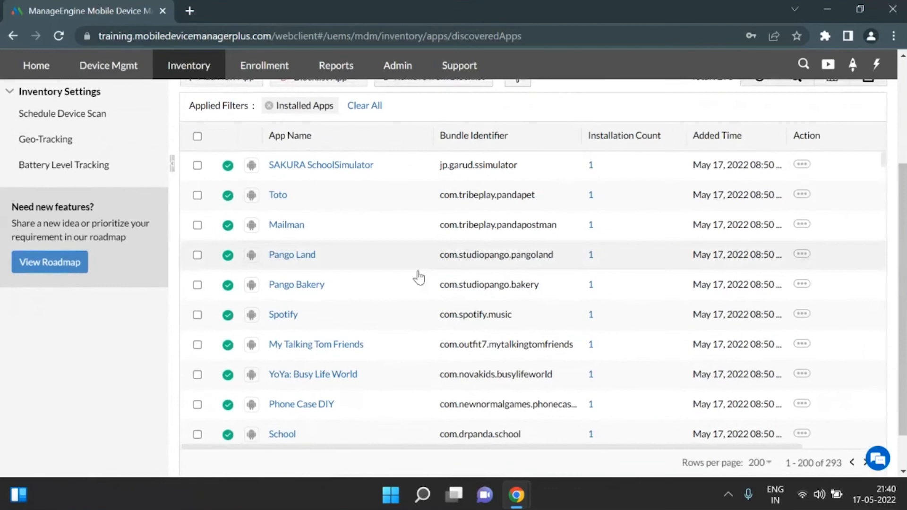
click(196, 314)
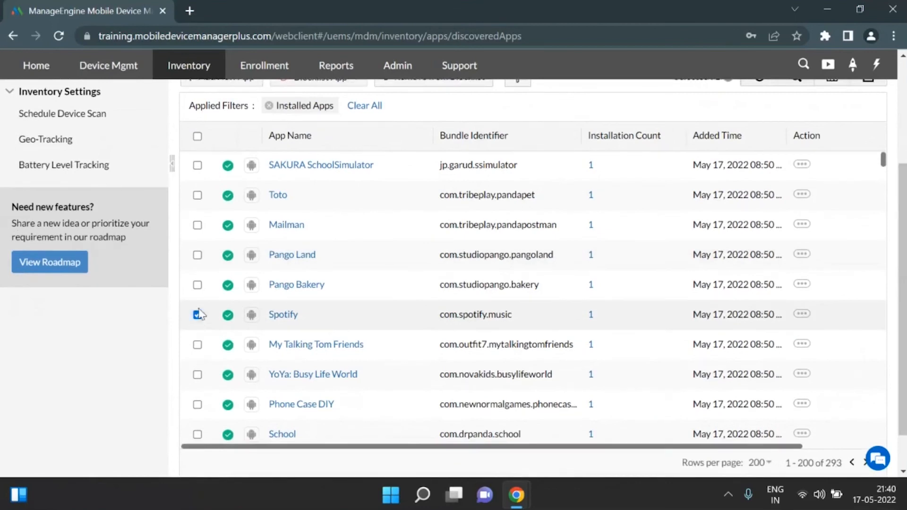
click(197, 285)
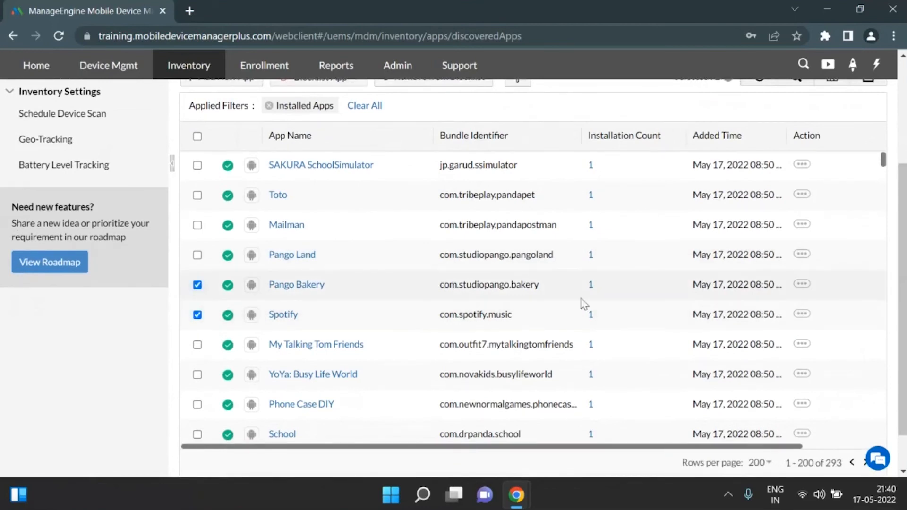
scroll(873, 265, up, 1)
scroll(335, 121, up, 2)
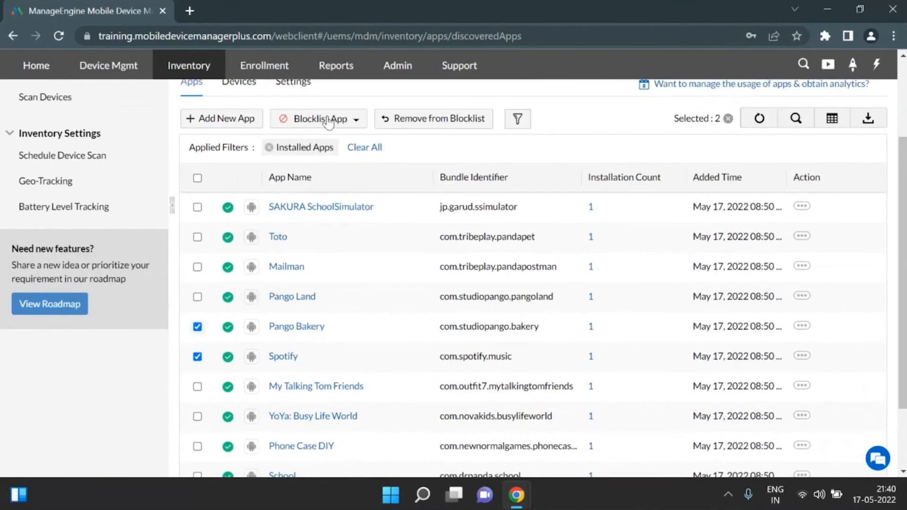
click(330, 120)
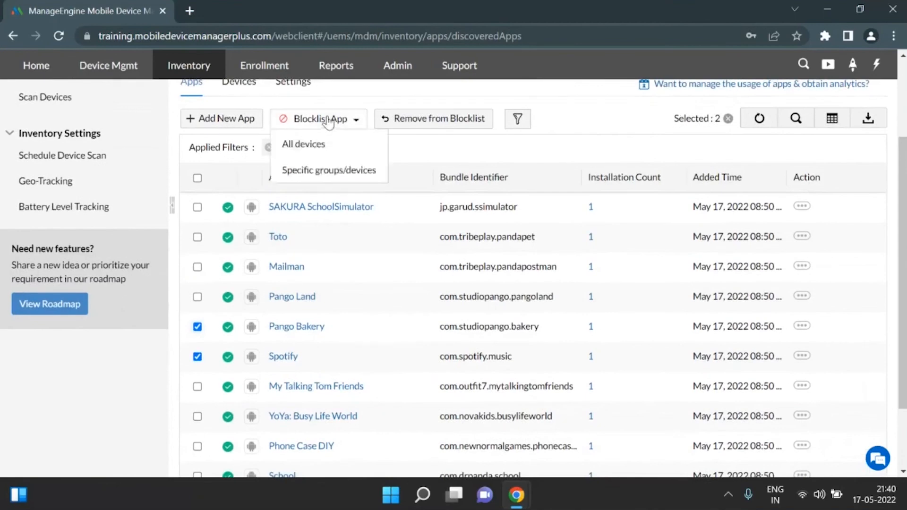
click(345, 178)
Step: Choose the first listed group and ADSyncBrowse as targets and blocklist the selected apps on them
click(344, 175)
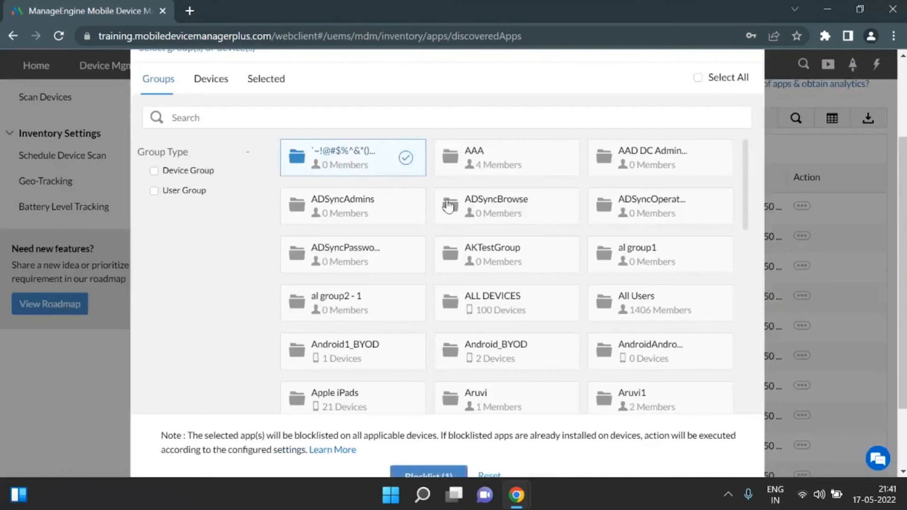
click(495, 206)
scroll(447, 434, down, 1)
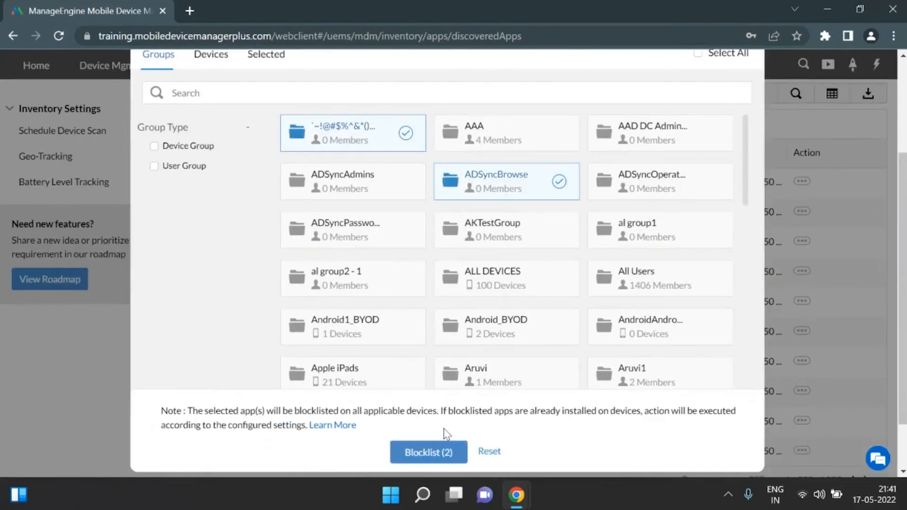
click(439, 455)
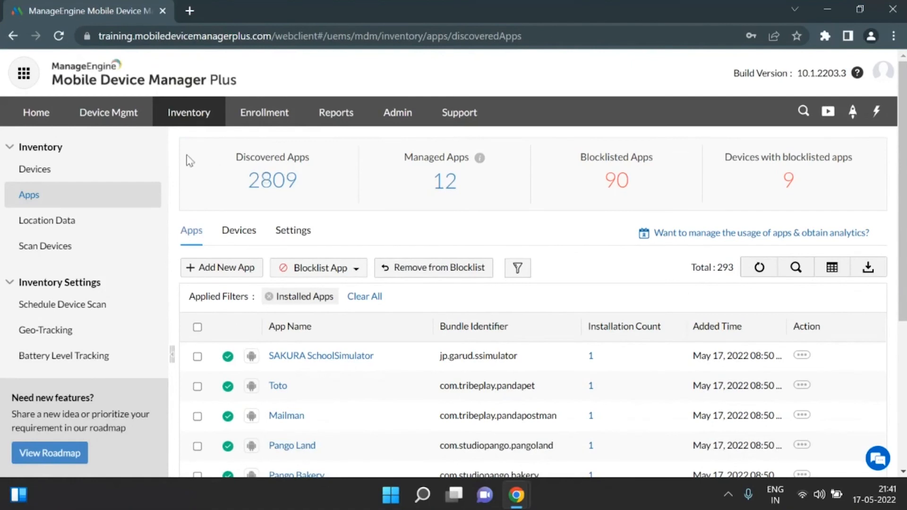
mouse_move(516, 495)
click(376, 443)
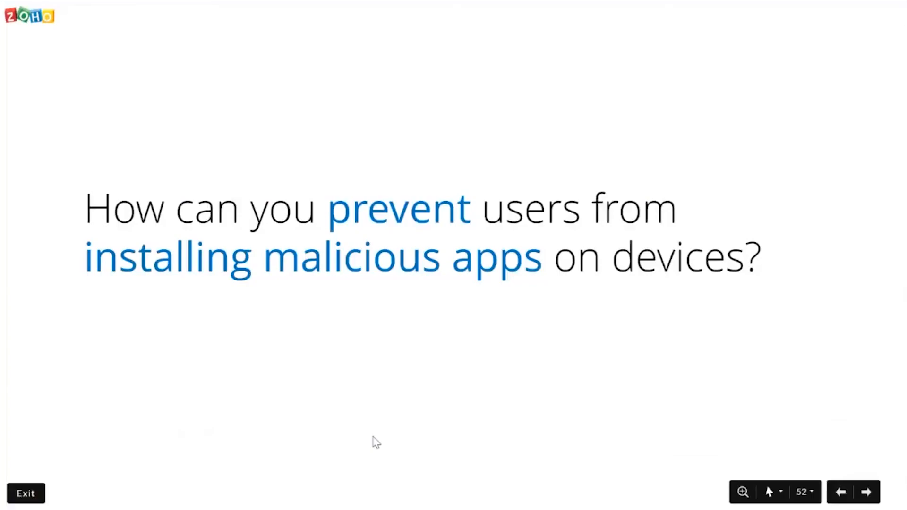
key(Right)
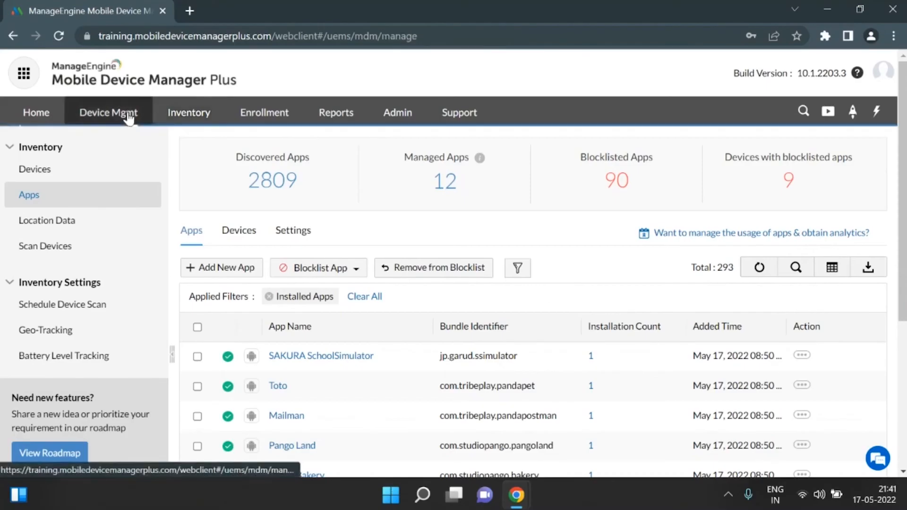
Step: Create an iOS/iPadOS profile named "Content filter - new" in device management and continue to its policy configuration
click(128, 118)
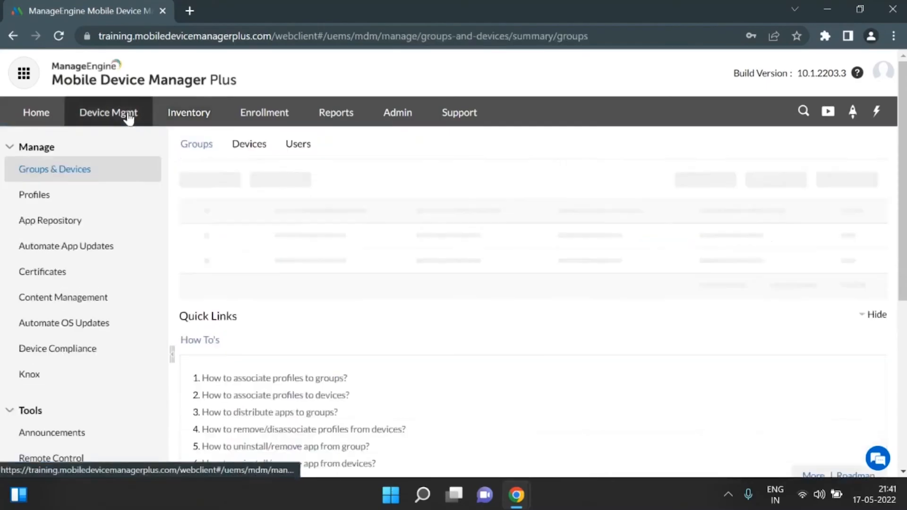
click(66, 202)
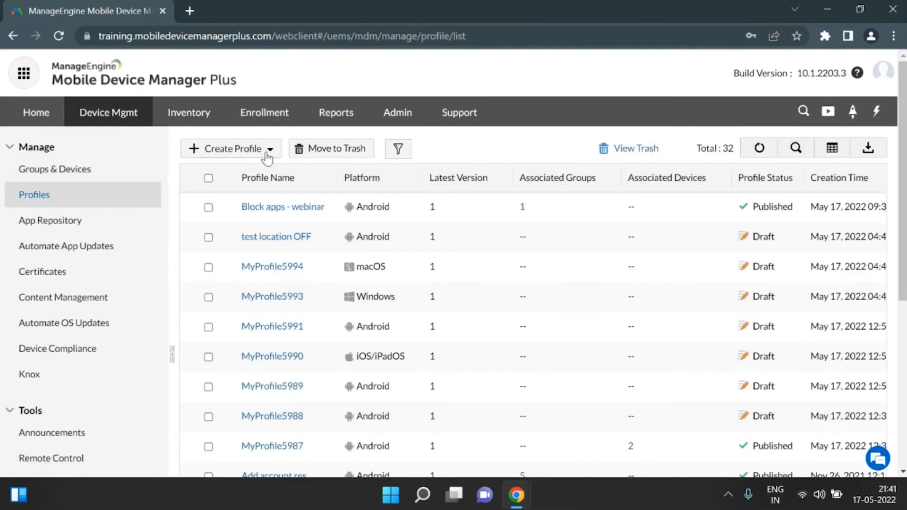
click(267, 156)
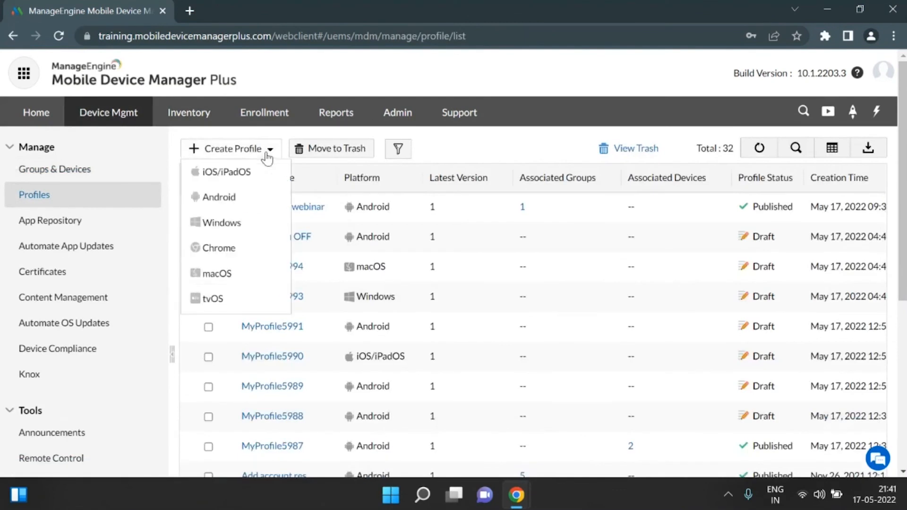
click(226, 172)
click(516, 226)
key(ctrl+a)
text(Content )
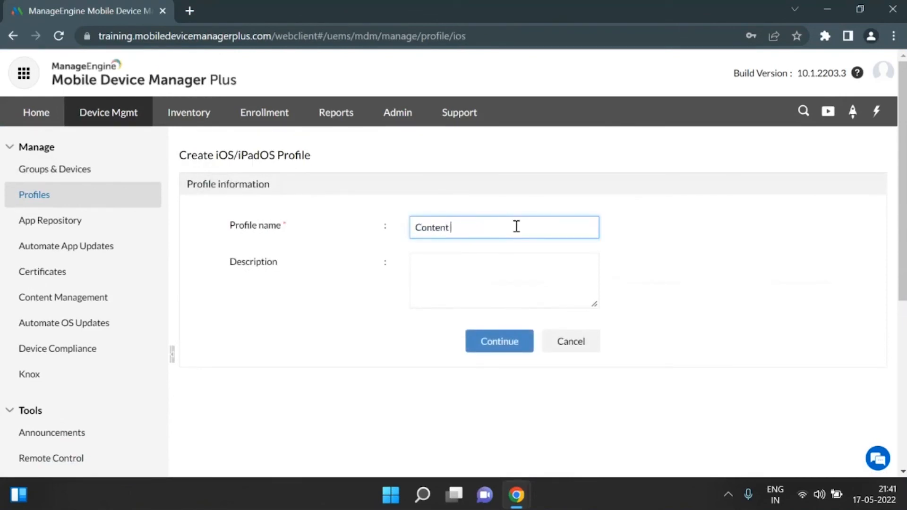
text(filter - new)
click(509, 343)
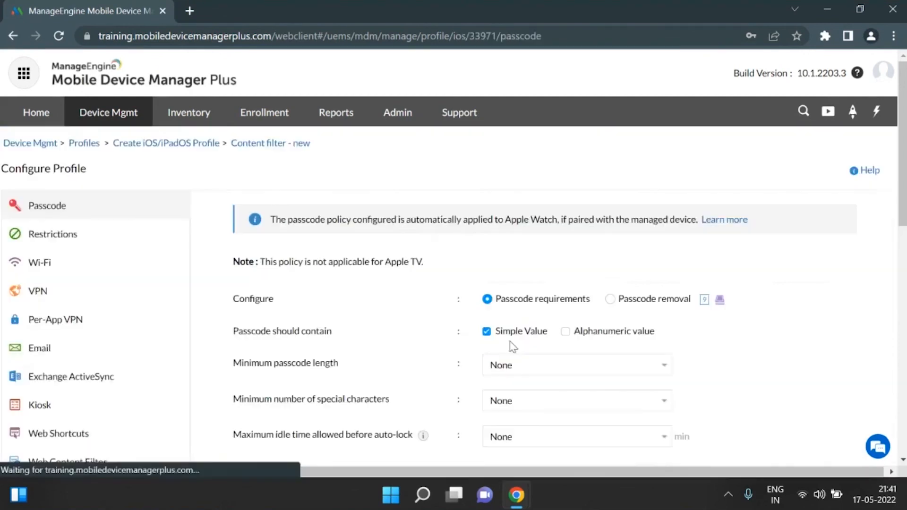
click(95, 462)
scroll(719, 195, down, 3)
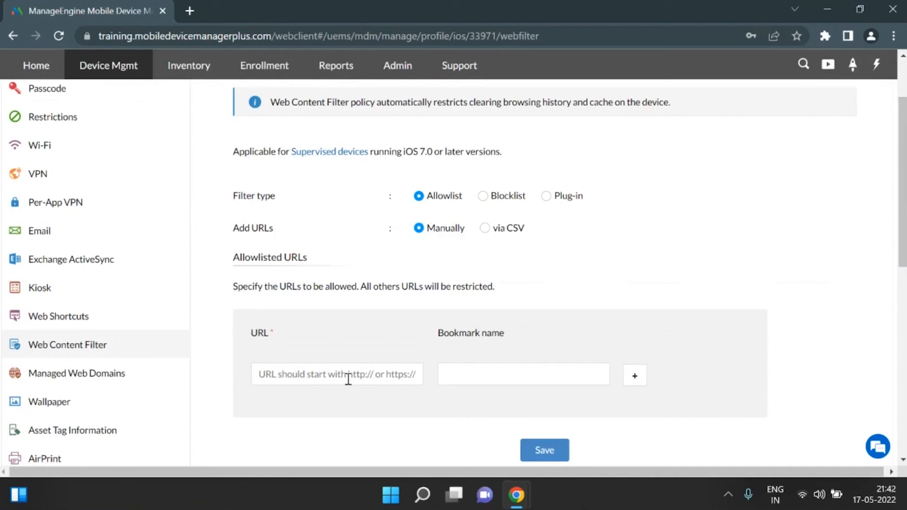
click(483, 196)
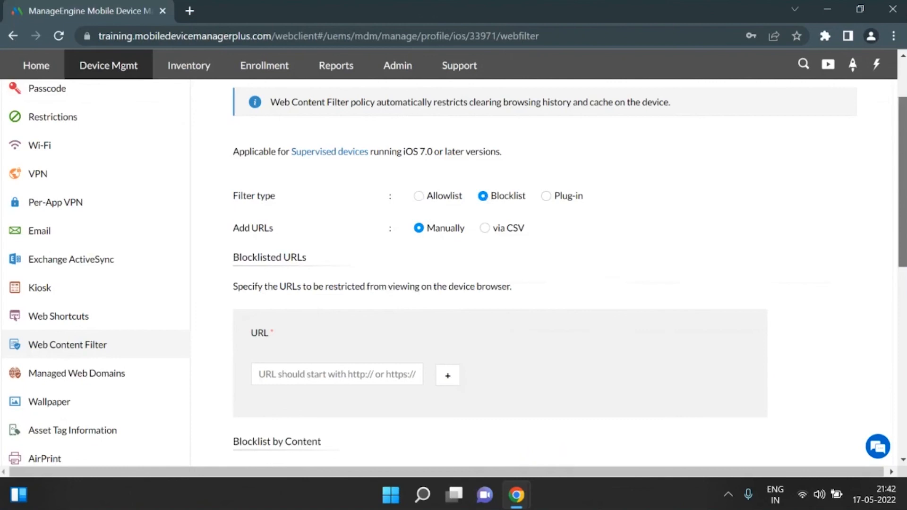
scroll(473, 283, down, 1)
click(341, 339)
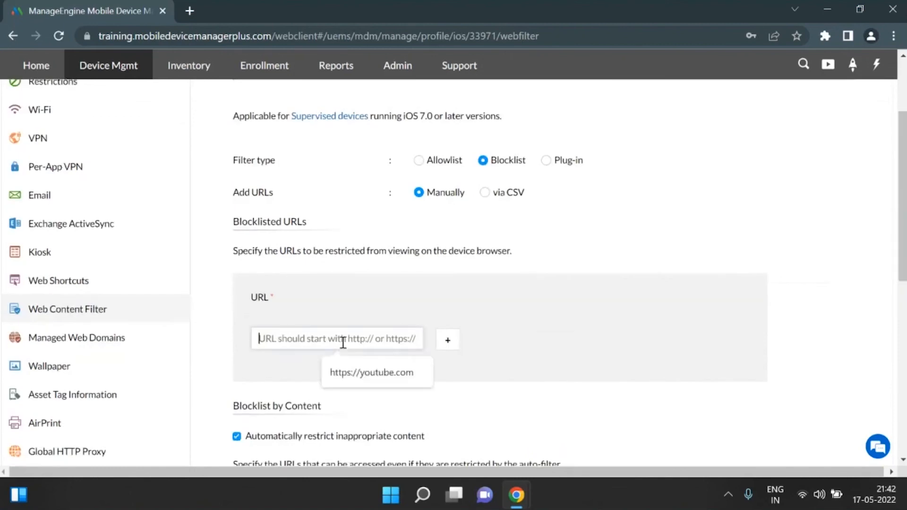
click(362, 372)
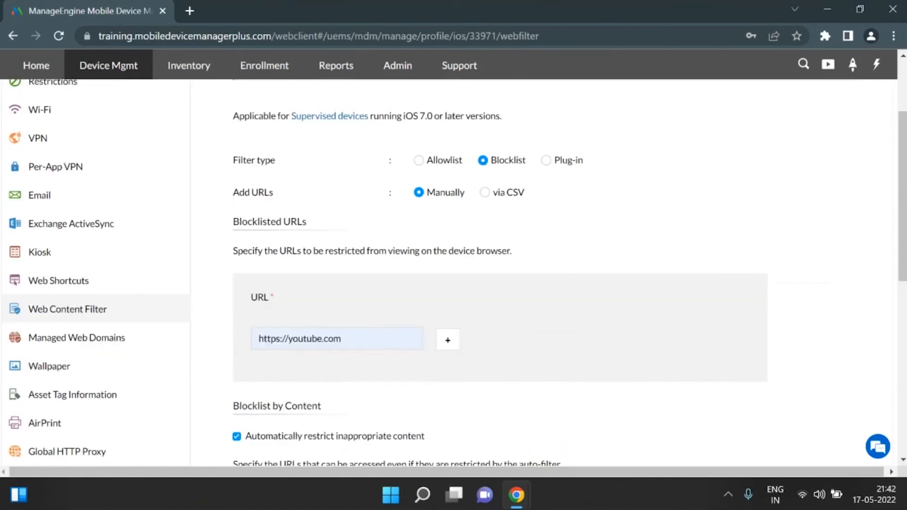
scroll(401, 285, down, 2)
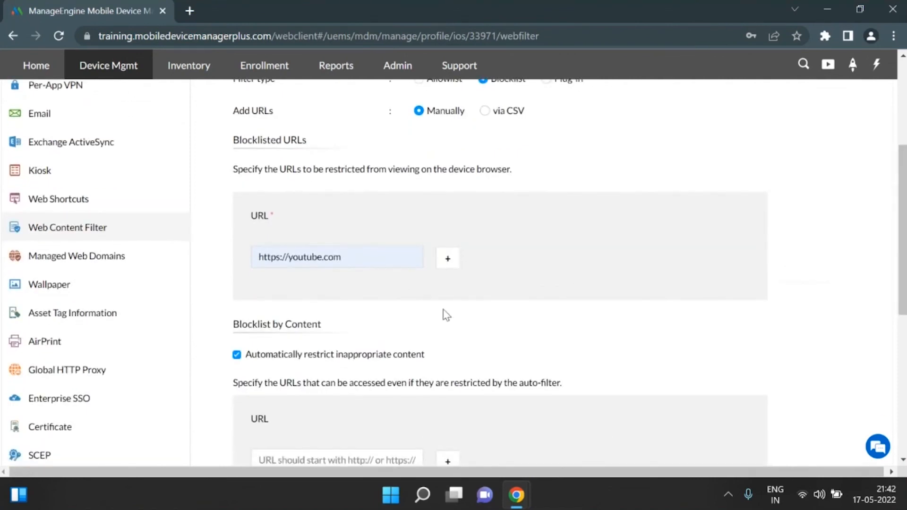
scroll(888, 255, down, 2)
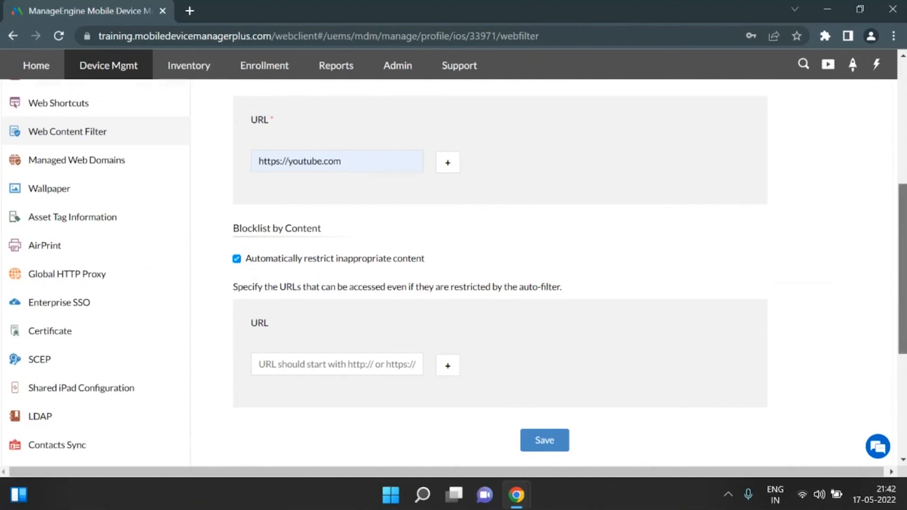
scroll(550, 403, down, 1)
click(550, 402)
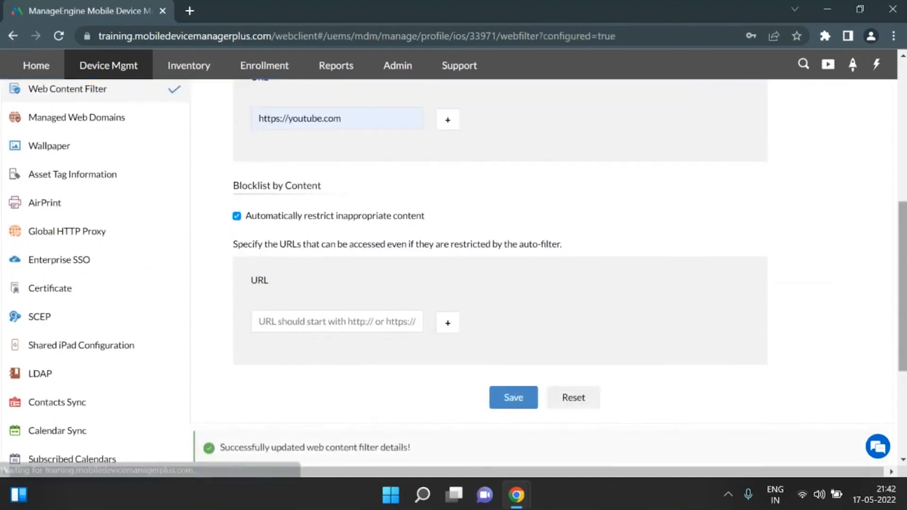
Step: Publish the Content filter - new profile
scroll(538, 401, down, 2)
click(512, 401)
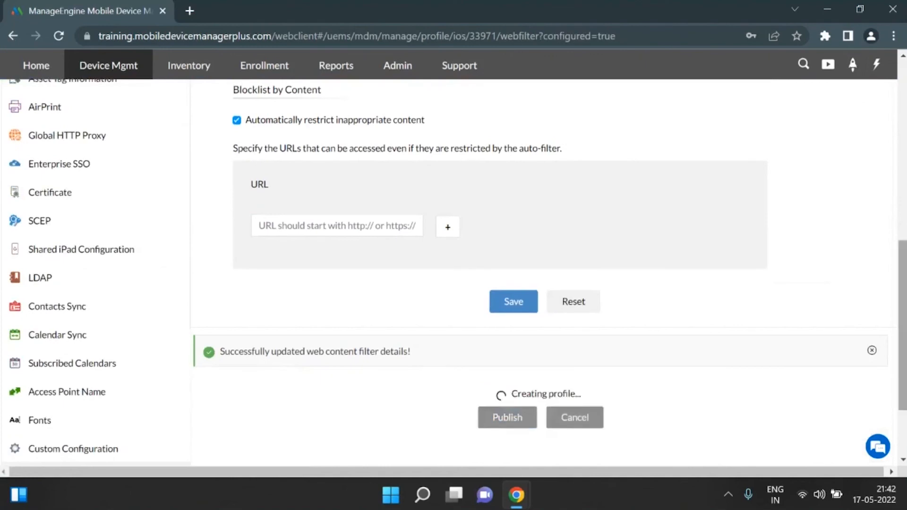
scroll(893, 255, up, 2)
scroll(892, 255, up, 4)
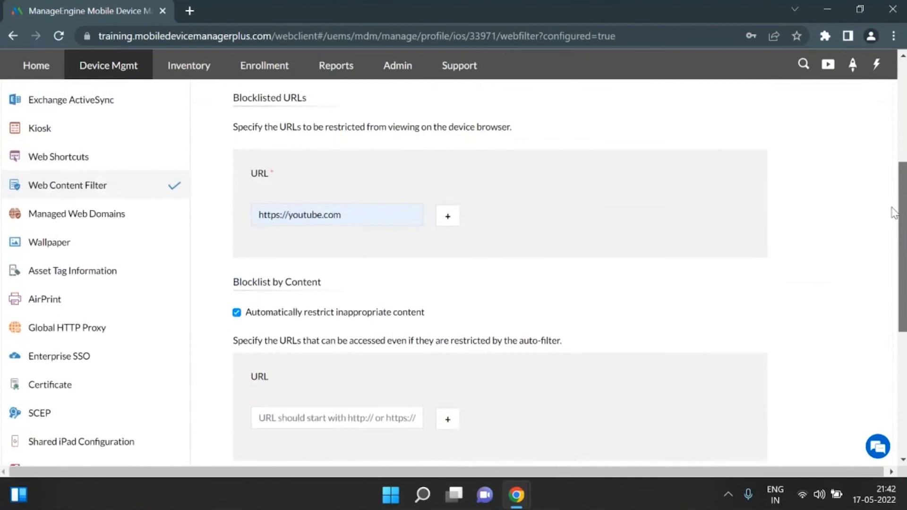
scroll(407, 203, up, 5)
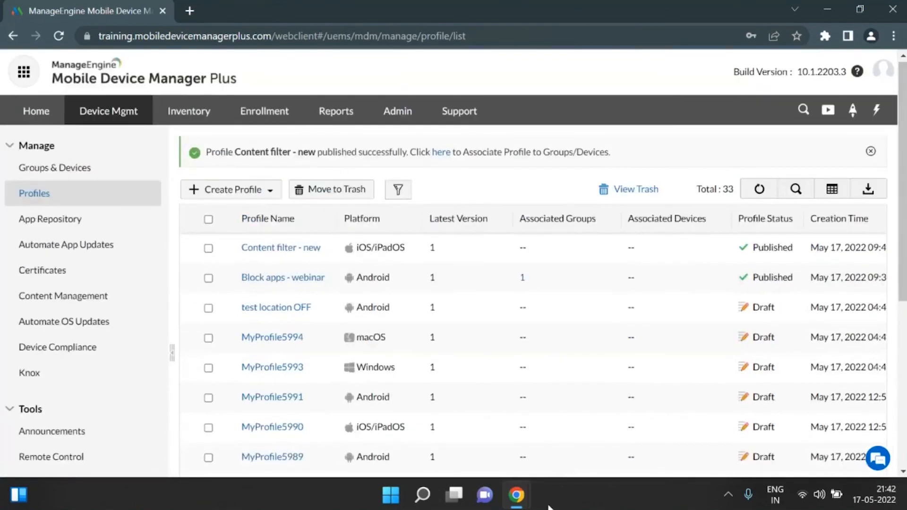
mouse_move(516, 494)
click(335, 426)
key(Right)
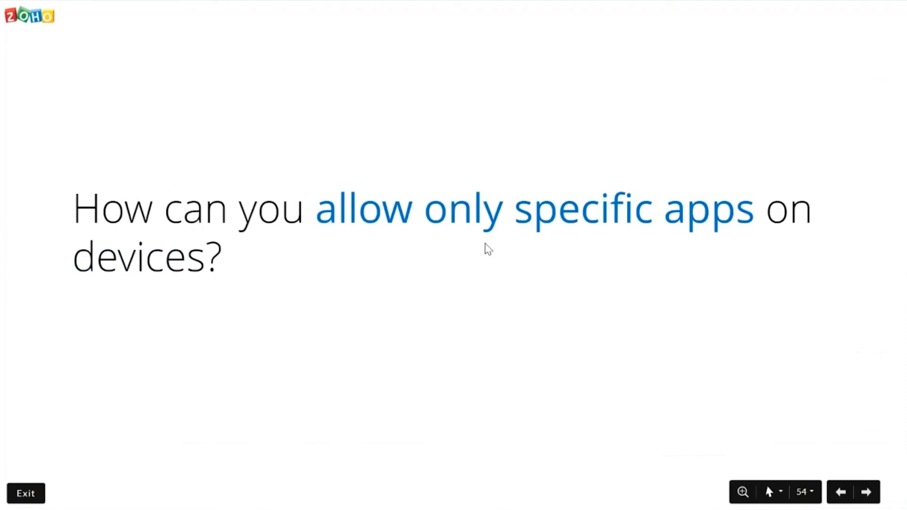
key(XF86AudioRaiseVolume)
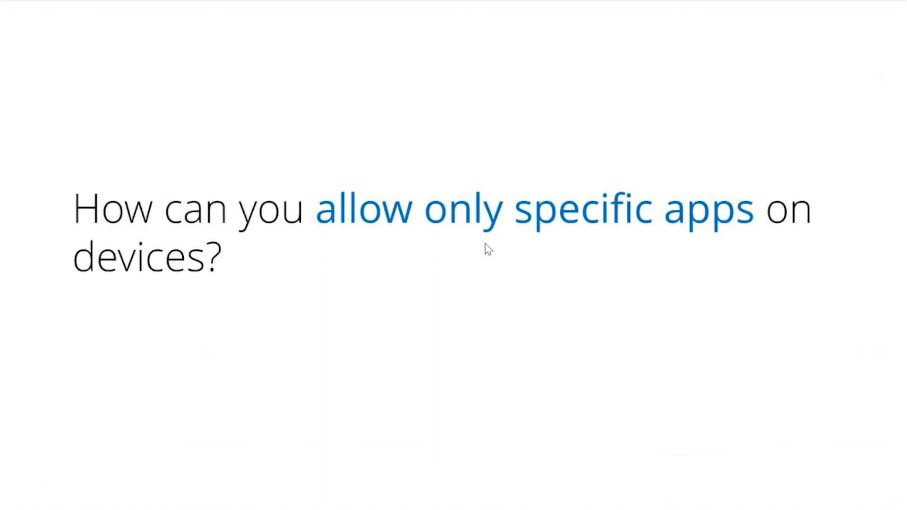
Step: Switch to Mobile Device Manager Plus, create an Android device profile named "Android kiosk" and continue to its policy configuration
key(alt+Tab)
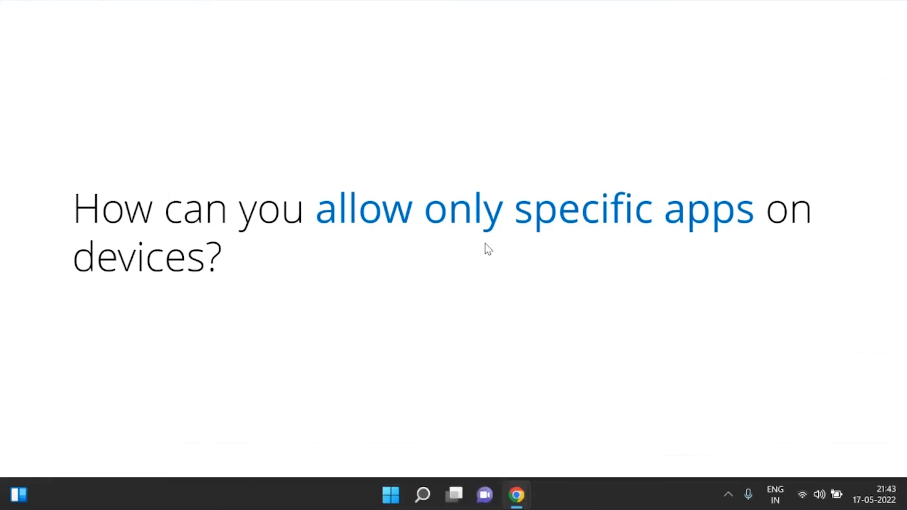
click(259, 191)
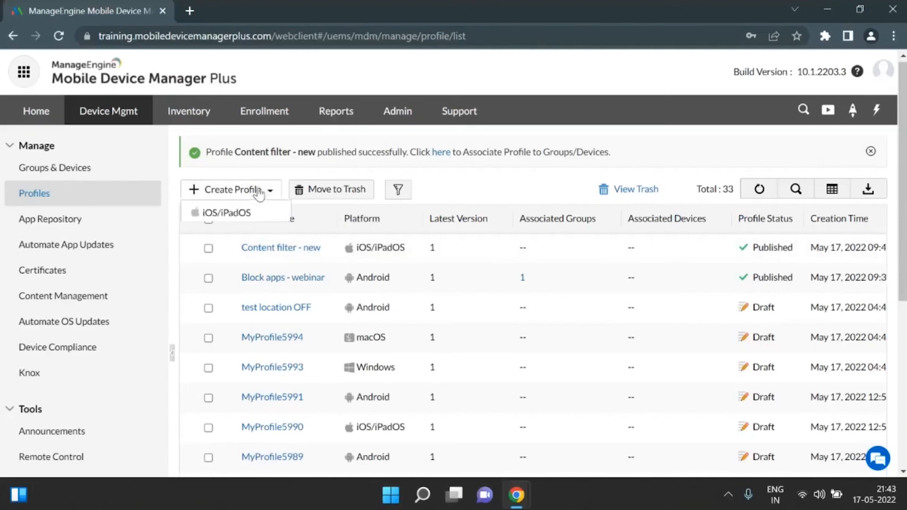
click(261, 237)
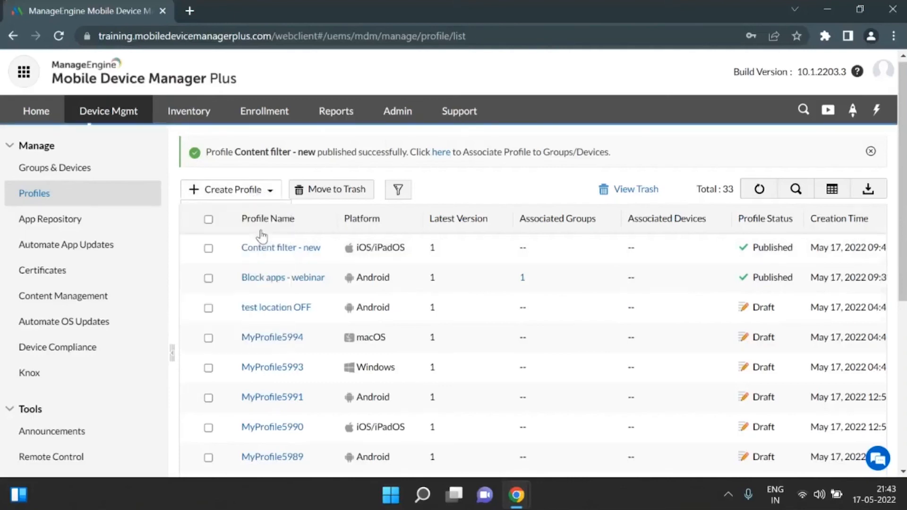
double_click(500, 255)
text(Android kiosk)
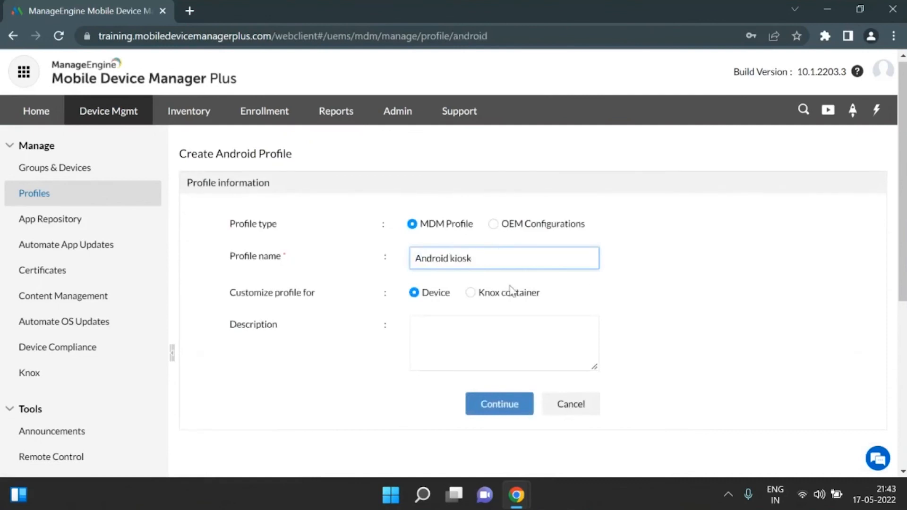
click(502, 403)
Step: Open the profile's kiosk policy and set it to Multi App Mode
click(90, 430)
scroll(575, 189, down, 2)
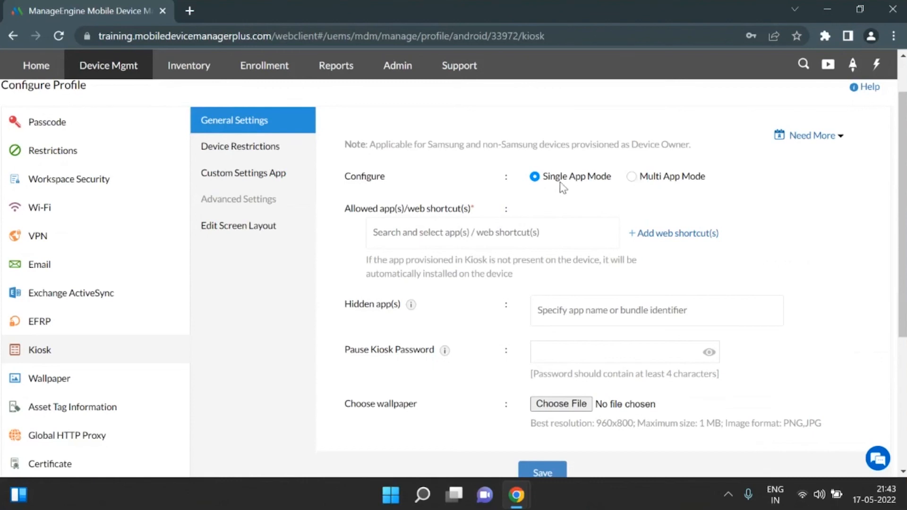
click(632, 180)
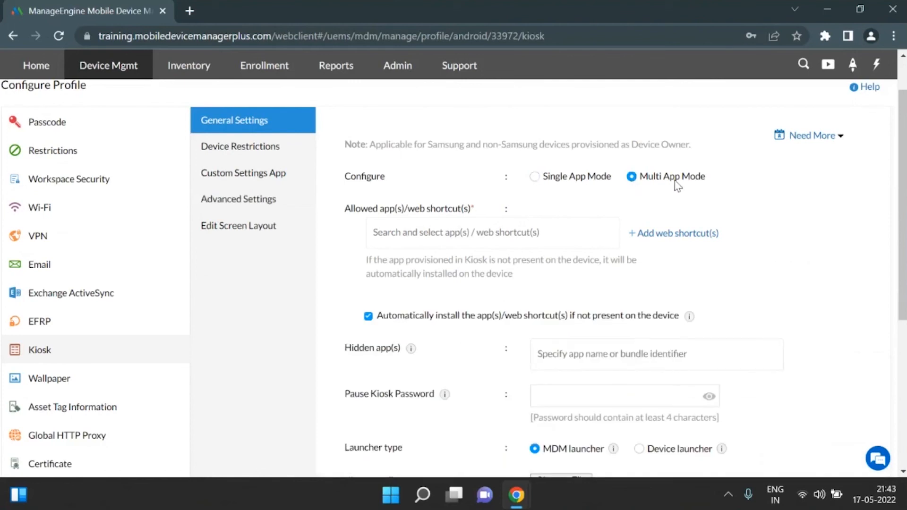
Step: Examine the kiosk policy's web shortcut form and its remaining general settings, such as hidden apps, pause password and launcher type
click(676, 239)
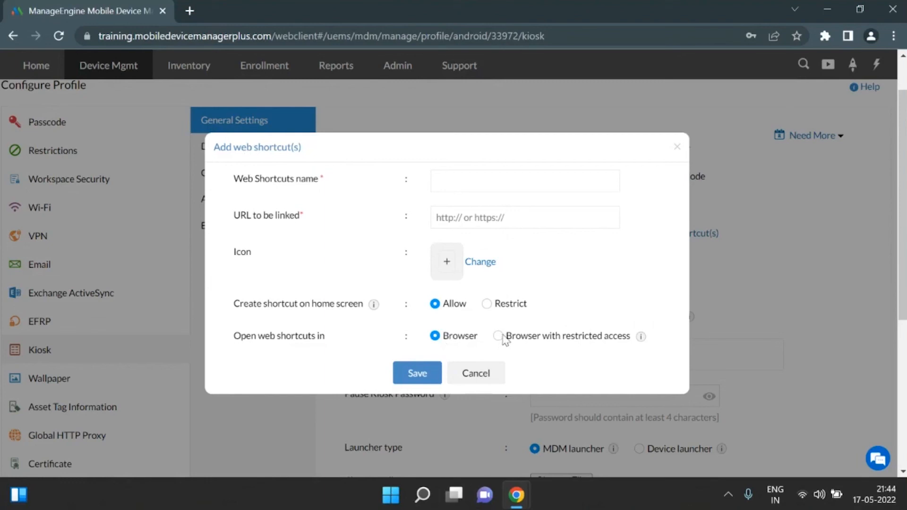
click(677, 156)
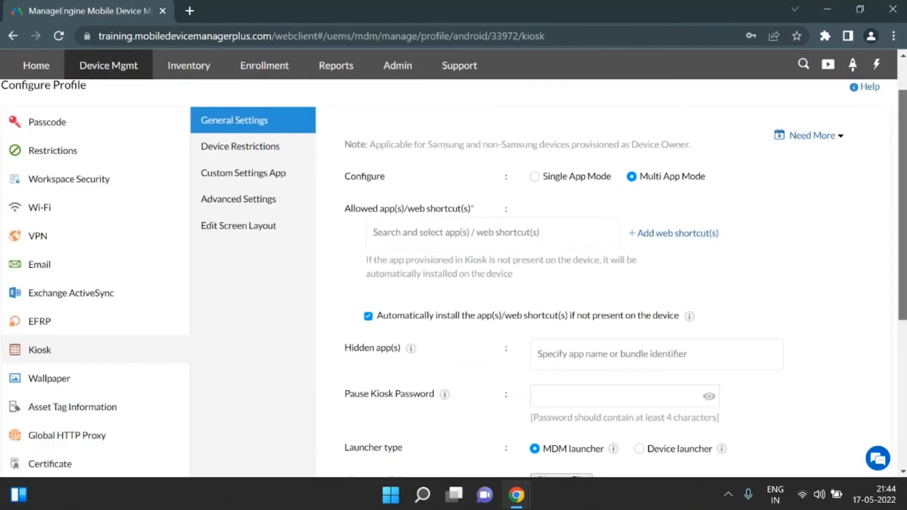
scroll(904, 257, down, 3)
drag(906, 253, 905, 259)
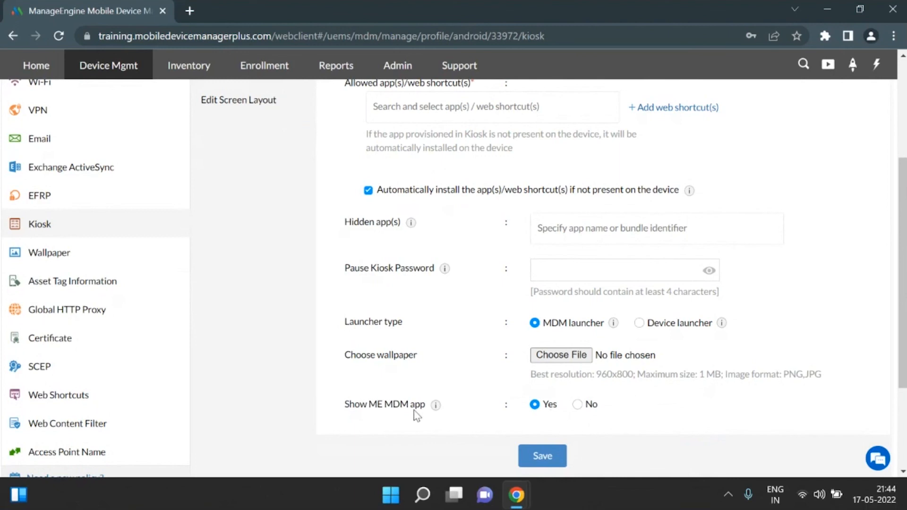
scroll(415, 415, up, 2)
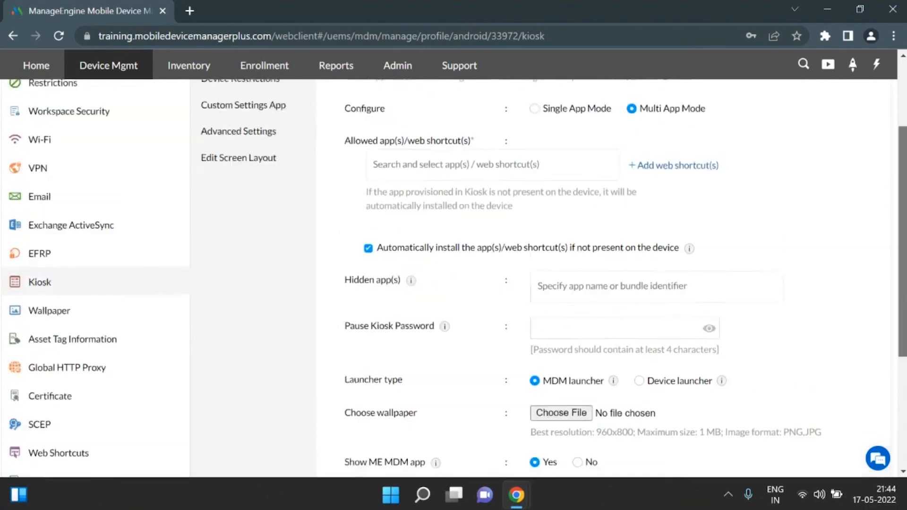
scroll(277, 210, up, 1)
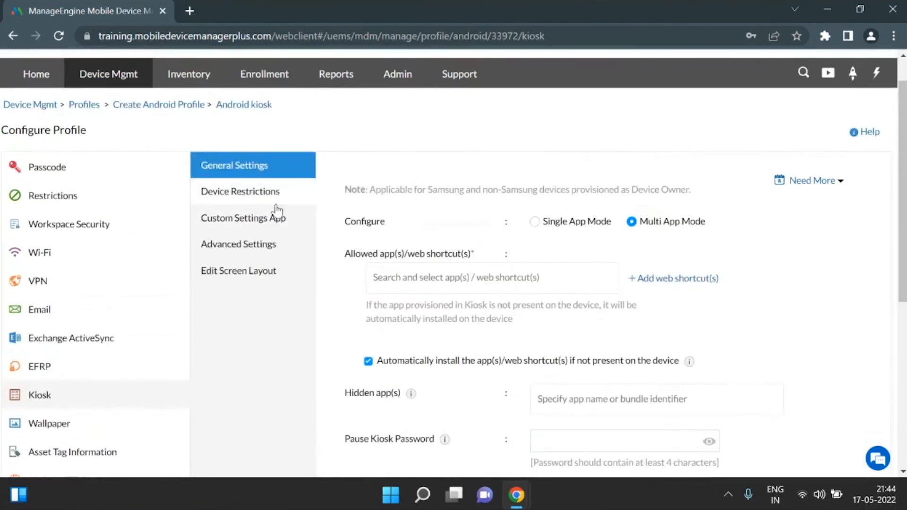
Step: In the kiosk device restrictions, fix the ringer volume at 56% and restrict heads-up notifications
click(276, 205)
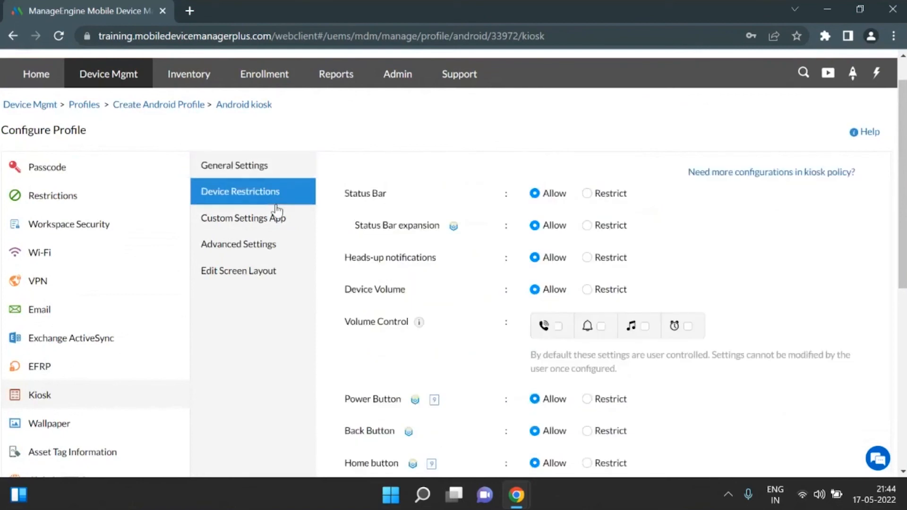
scroll(277, 210, down, 2)
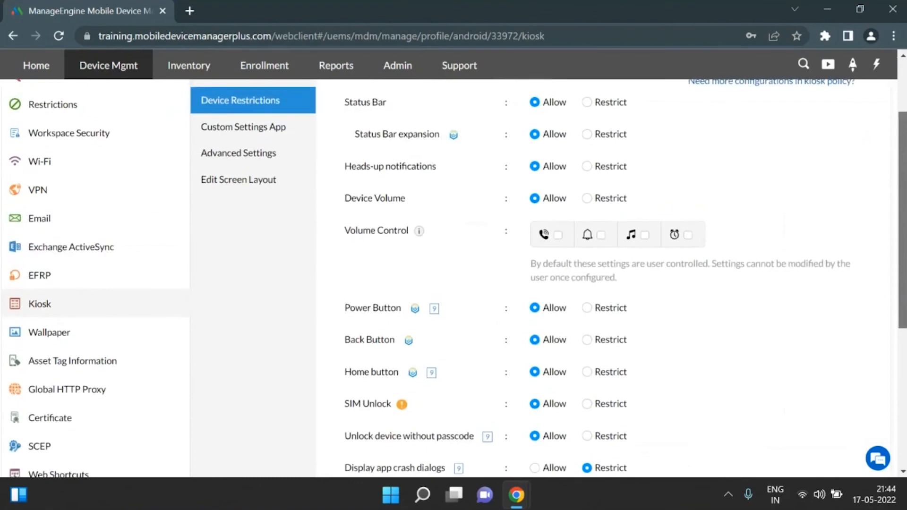
scroll(277, 210, up, 1)
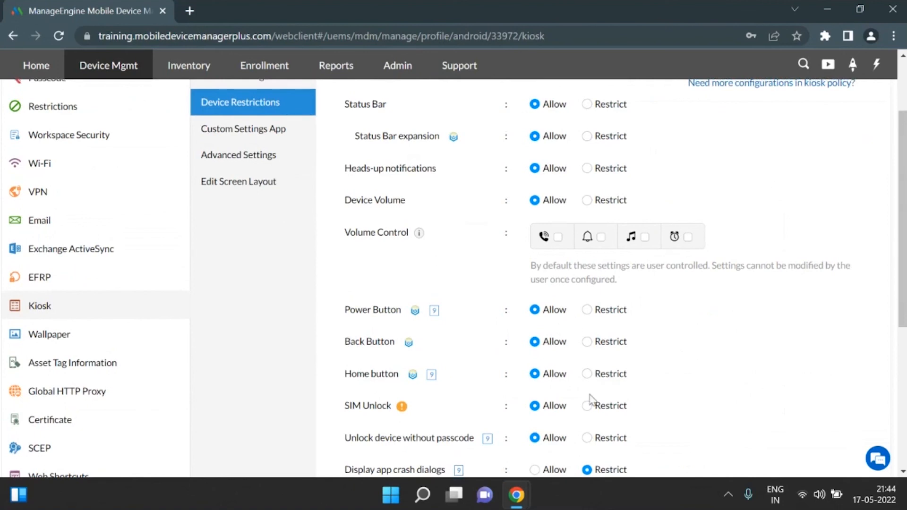
mouse_move(600, 239)
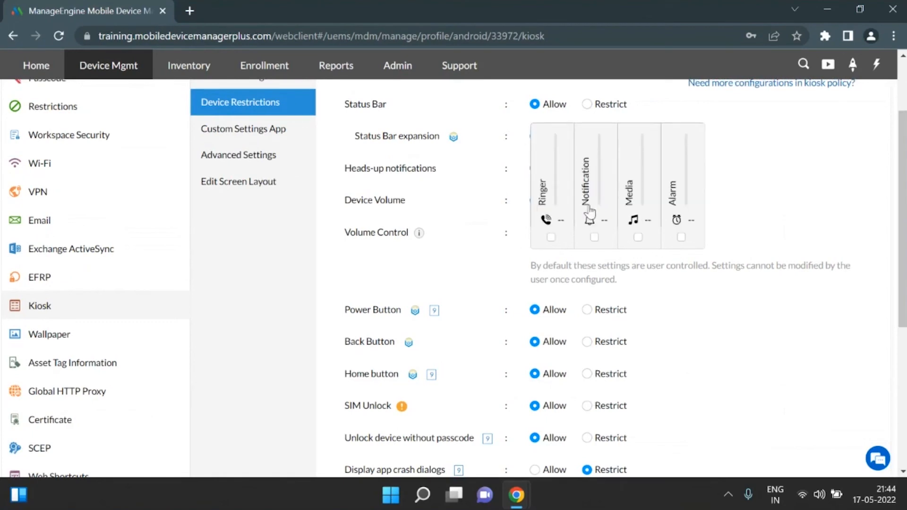
right_click(553, 237)
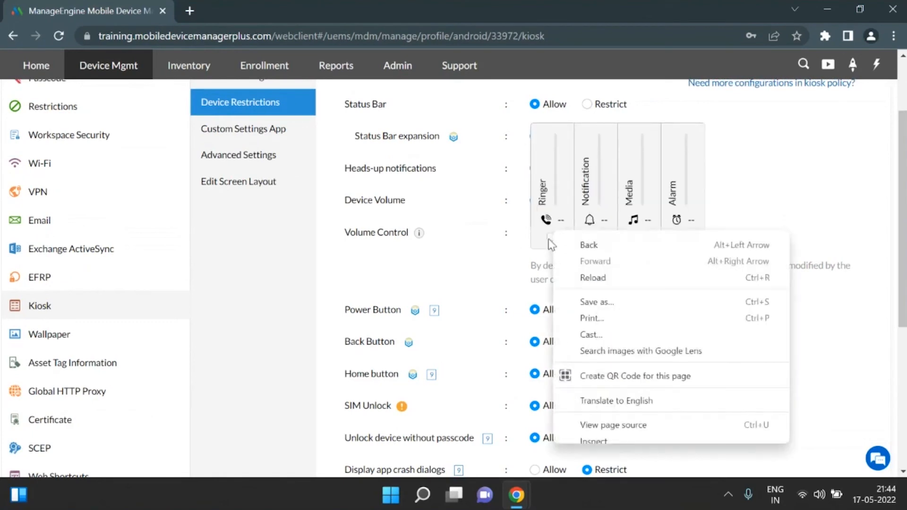
key(Escape)
click(550, 237)
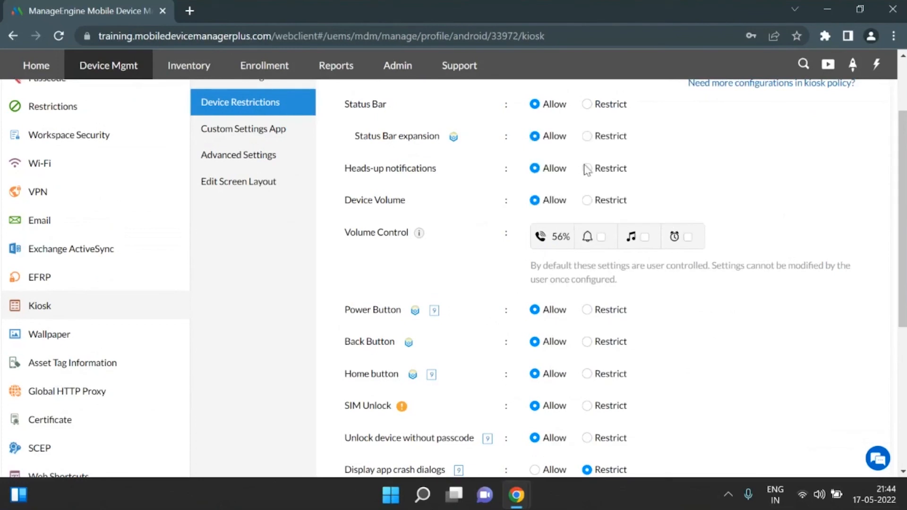
click(586, 169)
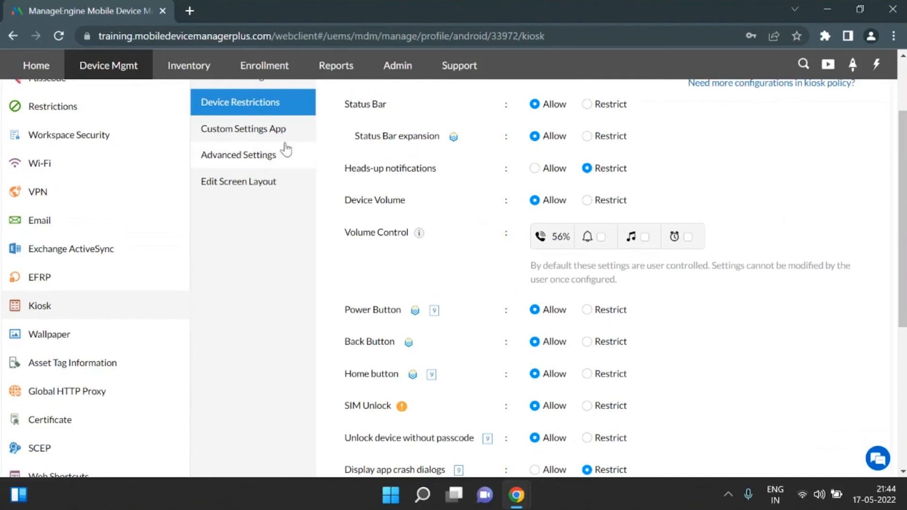
Step: Enable the kiosk's custom settings app and review the device settings it offers to users
click(270, 137)
scroll(307, 130, up, 1)
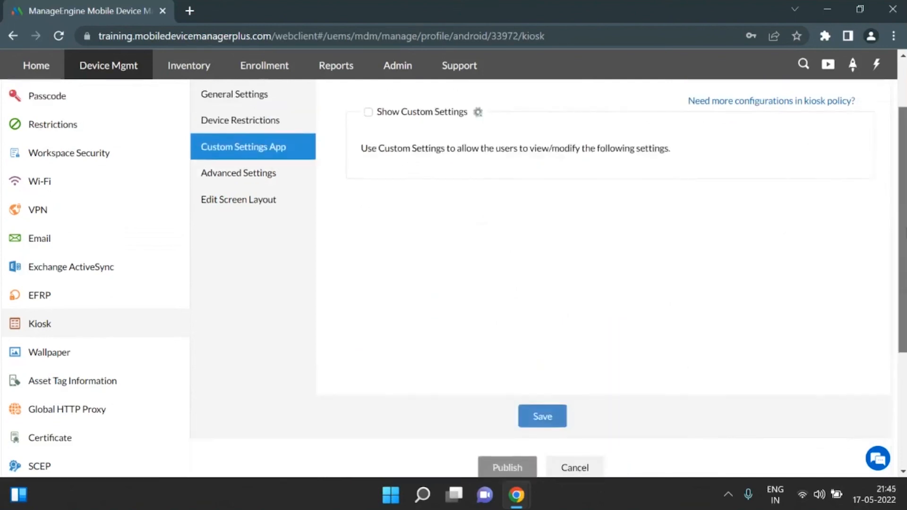
click(370, 116)
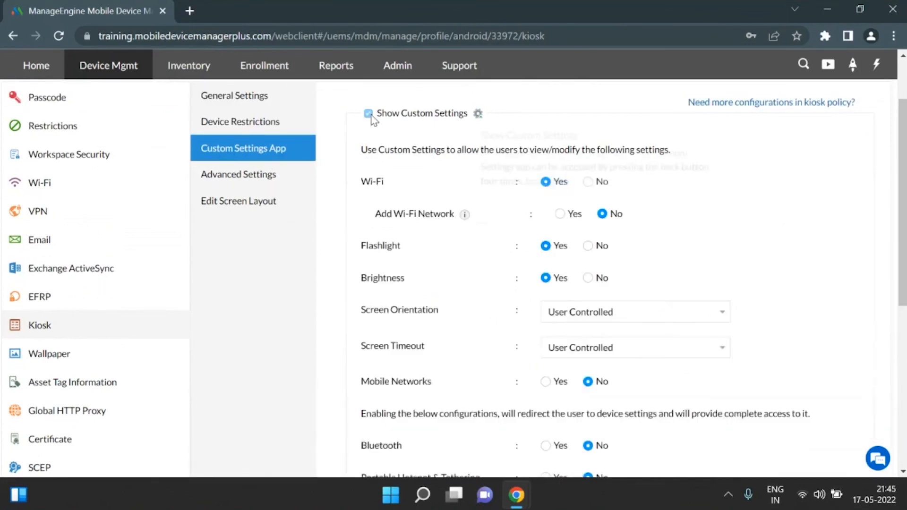
scroll(488, 201, down, 1)
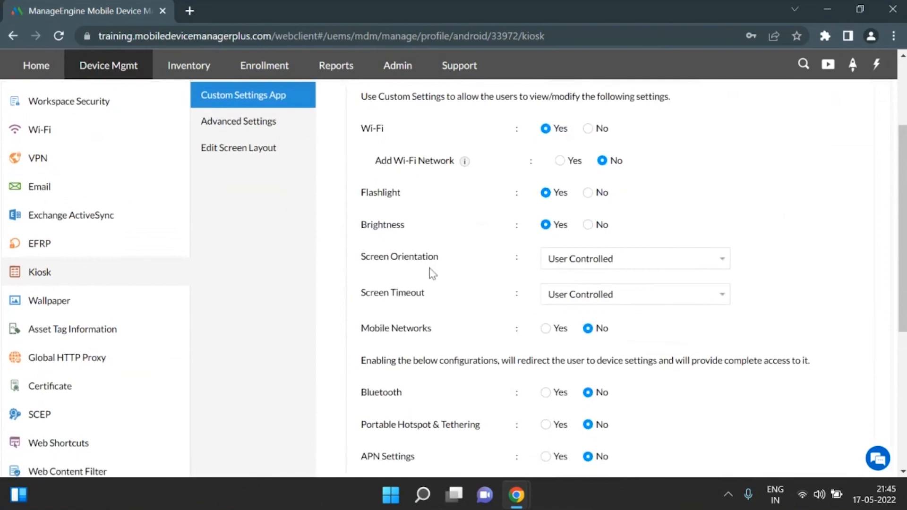
scroll(480, 228, down, 2)
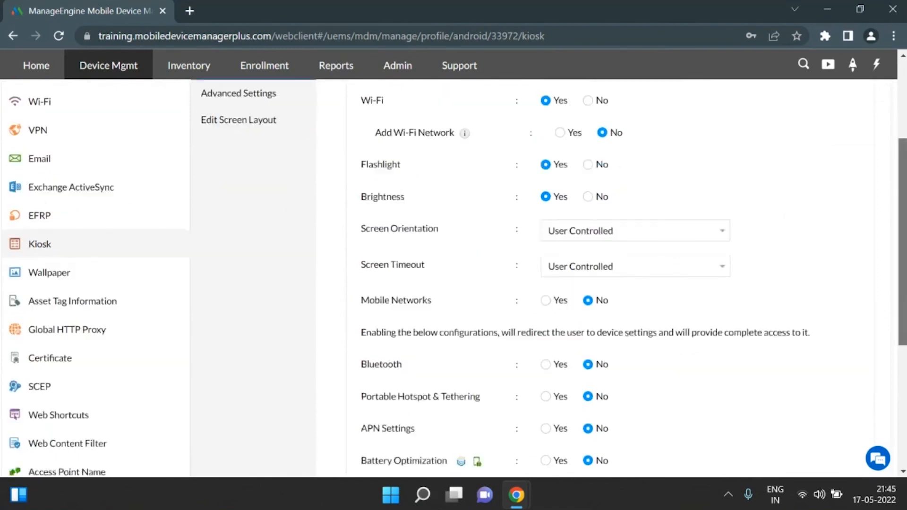
scroll(534, 123, up, 5)
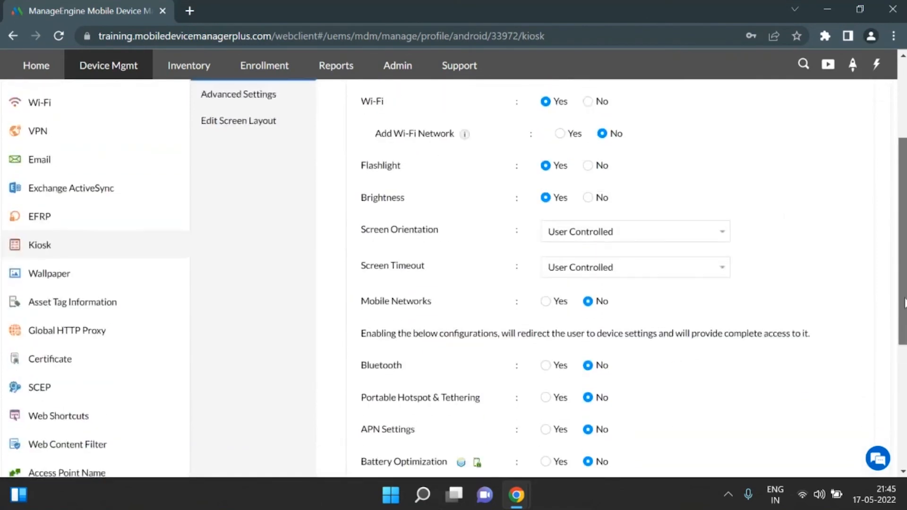
Step: Open the kiosk home screen customization and examine its layout settings and the smartphone preview with its dock
click(254, 307)
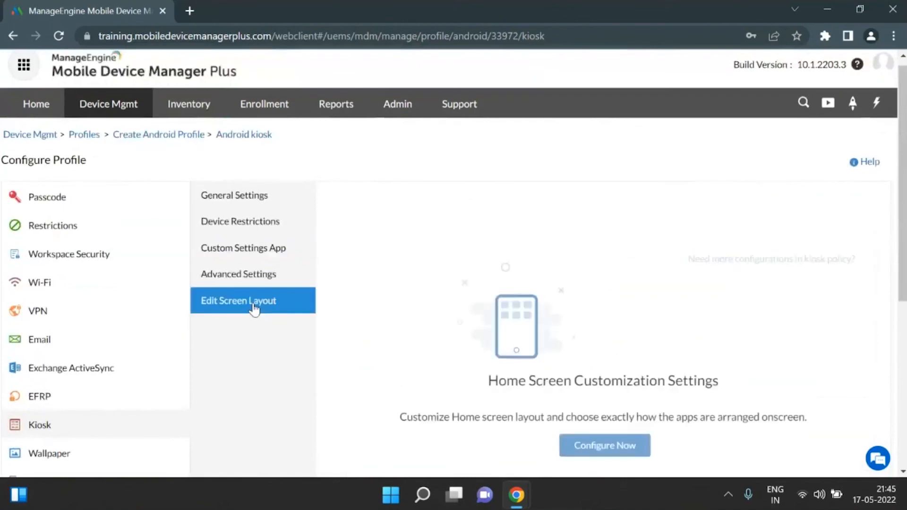
click(634, 451)
scroll(902, 333, down, 8)
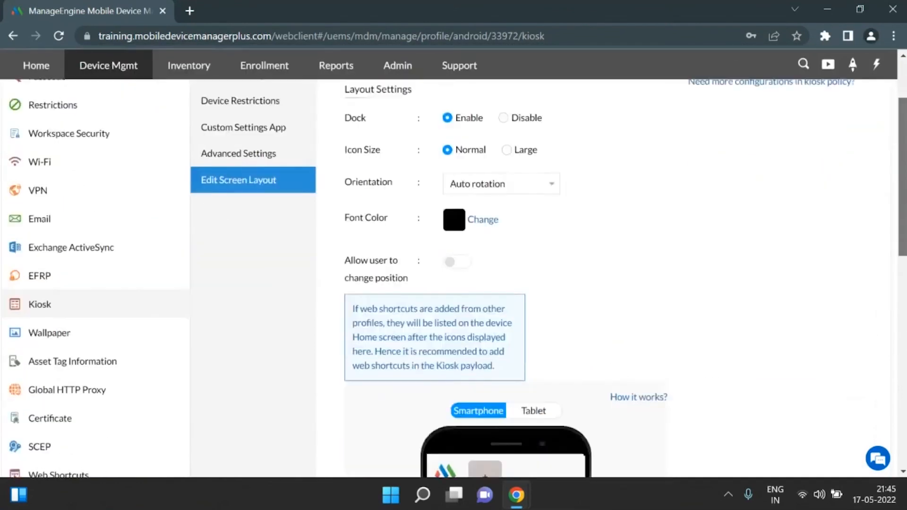
drag(903, 333, 902, 365)
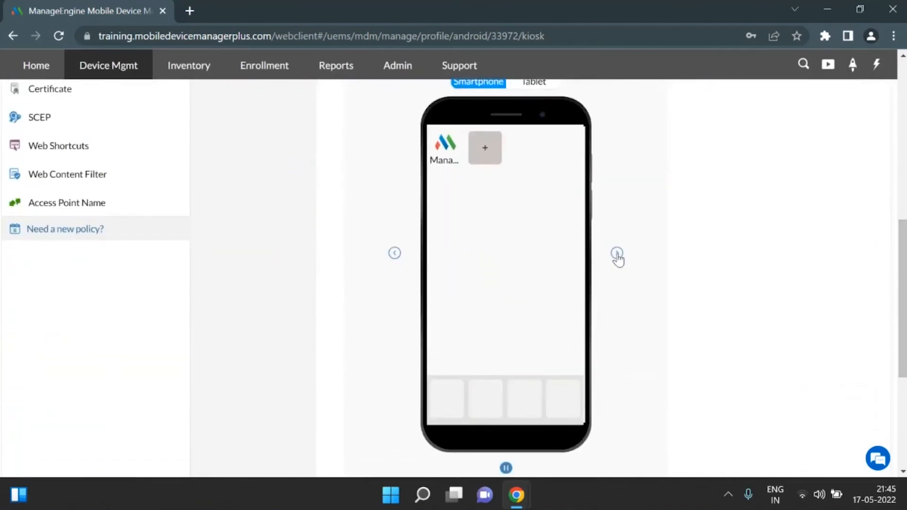
drag(902, 279, 882, 134)
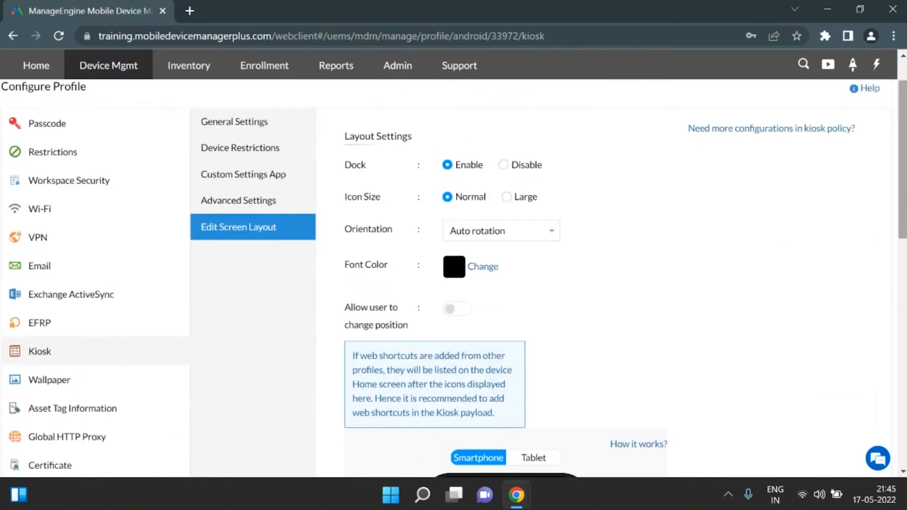
scroll(482, 292, down, 7)
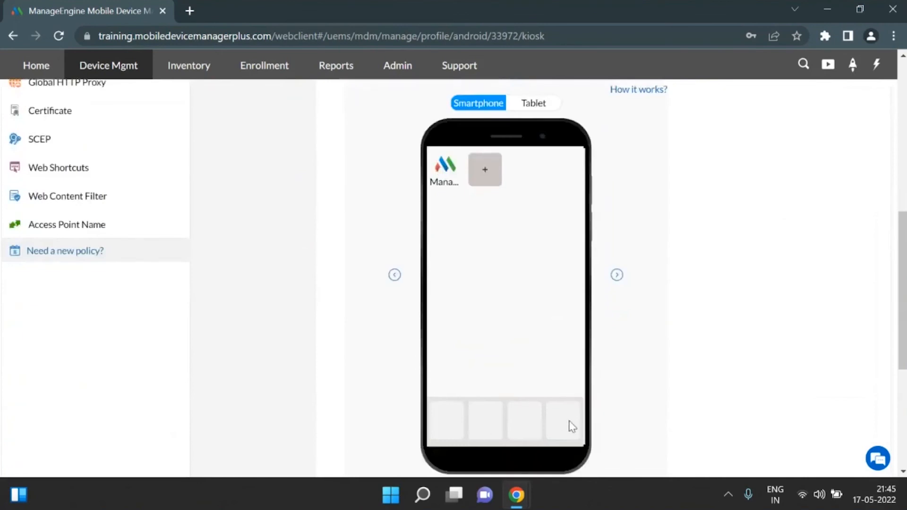
scroll(889, 248, up, 6)
scroll(887, 242, up, 1)
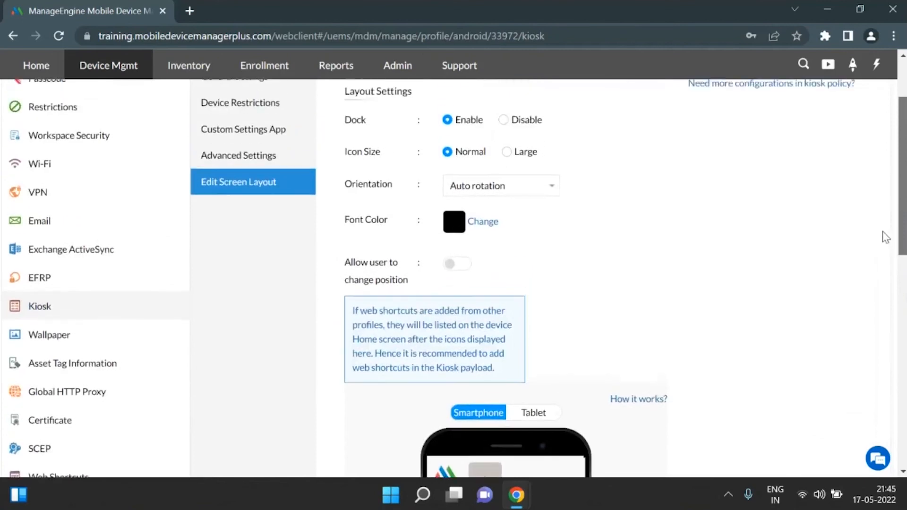
scroll(885, 243, down, 1)
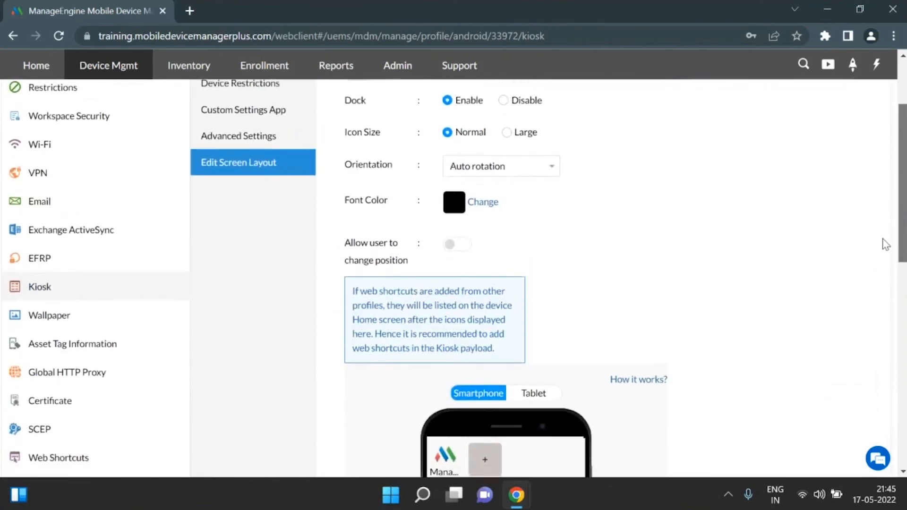
scroll(882, 247, down, 5)
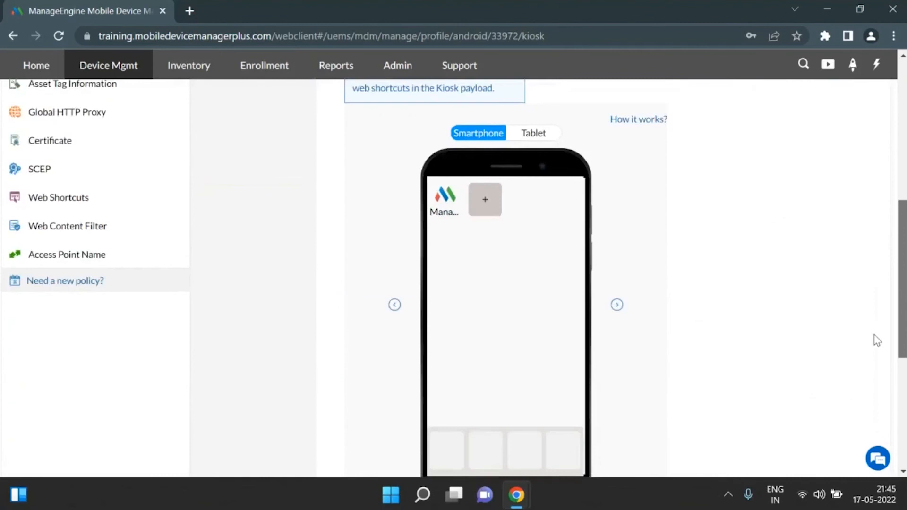
scroll(876, 340, up, 8)
Step: Leave the kiosk policy without saving, return to the profiles list and switch back to the presentation
click(259, 166)
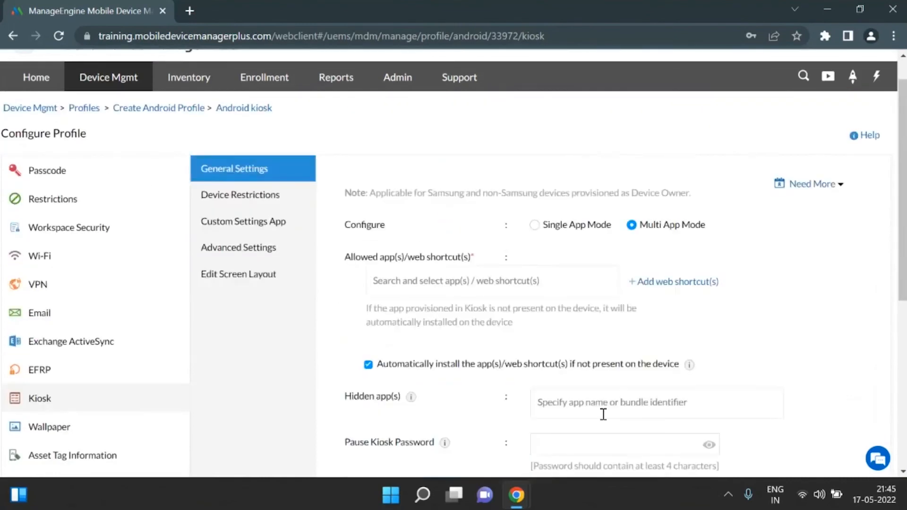
mouse_move(524, 506)
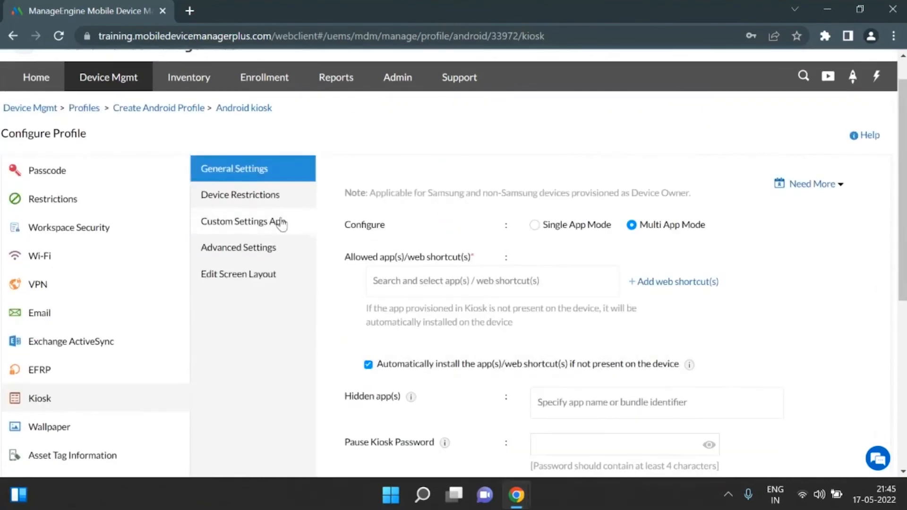
click(97, 108)
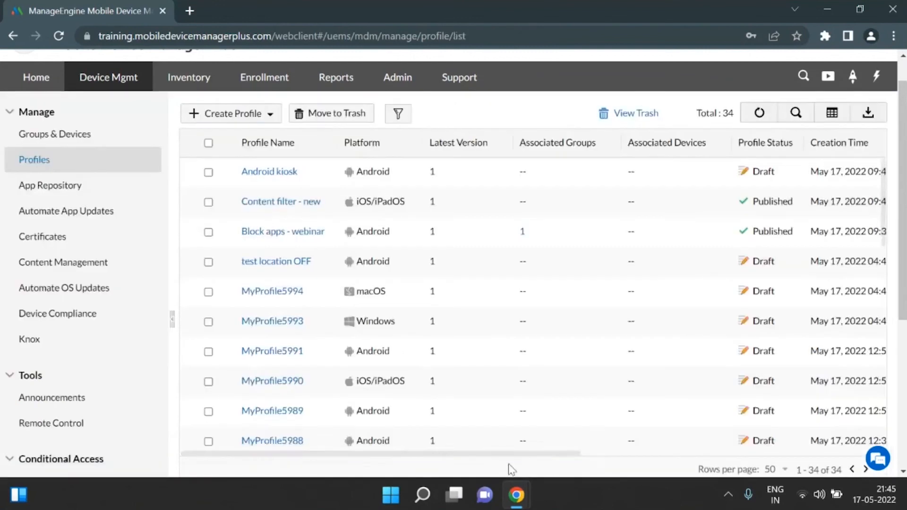
mouse_move(516, 494)
click(391, 434)
click(392, 433)
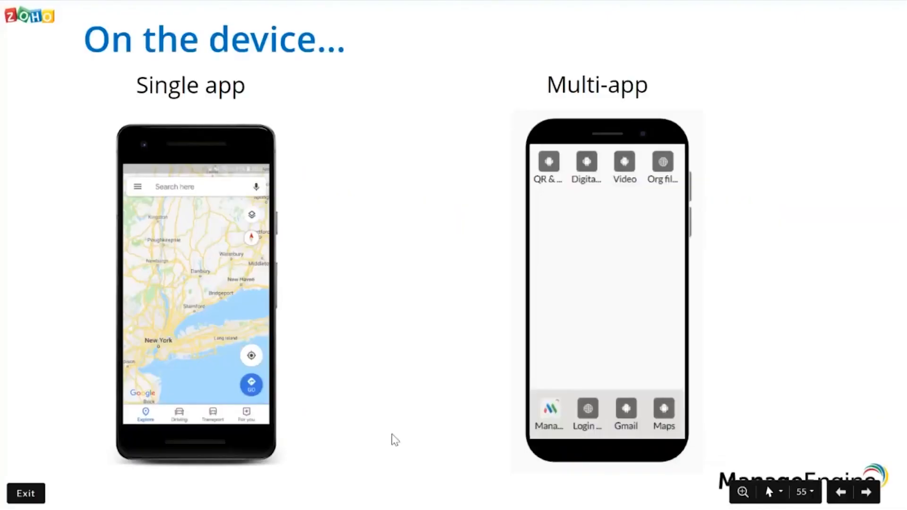
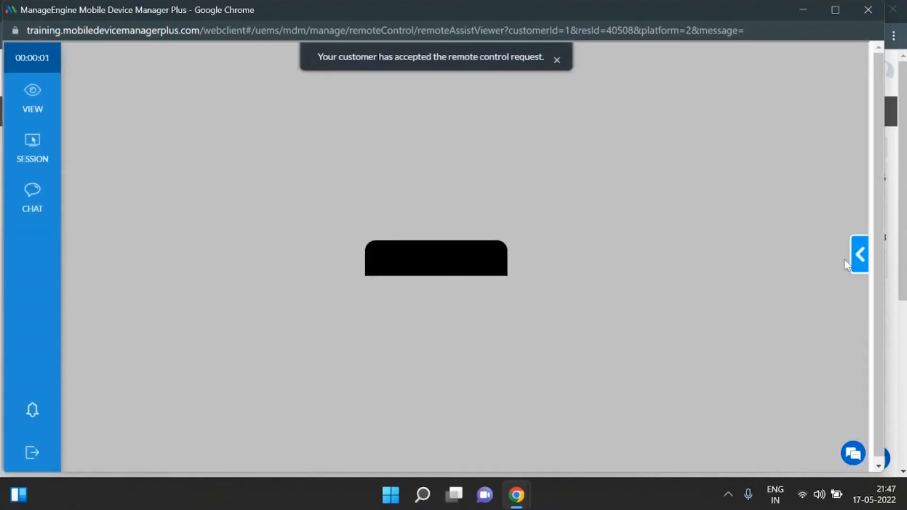
Step: Open the remote session's chat and send the command /EXIT-KIOSK to pause kiosk mode on the device
drag(875, 223, 874, 170)
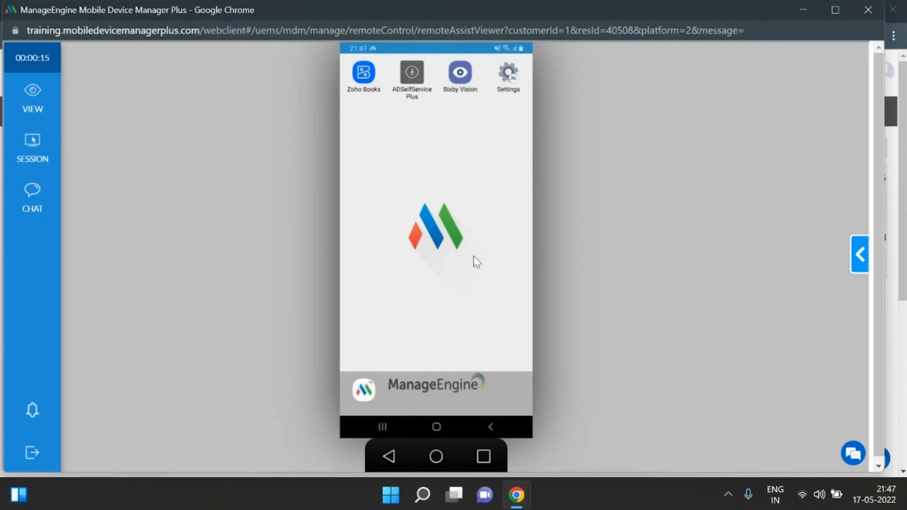
click(859, 255)
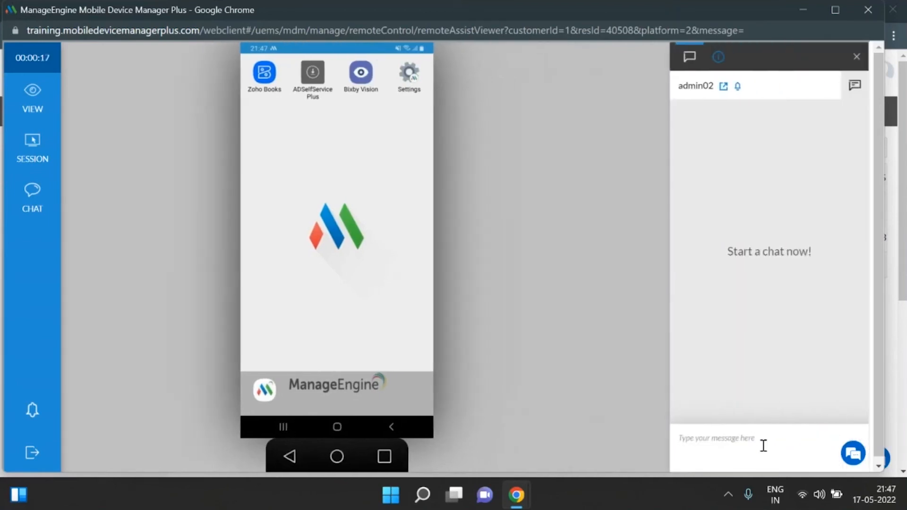
click(764, 445)
text(/E)
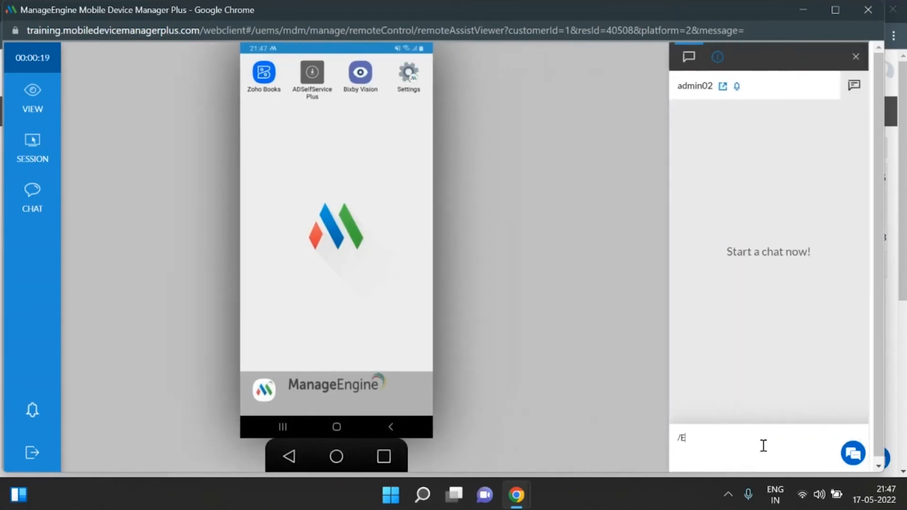
text(XIT KIOSK)
key(Return)
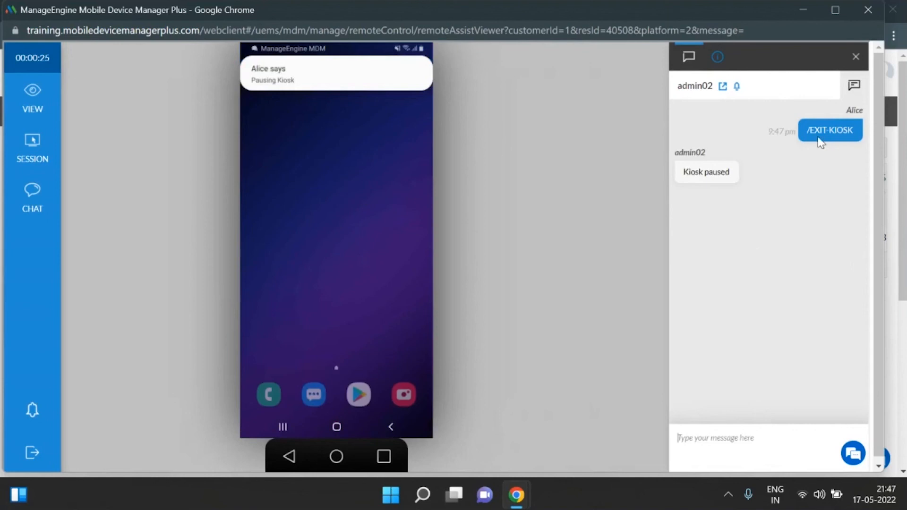
Step: View the remote device's full app list and its Settings app, and return to the device's home screen
drag(336, 278, 330, 174)
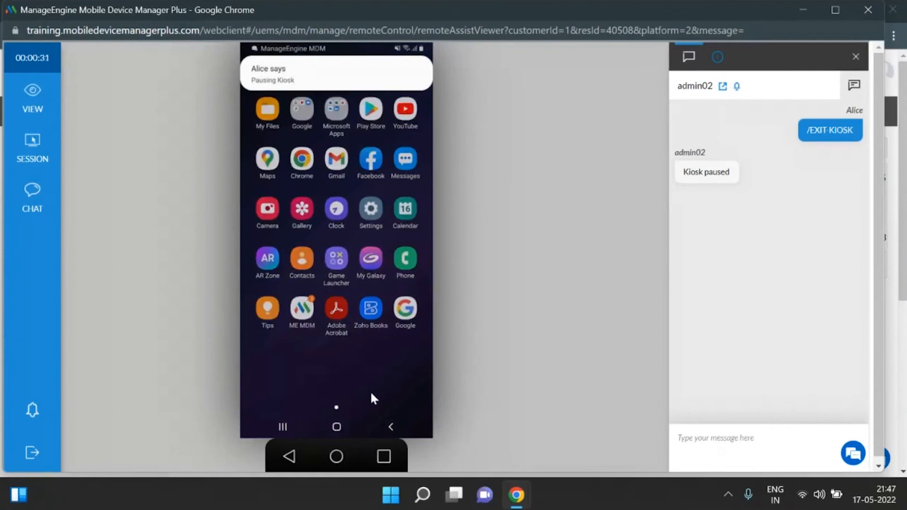
click(371, 212)
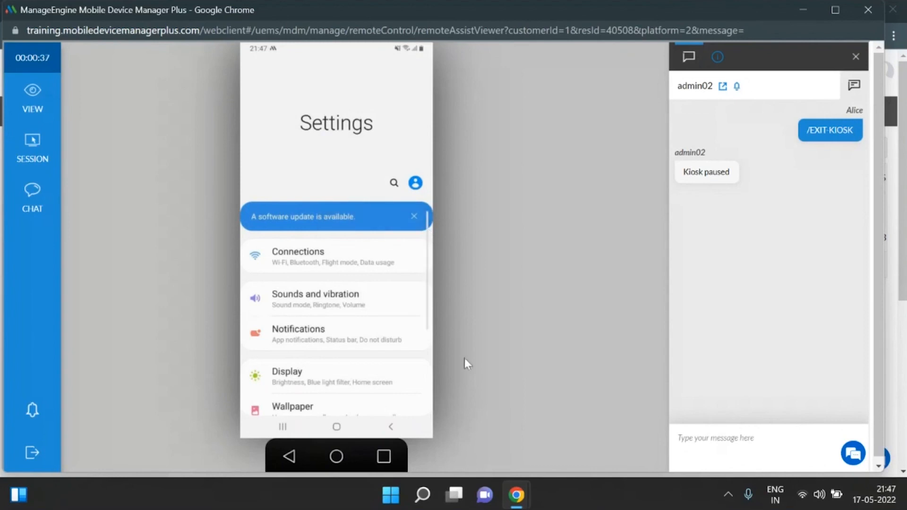
click(759, 445)
click(333, 460)
Step: Send the chat command /ENTER-KIOSK to resume kiosk mode on the remote device
click(729, 444)
text(/ENTER KIOS)
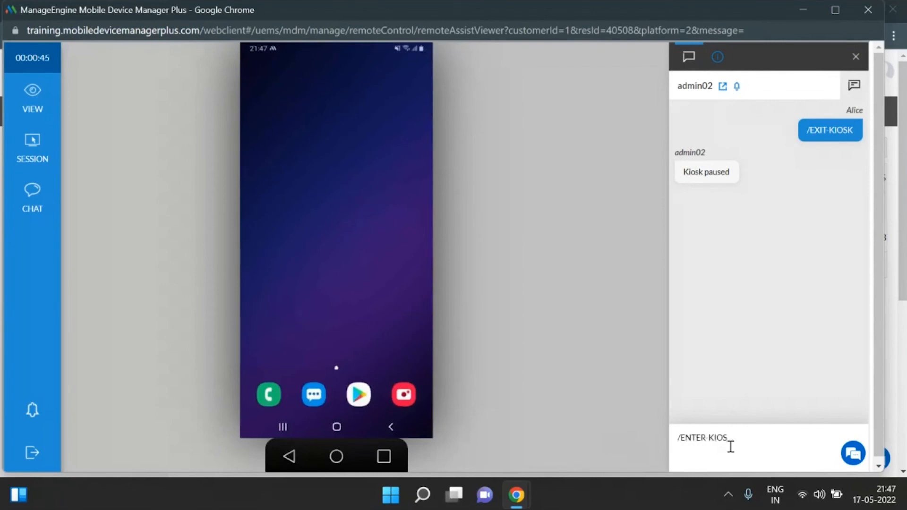
text(K)
key(Return)
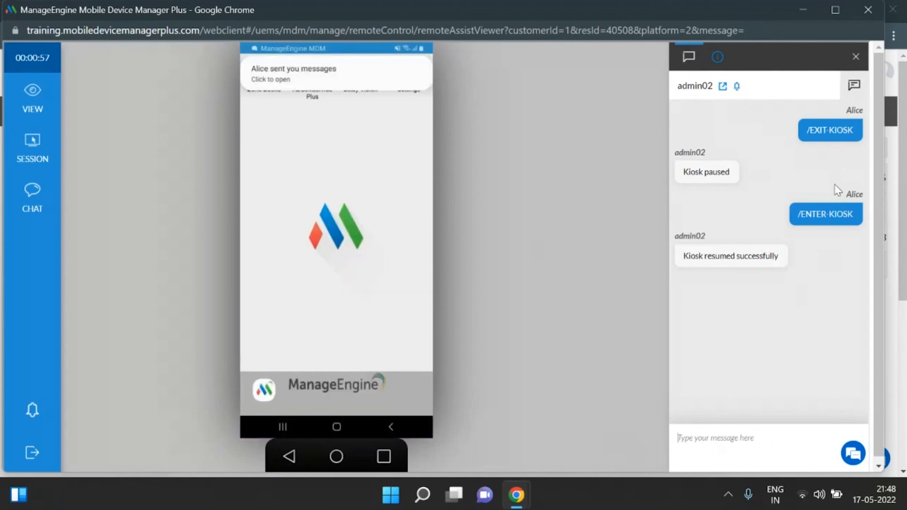
Step: End the remote control session, closing its window, and switch to the presentation
click(31, 453)
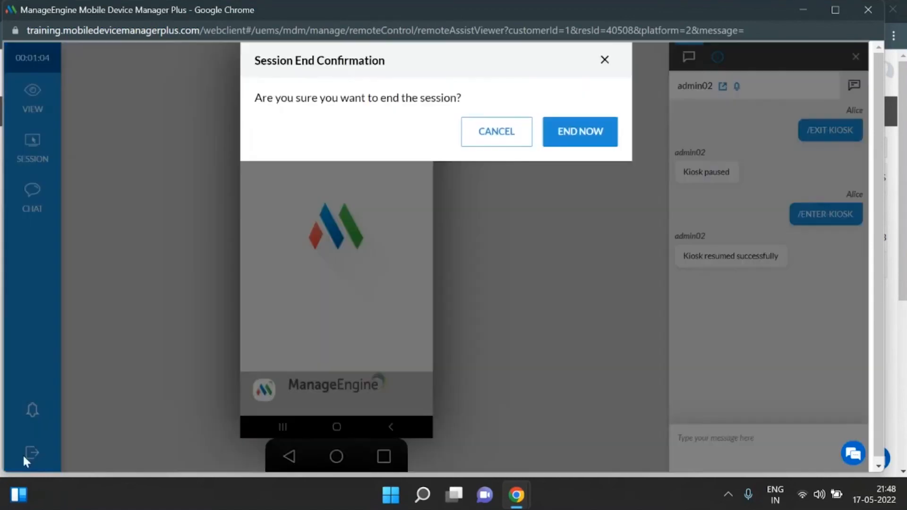
click(573, 134)
click(861, 9)
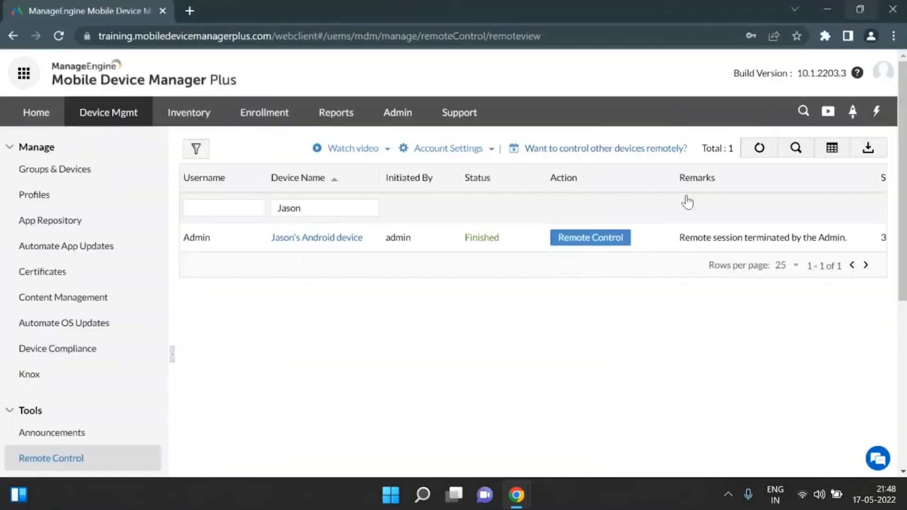
mouse_move(516, 494)
click(349, 434)
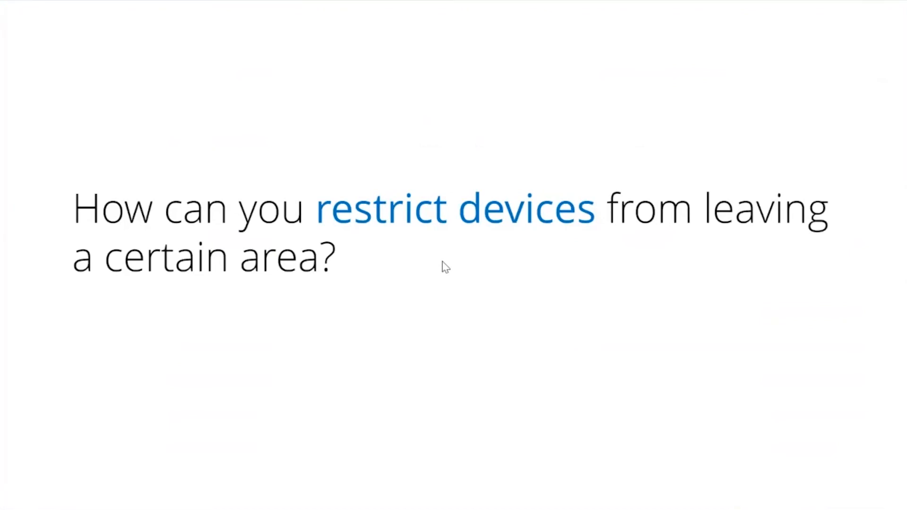
Step: Switch back to Mobile Device Manager Plus and start creating a new fence in the geofencing fence repository
key(alt+Tab)
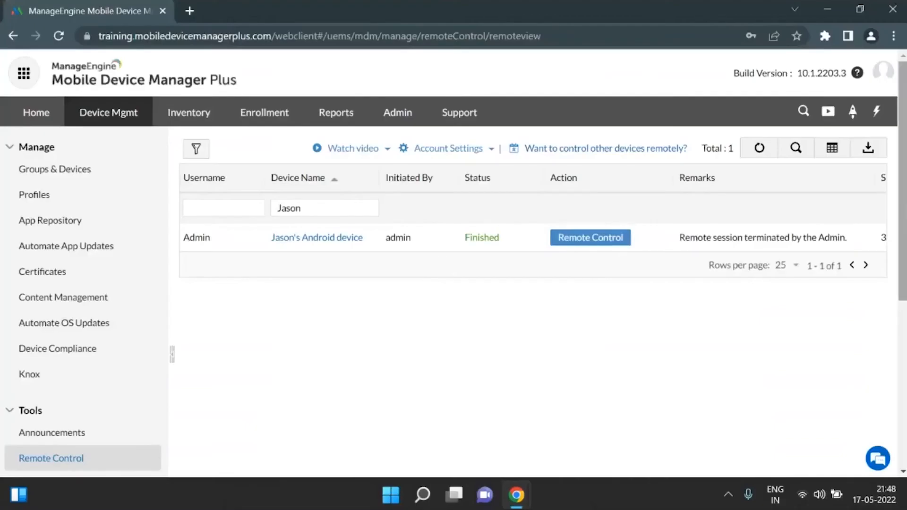
scroll(885, 318, down, 6)
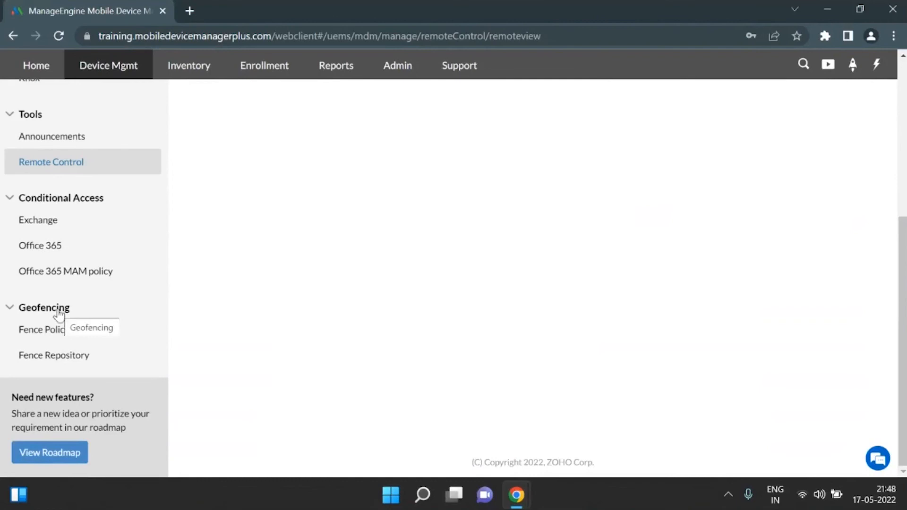
click(88, 358)
scroll(87, 361, up, 5)
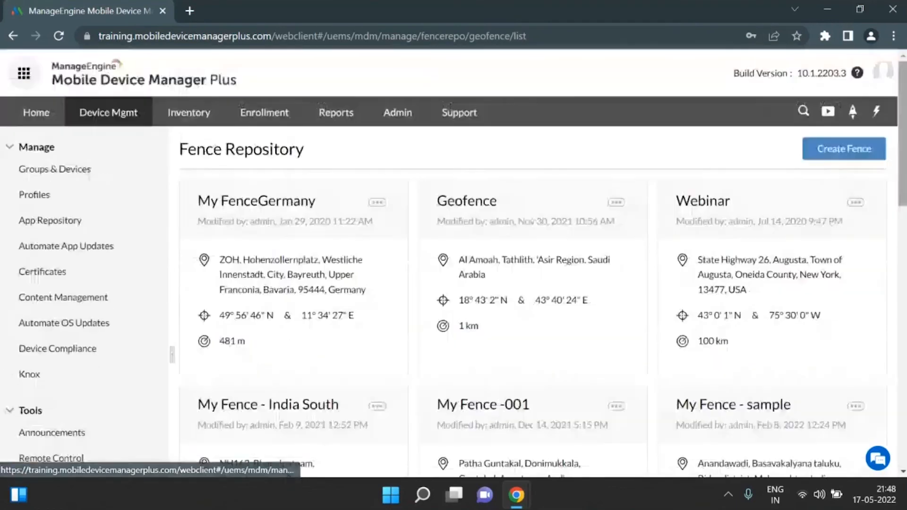
click(839, 161)
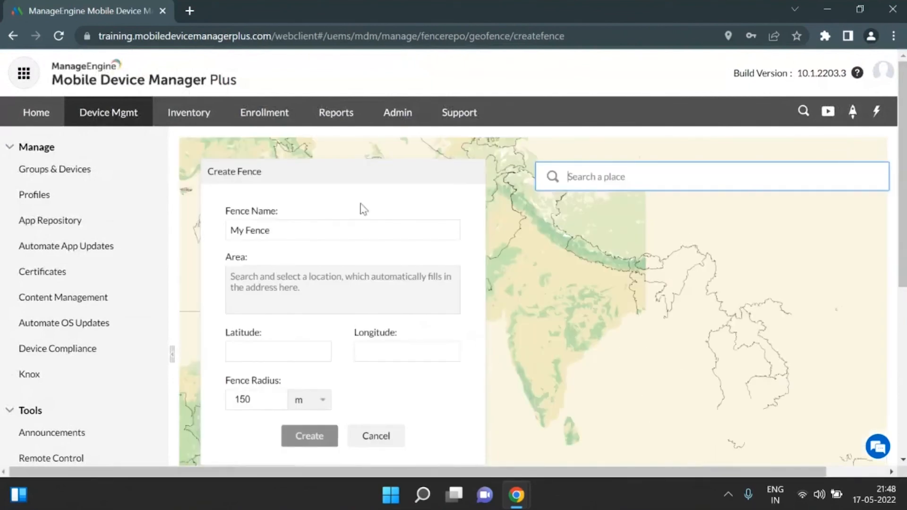
Step: Name the fence My Fence - Training - new and place it on the map at Kasimpur, Zahirabad mandal, Sangareddy, Telangana, India
click(350, 229)
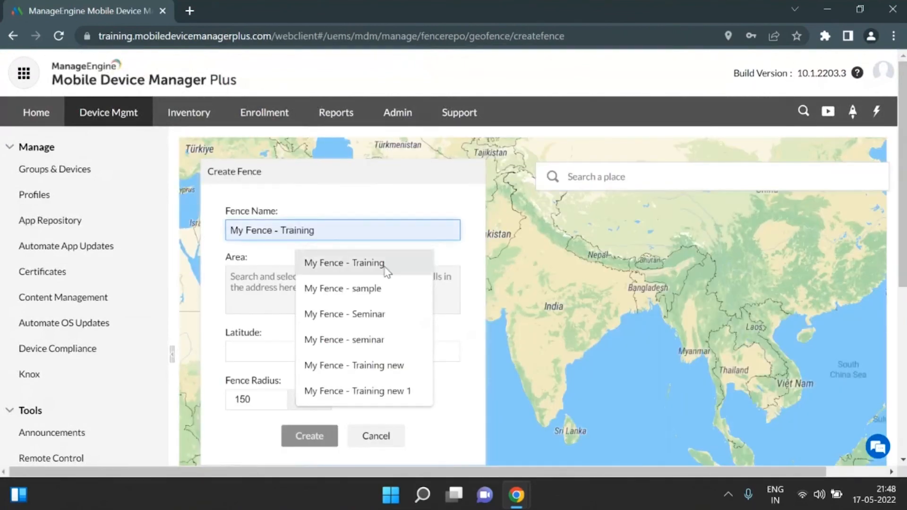
click(353, 258)
text(- new)
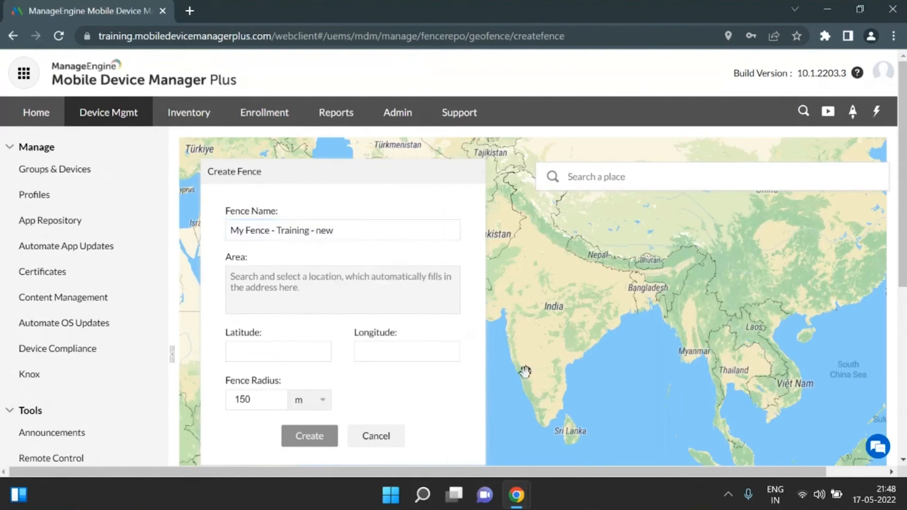
click(544, 346)
Step: Set the fence radius to 500 km and create the fence
click(269, 399)
key(BackSpace)
key(BackSpace)
key(BackSpace)
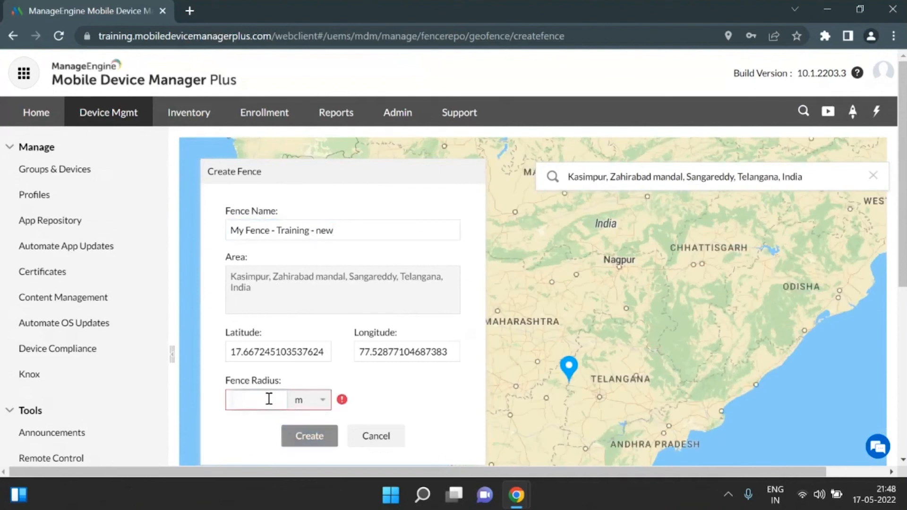
text(500)
key(BackSpace)
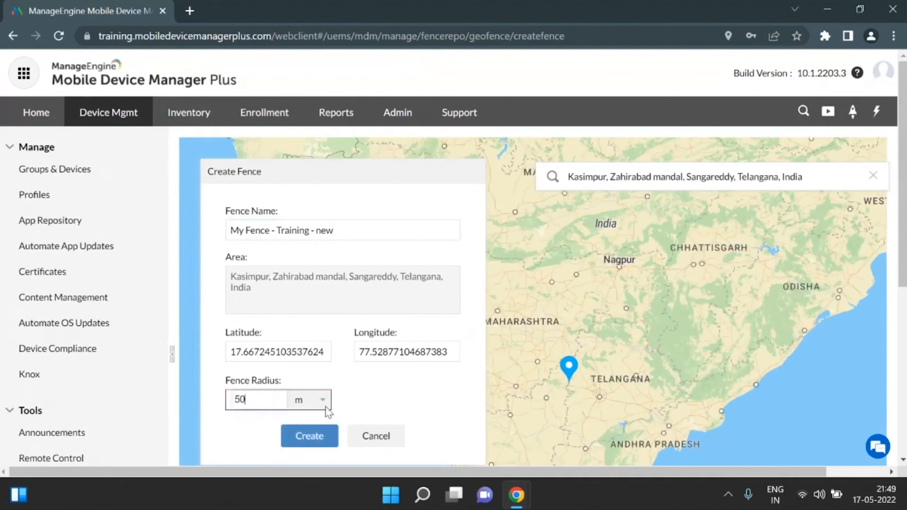
click(323, 405)
click(313, 426)
click(269, 399)
key(BackSpace)
key(BackSpace)
text(500)
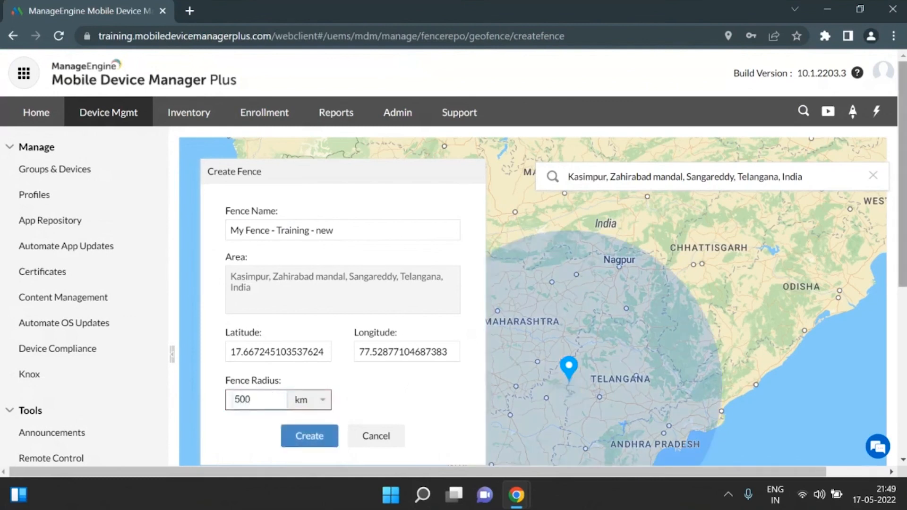
scroll(286, 362, down, 2)
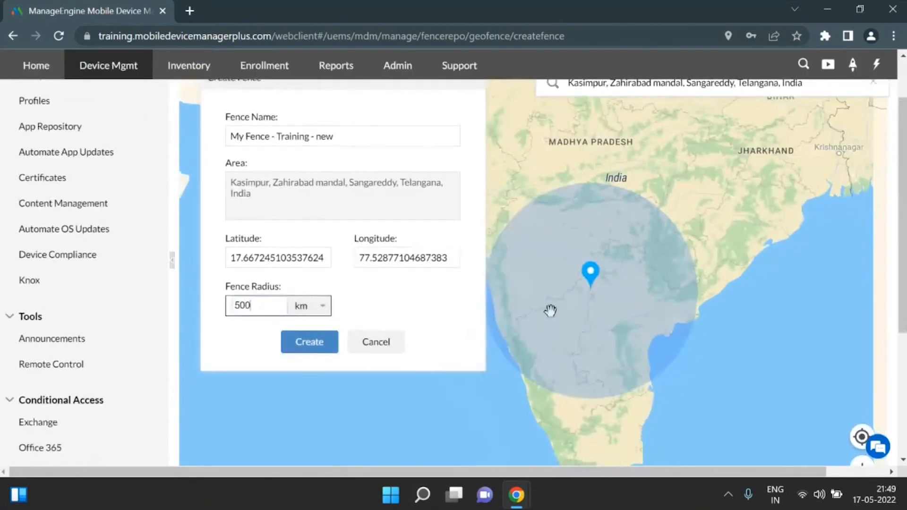
click(312, 344)
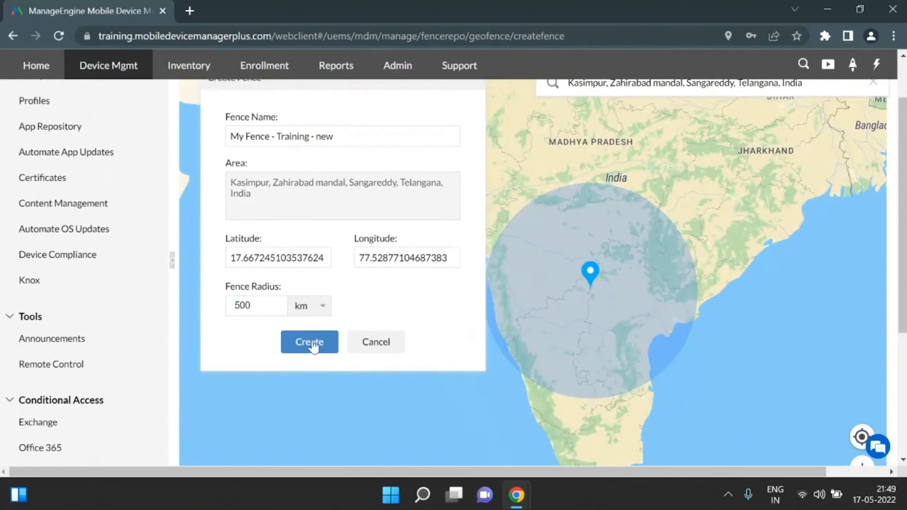
Step: Start a new geofence policy and choose My Fence - Training - new as the area of its compliance rule
drag(901, 237, 900, 194)
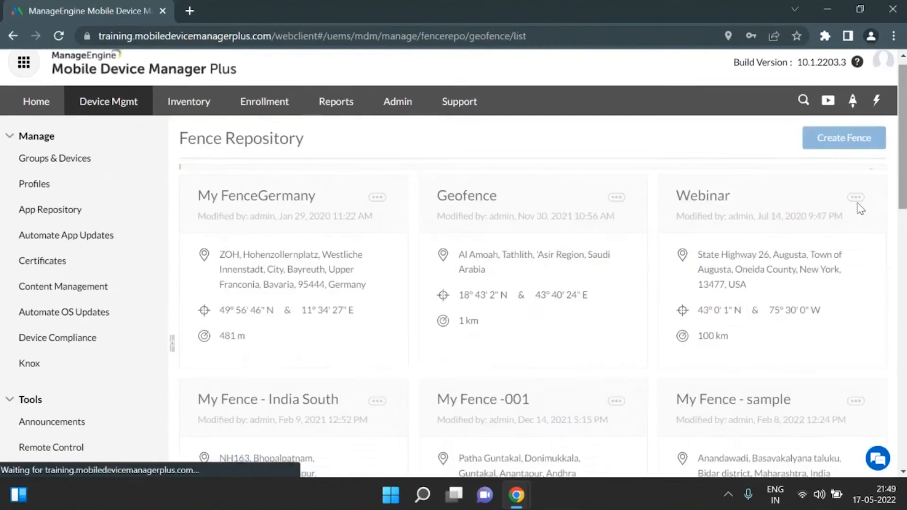
drag(901, 147, 901, 279)
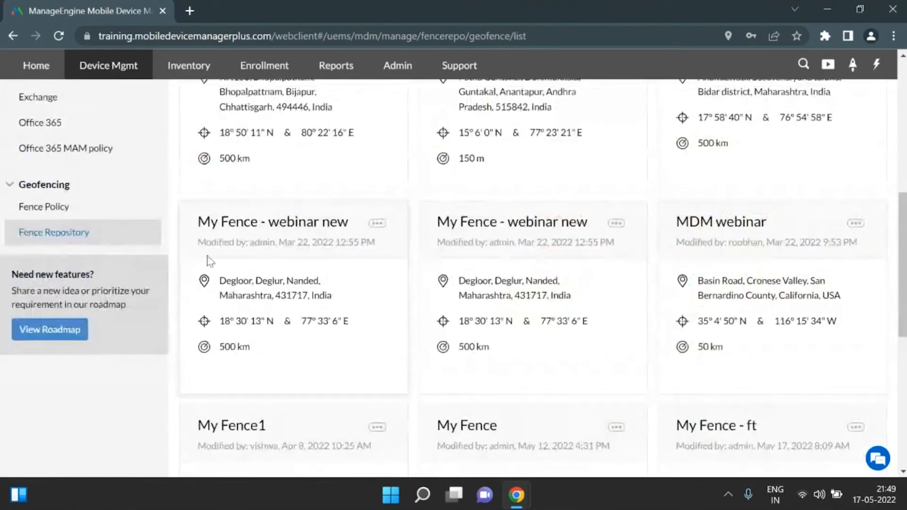
click(121, 208)
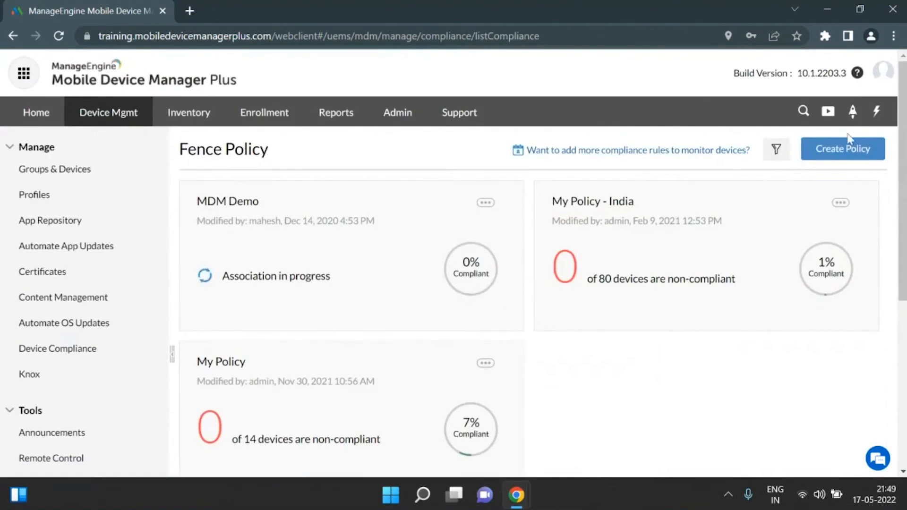
click(862, 151)
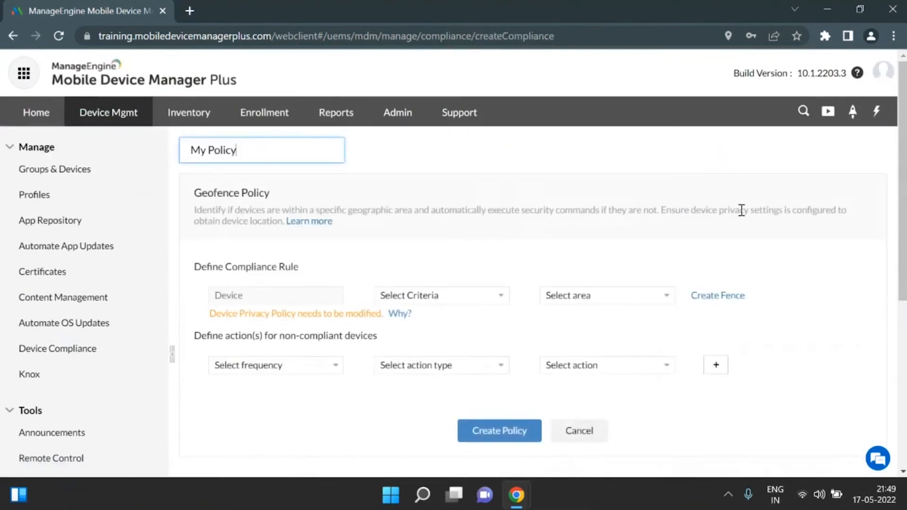
click(594, 299)
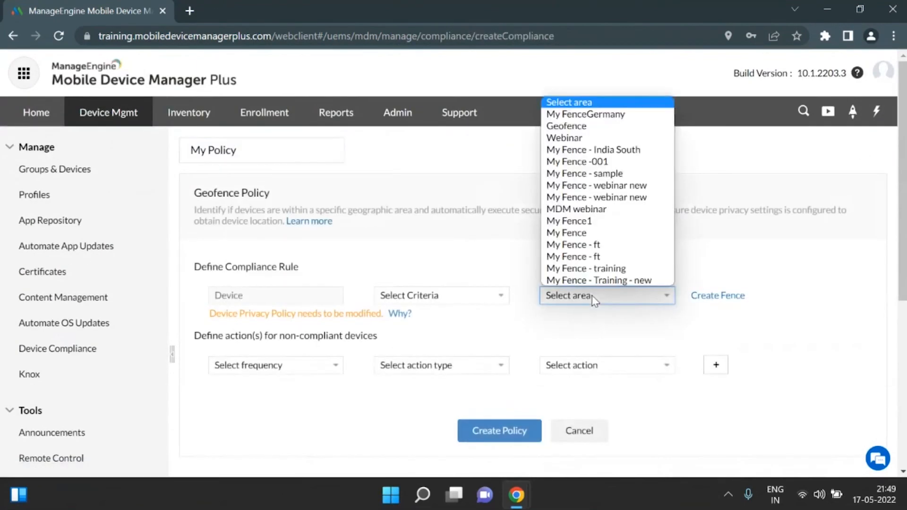
click(591, 281)
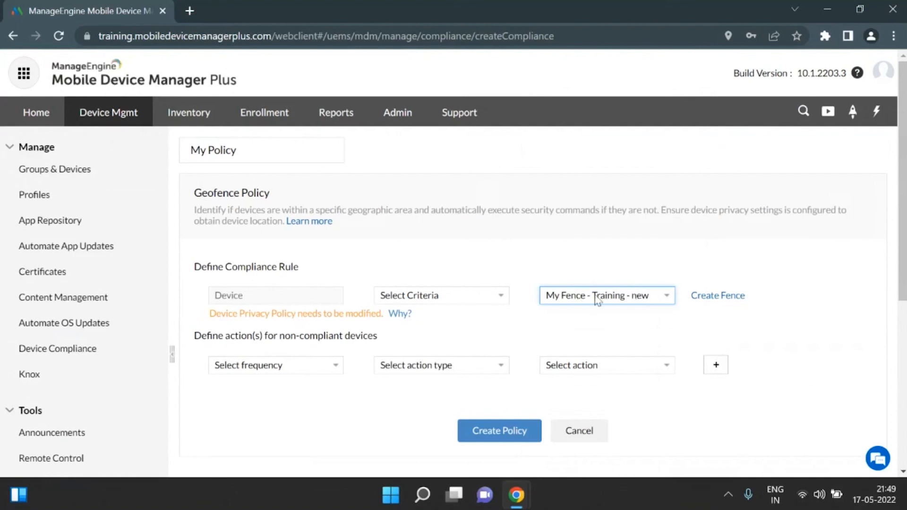
Step: Set the non-compliance frequency to Immediately and the action type to Action, view the available actions, and cancel the policy
click(298, 367)
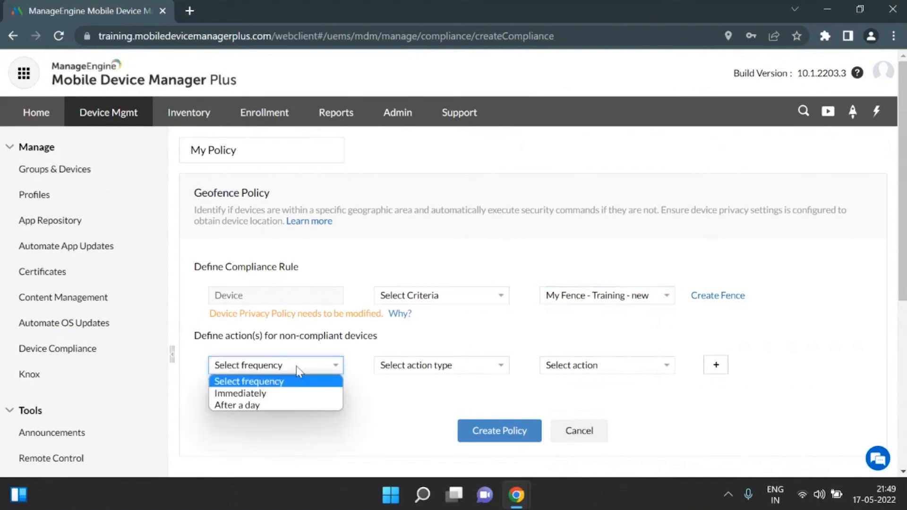
click(236, 393)
click(438, 365)
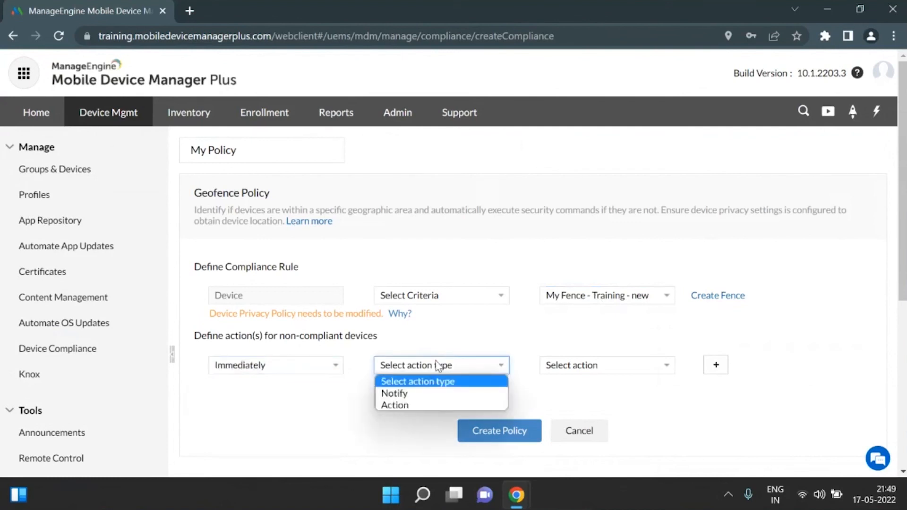
click(394, 405)
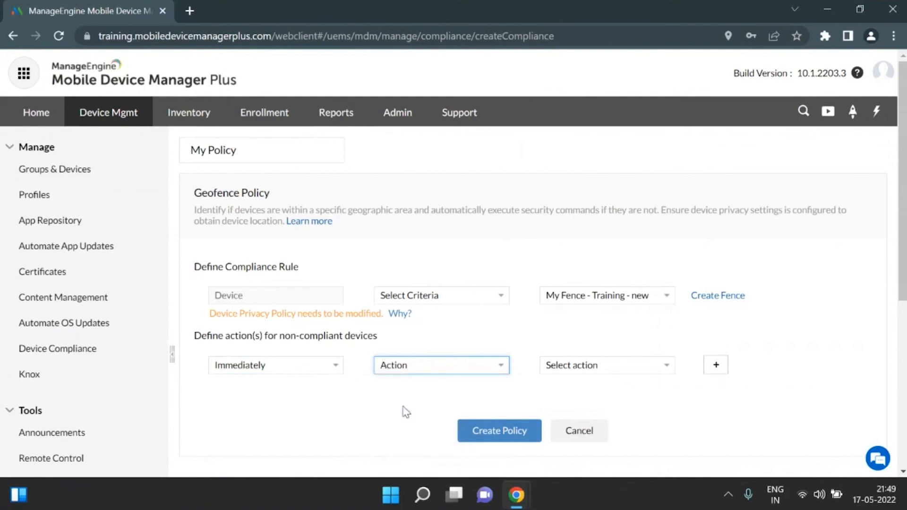
click(614, 364)
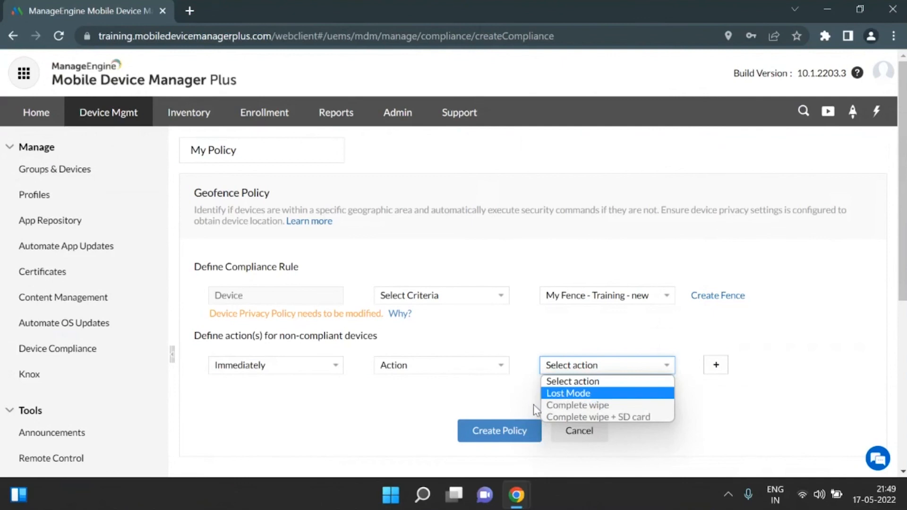
click(511, 397)
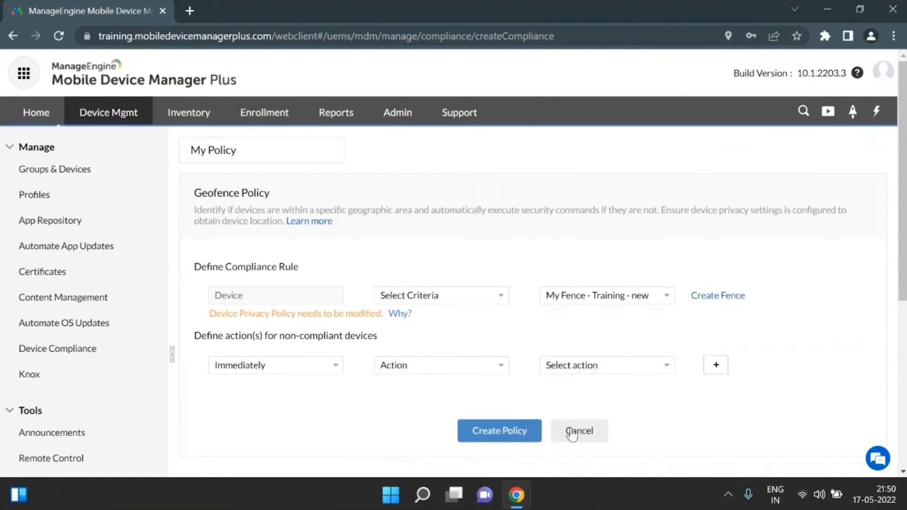
click(571, 433)
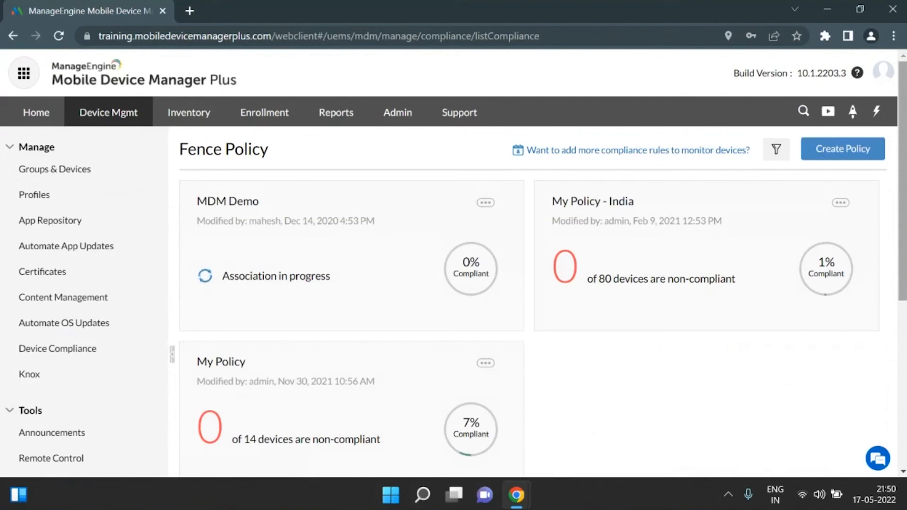
mouse_move(401, 197)
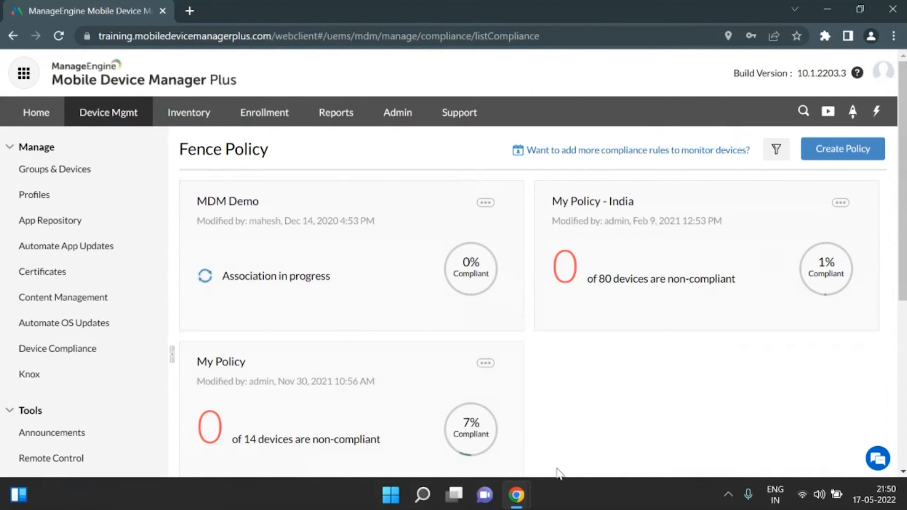
mouse_move(528, 491)
click(412, 442)
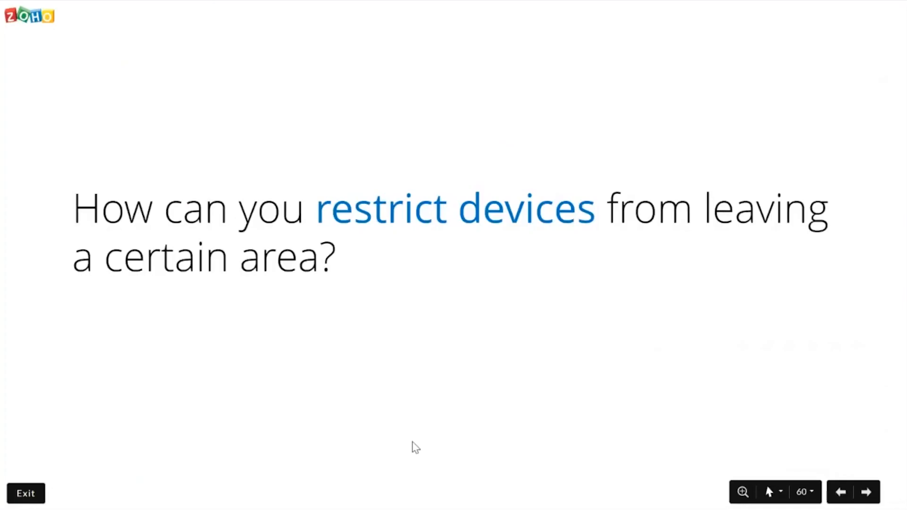
click(412, 442)
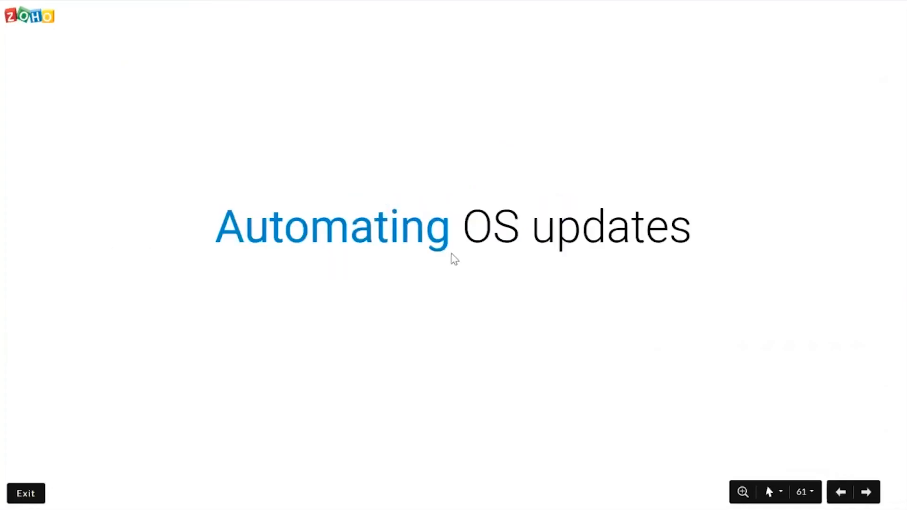
click(454, 259)
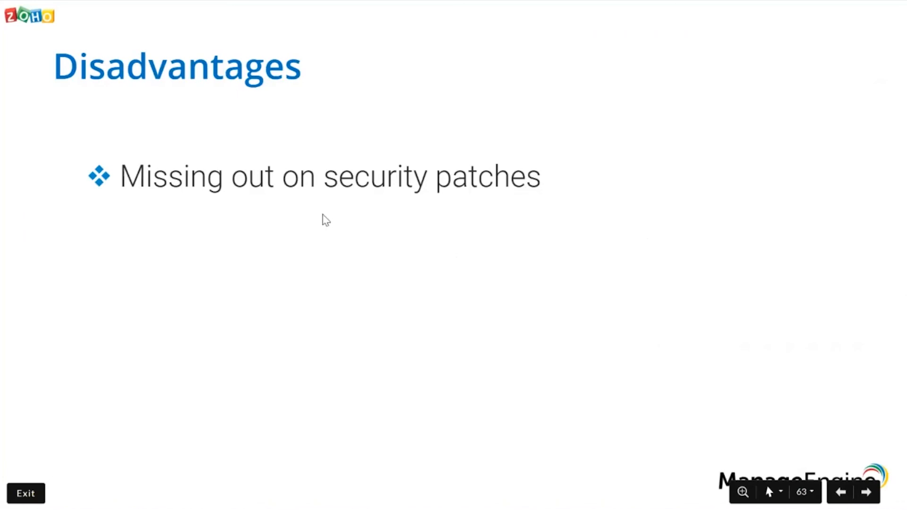
key(Right)
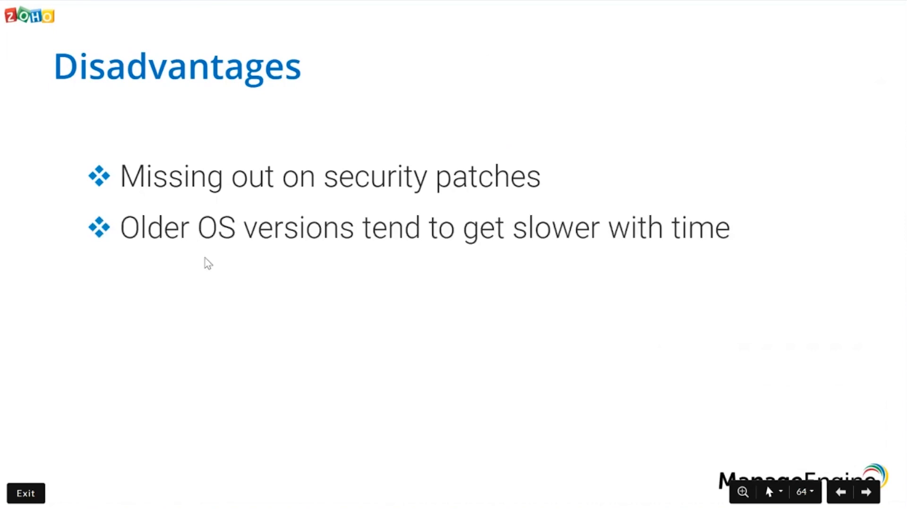
key(Right)
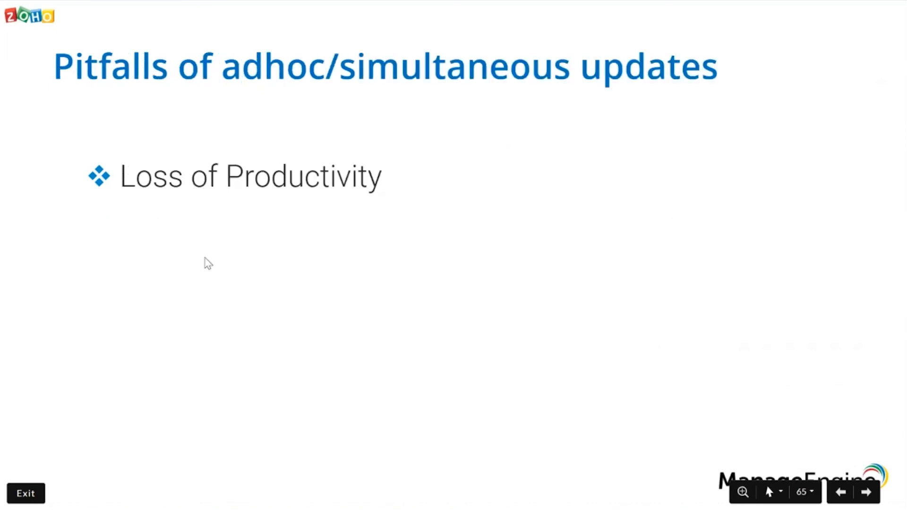